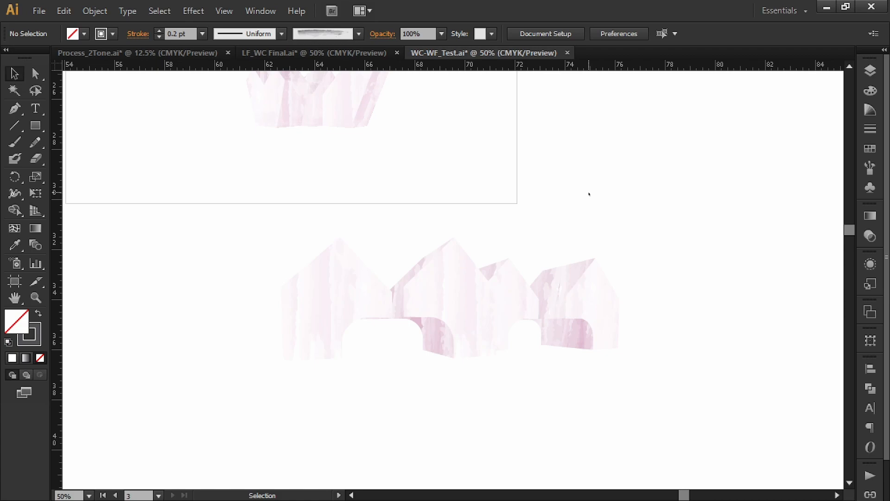
pyautogui.moveTo(590, 193); pyautogui.dragTo(650, 300)
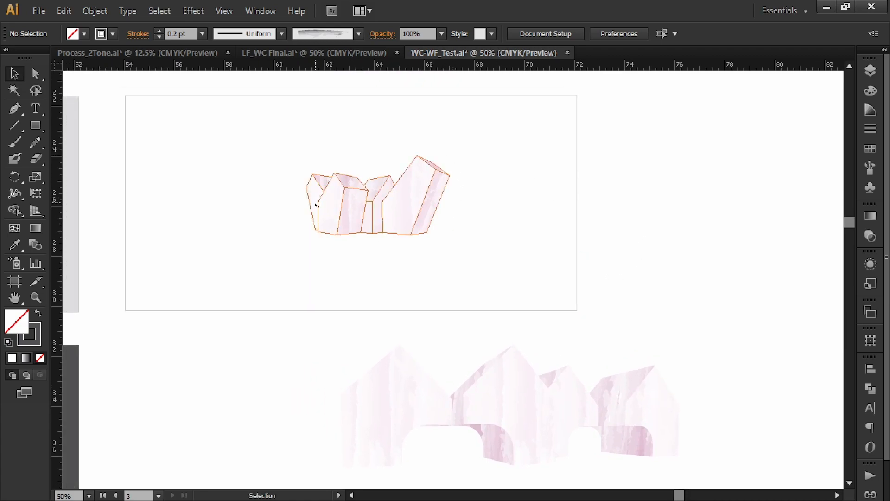
pyautogui.moveTo(636, 321); pyautogui.dragTo(656, 279)
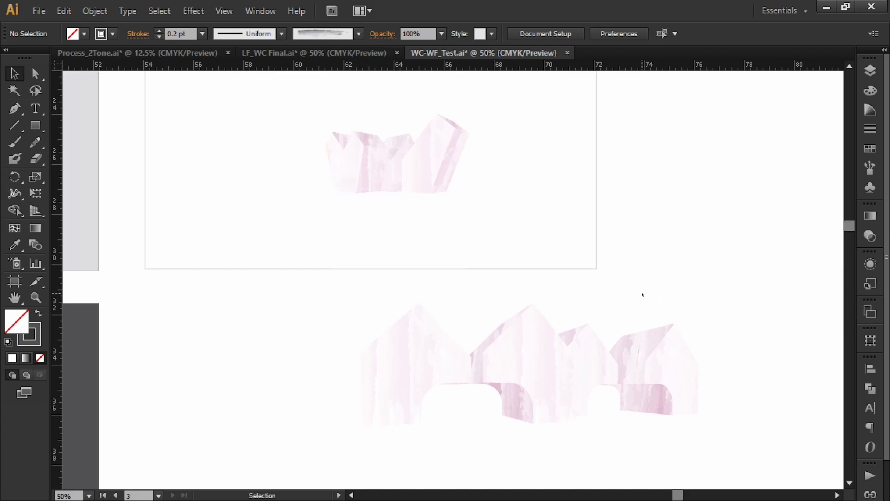
pyautogui.hotkey('ctrl', '-')
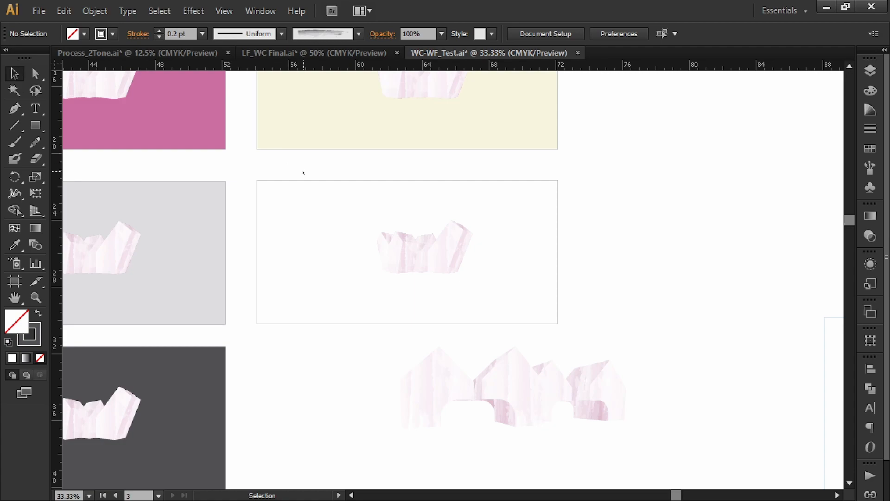
# Switch to the Process_2Tone.ai document and duplicate the three framed line drawings directly below the originals.
pyautogui.click(163, 52)
pyautogui.moveTo(681, 295); pyautogui.dragTo(612, 305)
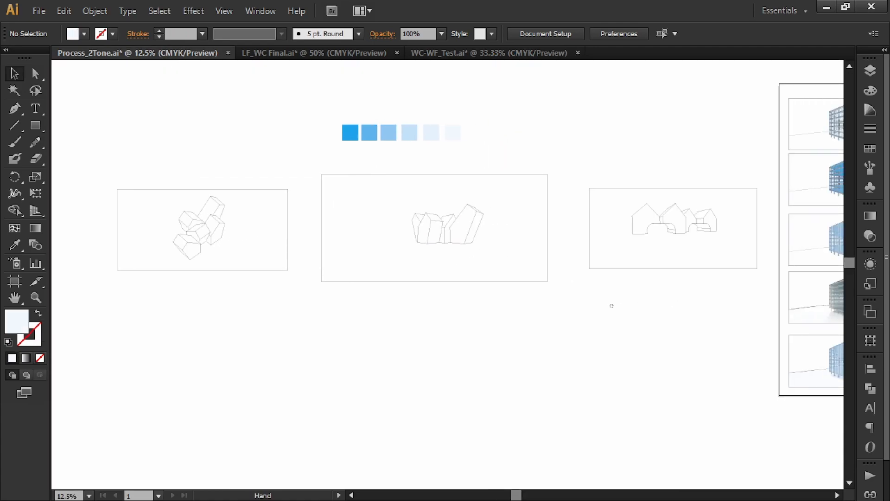
pyautogui.moveTo(386, 240); pyautogui.dragTo(459, 250)
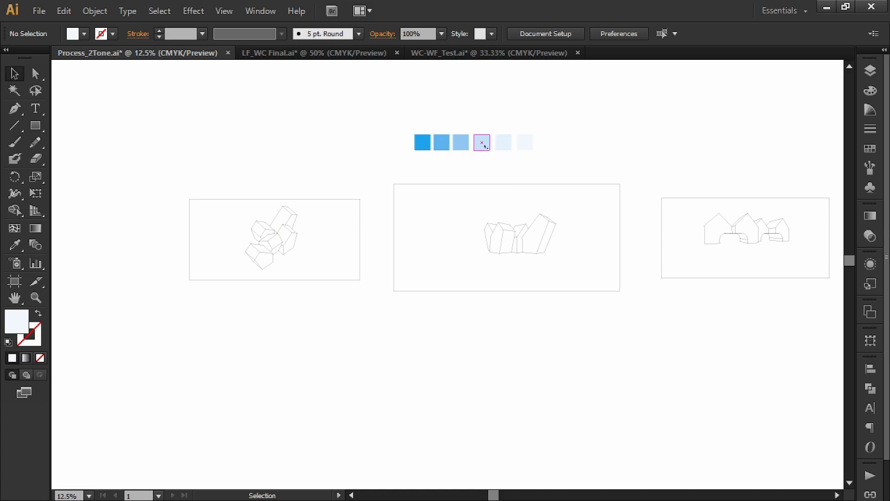
pyautogui.press('space')
pyautogui.moveTo(616, 142); pyautogui.dragTo(601, 140)
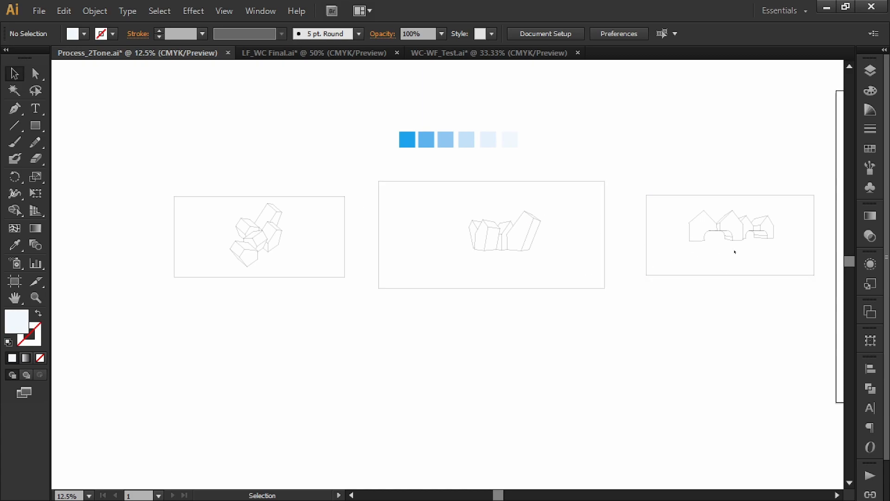
pyautogui.moveTo(822, 186); pyautogui.dragTo(173, 311)
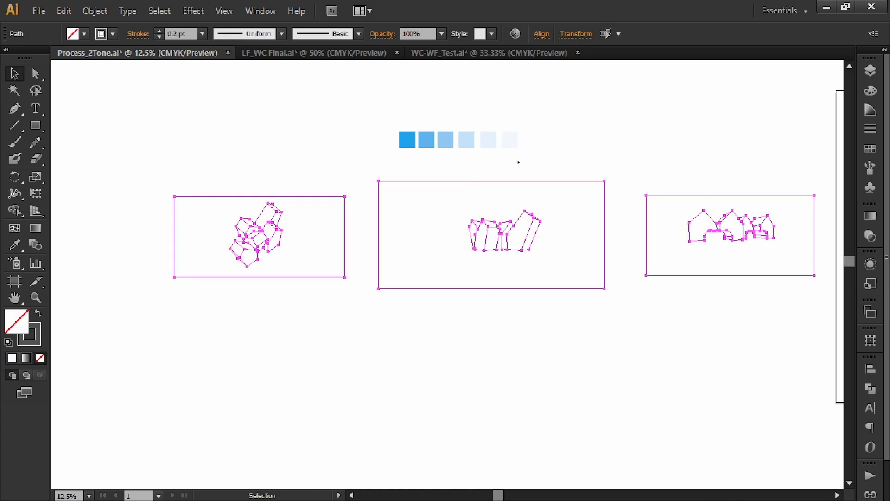
pyautogui.moveTo(499, 229); pyautogui.dragTo(499, 362)
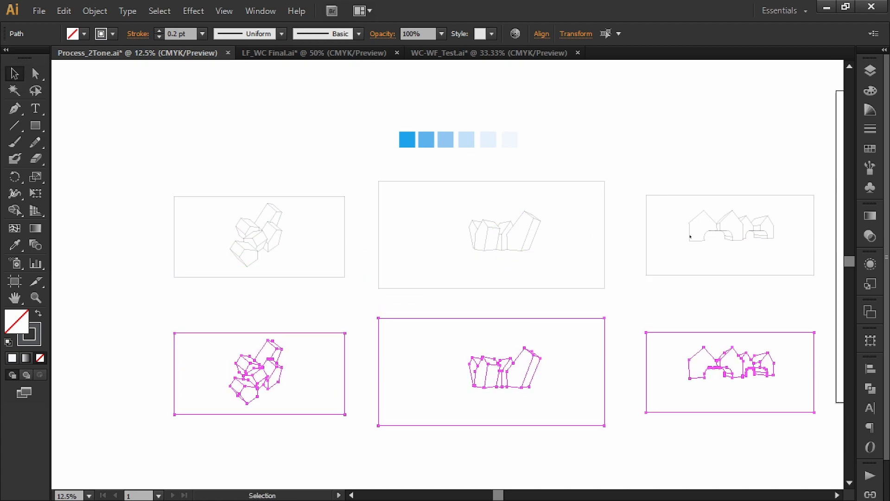
pyautogui.click(634, 308)
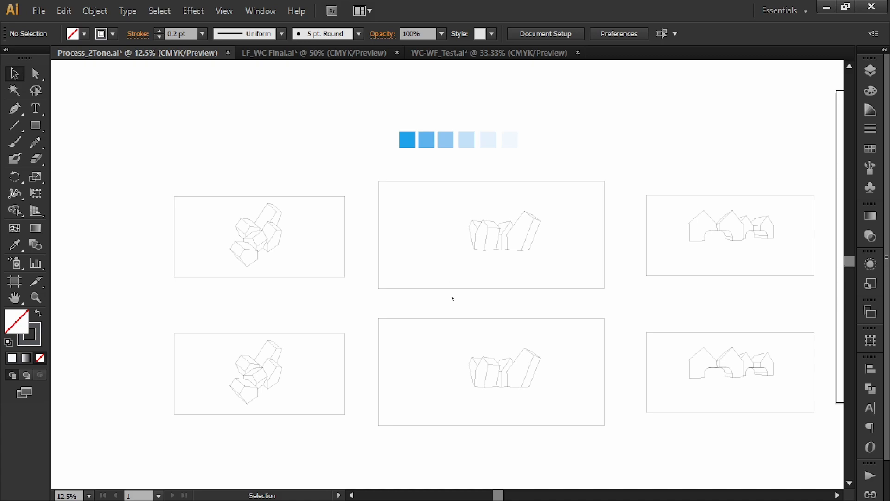
# Convert the lower copy of the leftmost block-cluster drawing, including its frame, into a Live Paint group.
pyautogui.scroll(-1, 343, 306)
pyautogui.hscroll(-2, 343, 306)
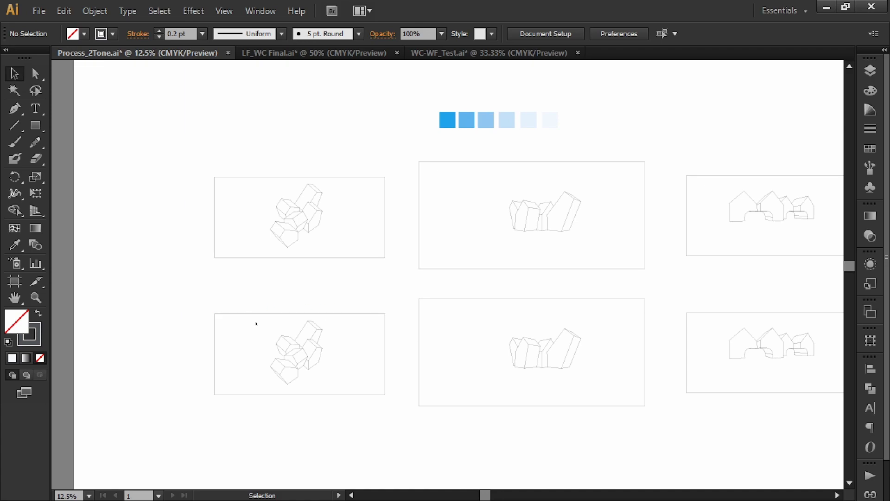
pyautogui.scroll(2, 254, 371)
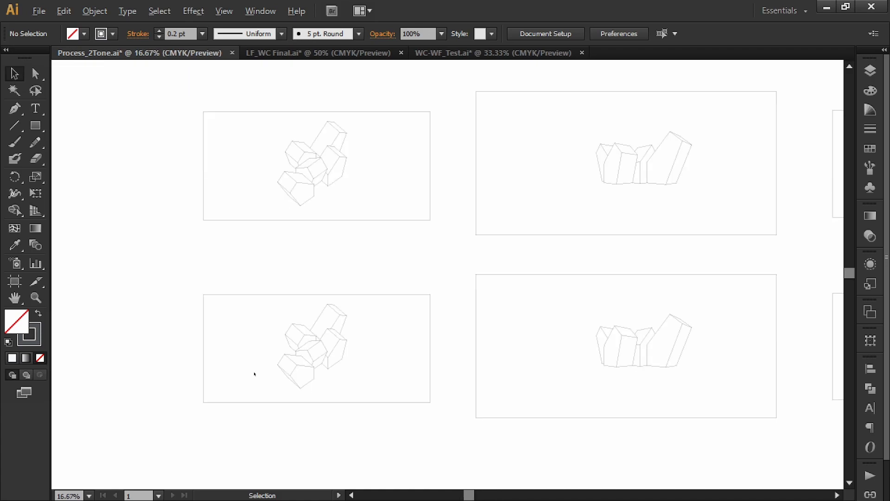
pyautogui.moveTo(394, 328); pyautogui.dragTo(375, 339)
pyautogui.scroll(3, 509, 235)
pyautogui.moveTo(510, 234); pyautogui.dragTo(200, 393)
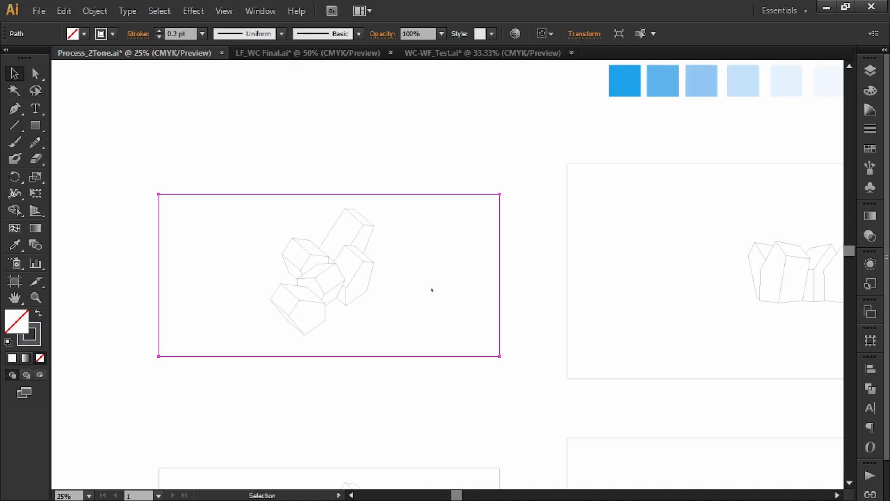
pyautogui.press('space')
pyautogui.moveTo(446, 413); pyautogui.dragTo(479, 162)
pyautogui.moveTo(555, 163); pyautogui.dragTo(177, 411)
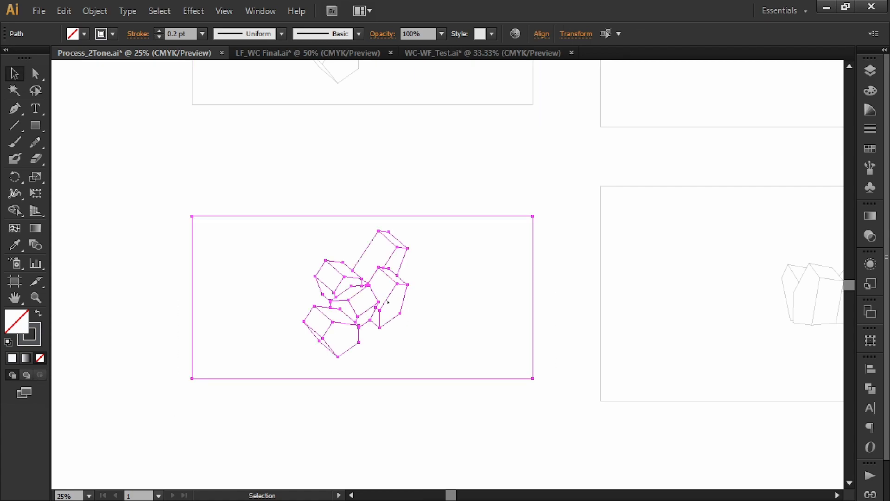
pyautogui.press('k')
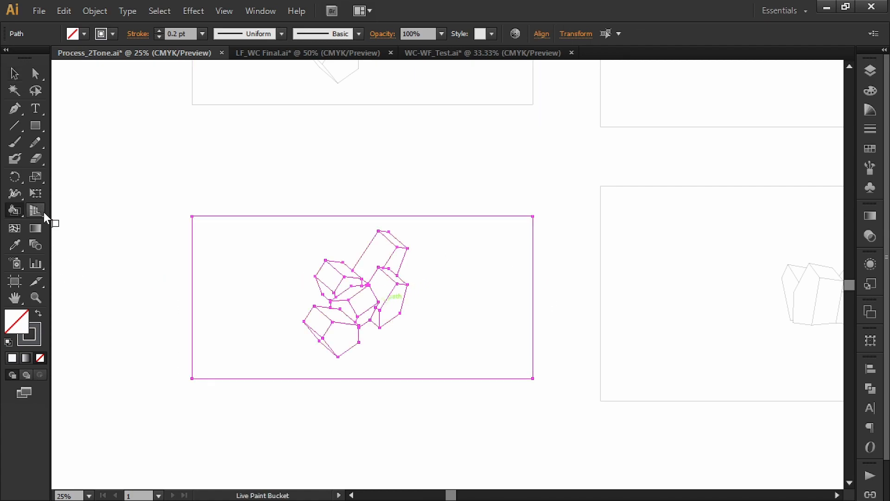
pyautogui.click(453, 308)
pyautogui.press('v')
pyautogui.click(453, 179)
# Move the row of six blue colour swatches into the gap between the leftmost drawing and its copy.
pyautogui.scroll(3, 492, 242)
pyautogui.scroll(-1, 492, 242)
pyautogui.moveTo(580, 196); pyautogui.dragTo(513, 314)
pyautogui.moveTo(728, 102); pyautogui.dragTo(502, 157)
pyautogui.moveTo(533, 156); pyautogui.dragTo(314, 359)
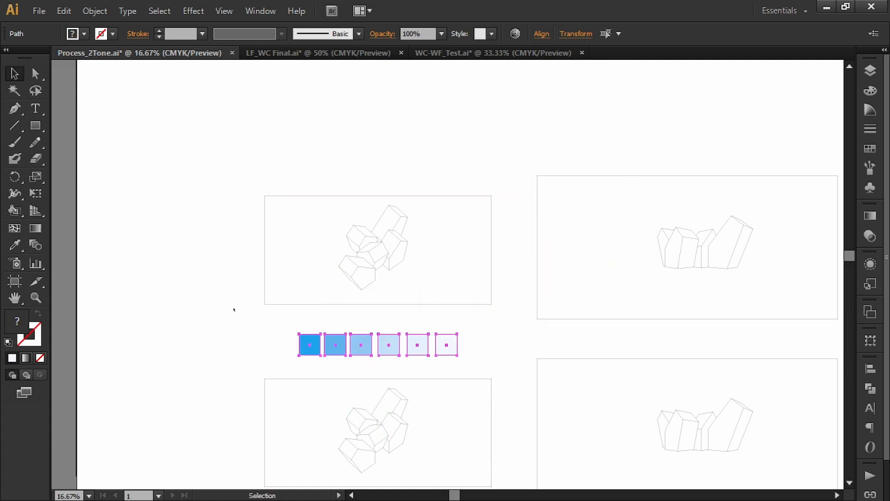
pyautogui.click(238, 310)
# Sample the darkest blue swatch and Live Paint the pentagonal front face of the copied cluster's lowest block with it.
pyautogui.moveTo(259, 380); pyautogui.dragTo(275, 251)
pyautogui.scroll(3, 431, 364)
pyautogui.moveTo(439, 268); pyautogui.dragTo(576, 360)
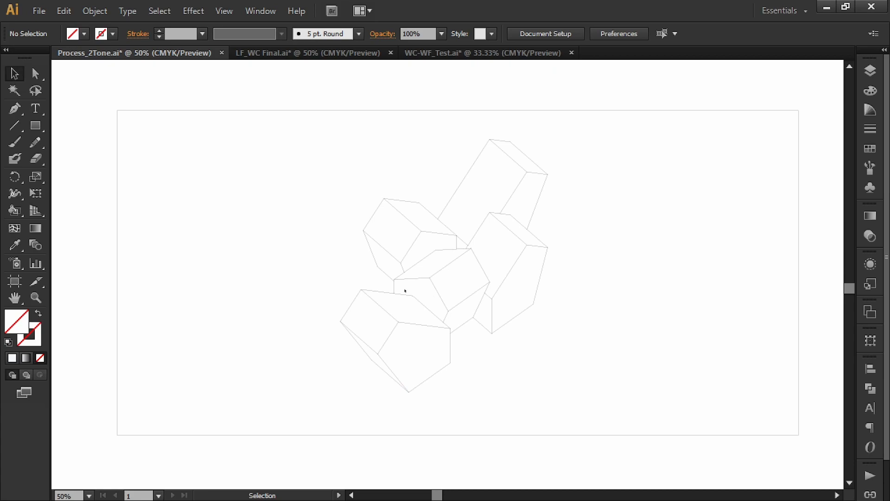
pyautogui.scroll(-3, 459, 254)
pyautogui.moveTo(437, 258); pyautogui.dragTo(424, 277)
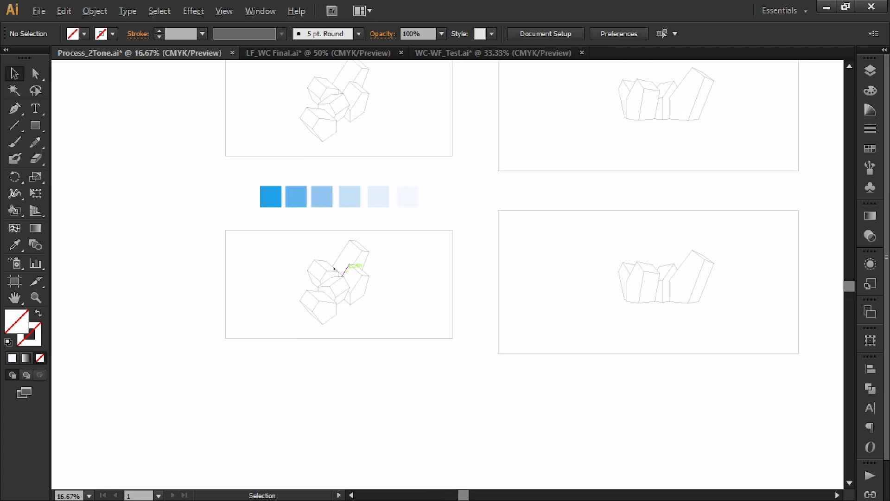
pyautogui.scroll(1, 333, 268)
pyautogui.moveTo(343, 252); pyautogui.dragTo(427, 255)
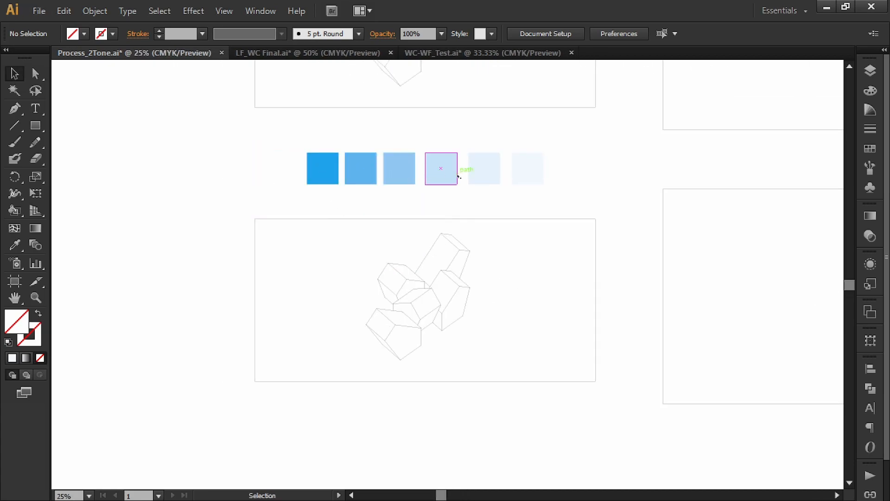
pyautogui.scroll(1, 459, 258)
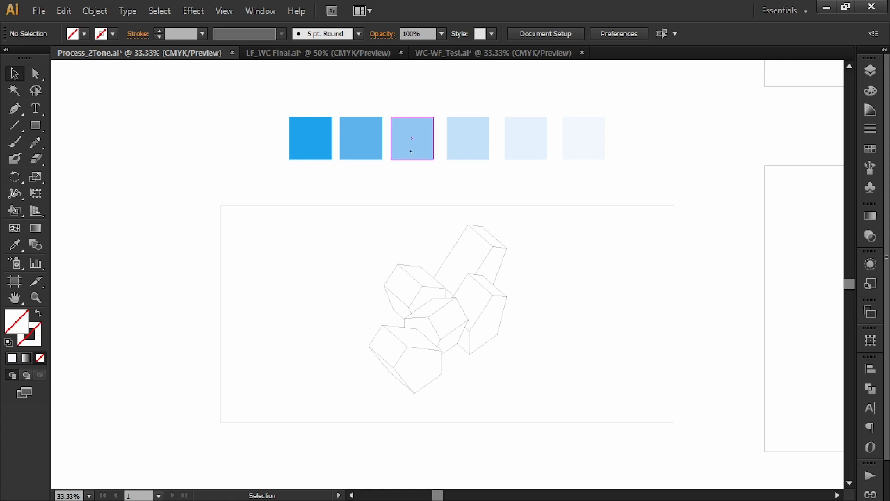
pyautogui.press('i')
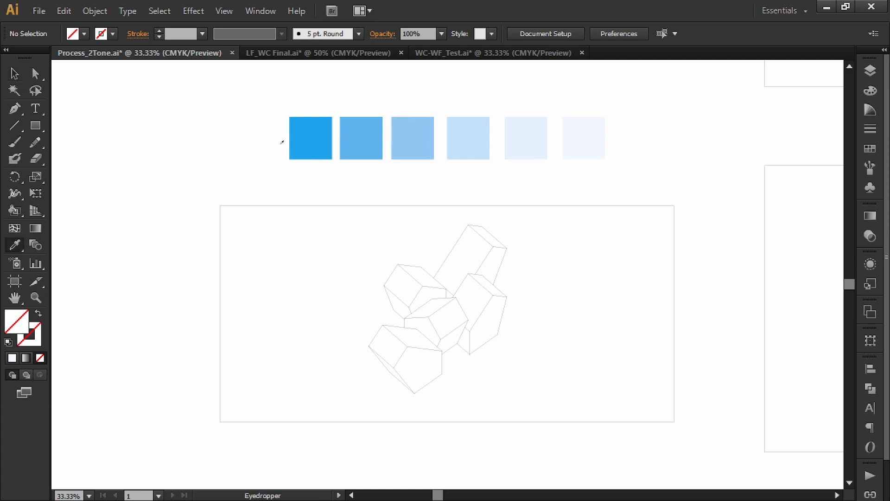
pyautogui.click(316, 147)
pyautogui.press('k')
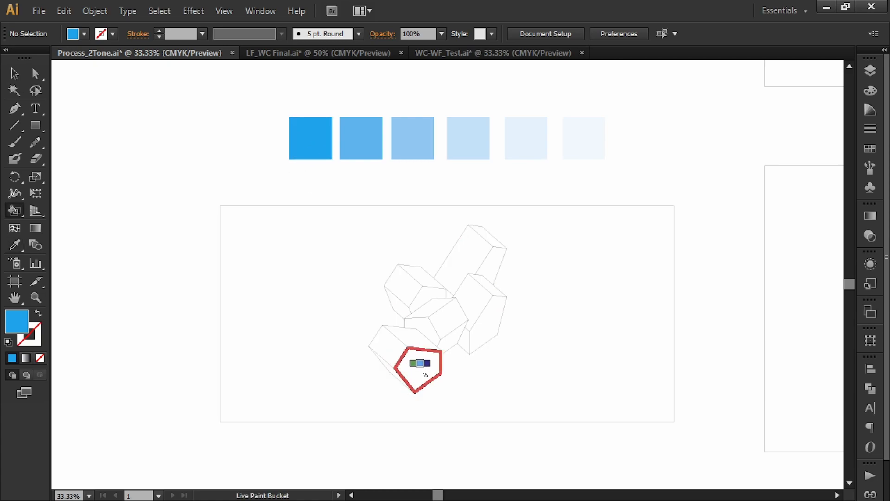
pyautogui.click(420, 370)
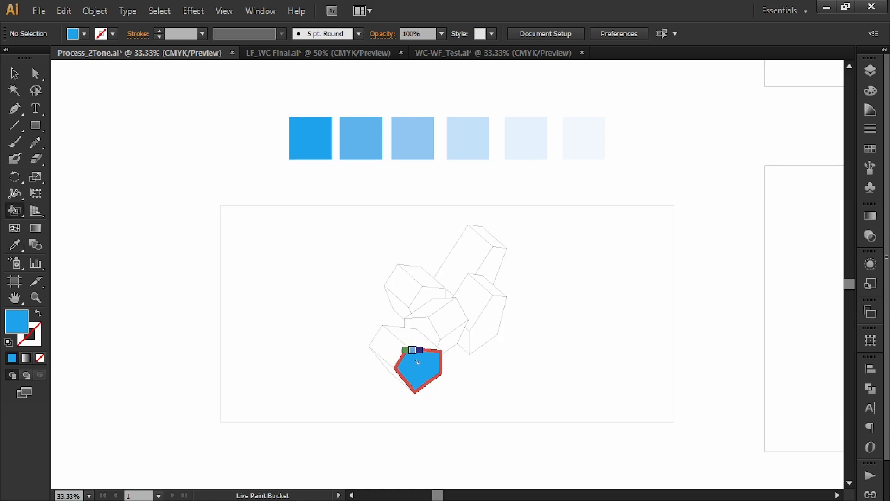
# Live Paint the lowest block's top face with the second-darkest blue swatch and its left face with the third.
pyautogui.press('i')
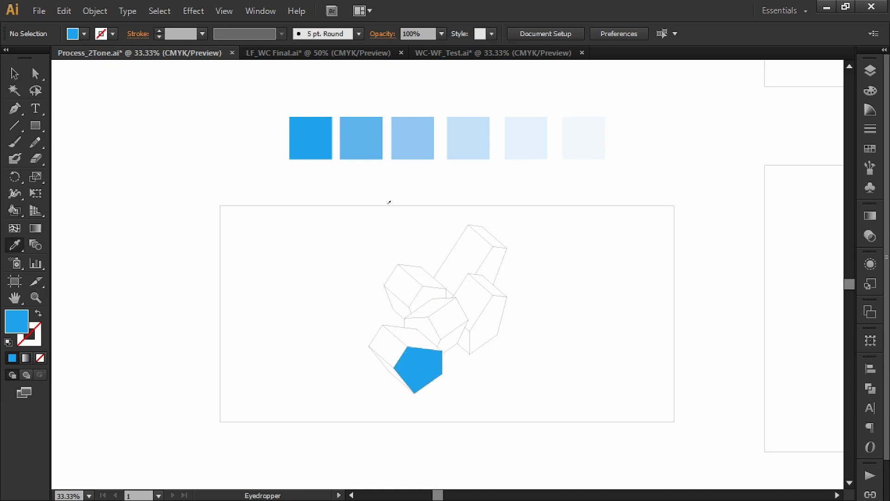
pyautogui.click(362, 137)
pyautogui.press('k')
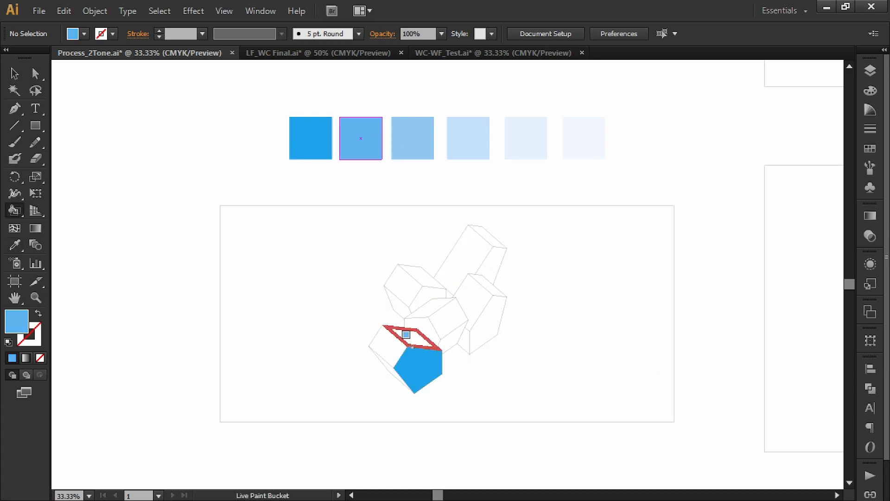
pyautogui.click(418, 341)
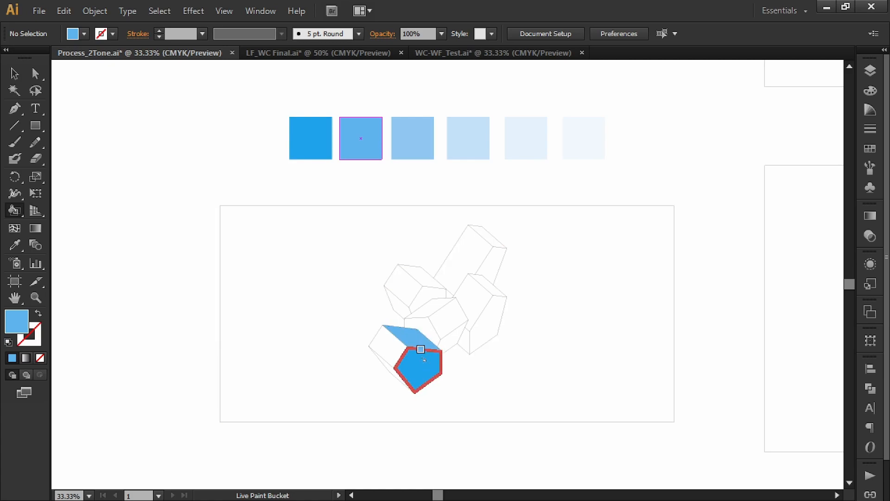
pyautogui.press('i')
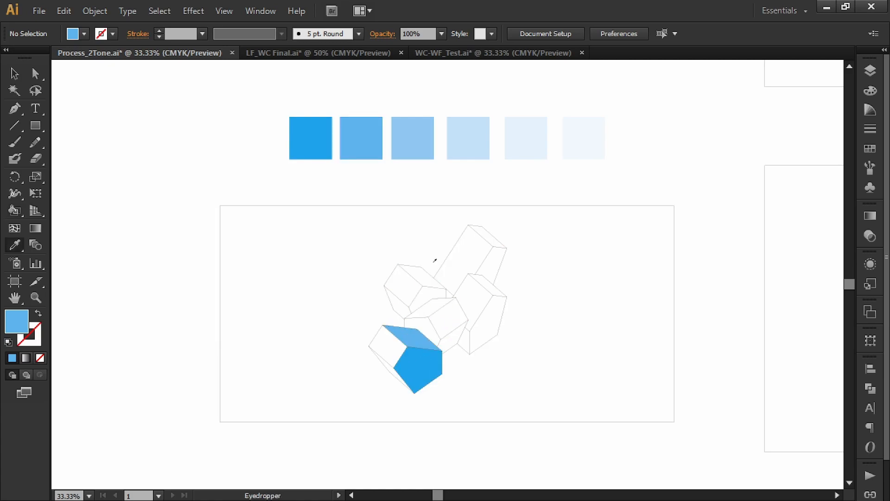
pyautogui.click(416, 150)
pyautogui.press('k')
pyautogui.click(385, 348)
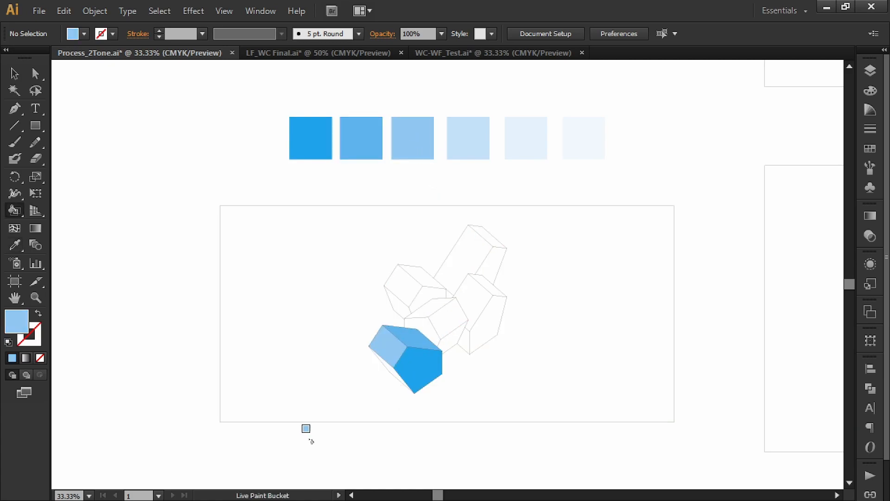
# Live Paint the thin sliver along the lowest block's lower-left edge with the fourth, light blue swatch.
pyautogui.press('i')
pyautogui.click(470, 136)
pyautogui.press('k')
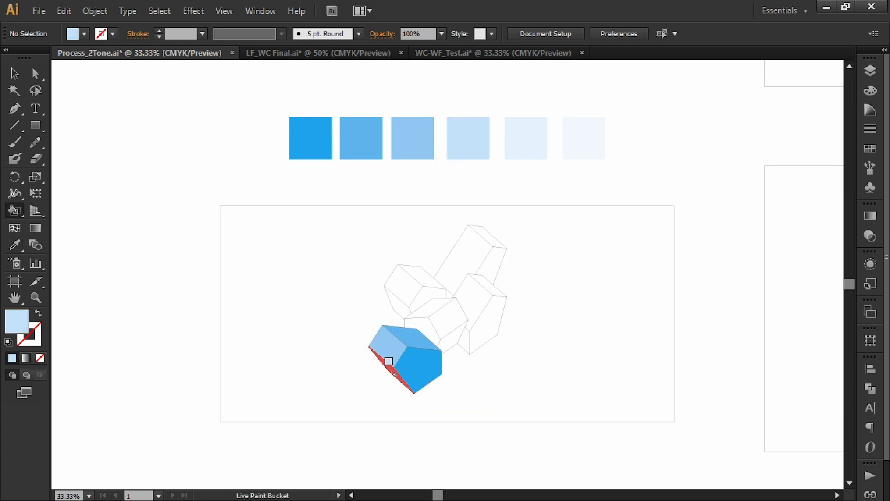
pyautogui.click(390, 362)
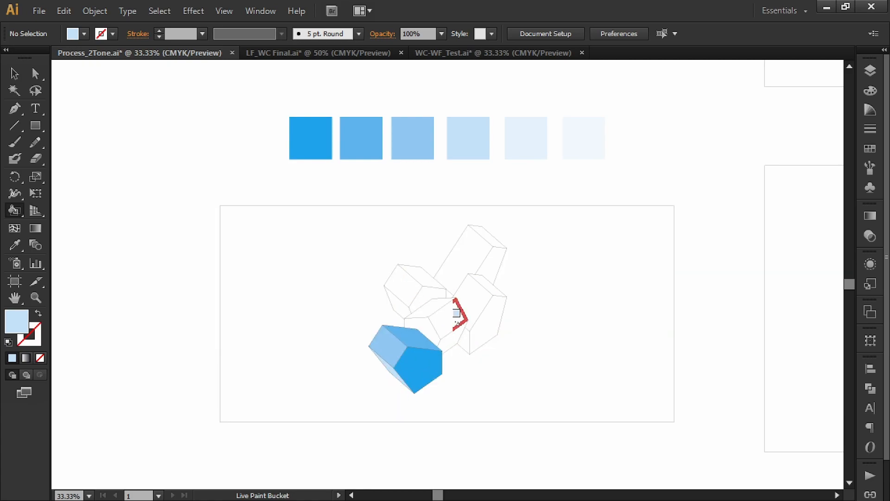
# Live Paint the central block's lower-right face with the darkest blue swatch and its large right face with the second-darkest.
pyautogui.keyDown('alt'); pyautogui.click(311, 138); pyautogui.keyUp('alt')
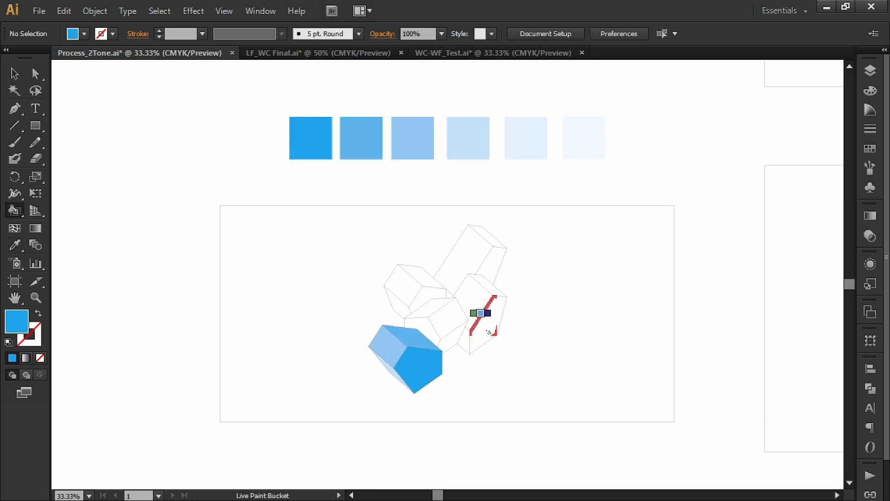
pyautogui.click(454, 333)
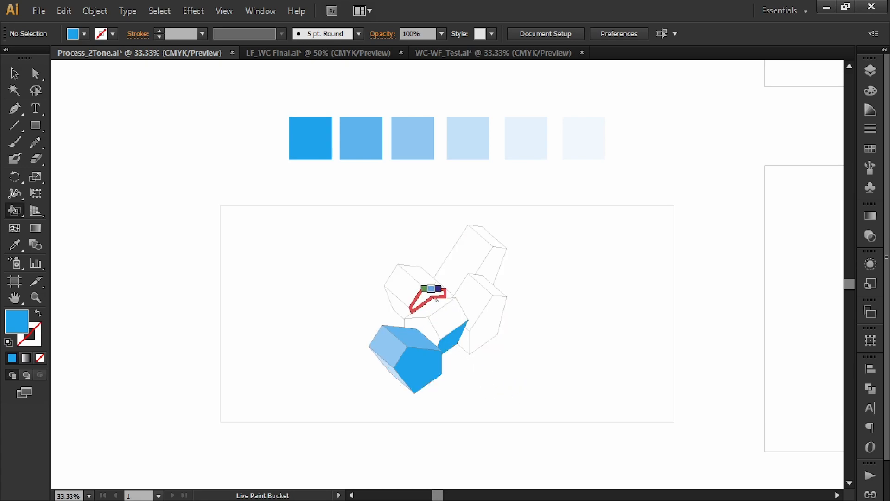
pyautogui.keyDown('alt'); pyautogui.click(375, 131); pyautogui.keyUp('alt')
pyautogui.click(447, 319)
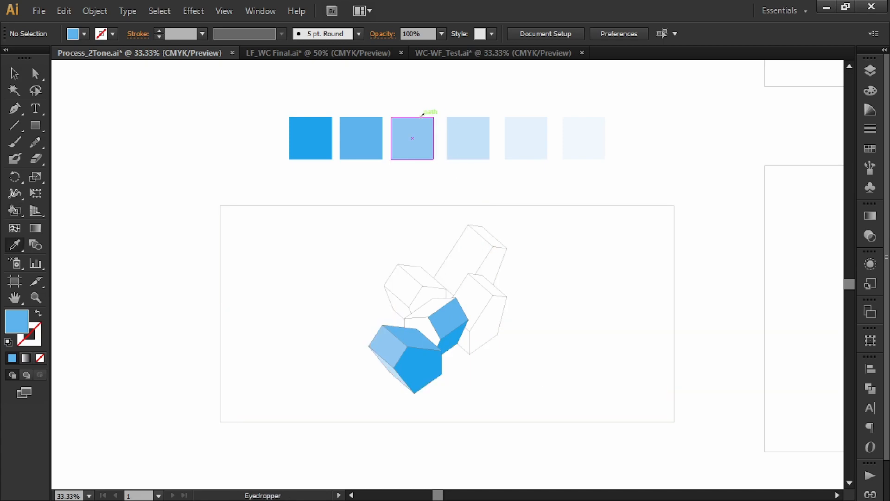
# Live Paint the central block's upper face with the third blue swatch and its left front face with the fourth.
pyautogui.keyDown('alt'); pyautogui.click(418, 136); pyautogui.keyUp('alt')
pyautogui.click(431, 308)
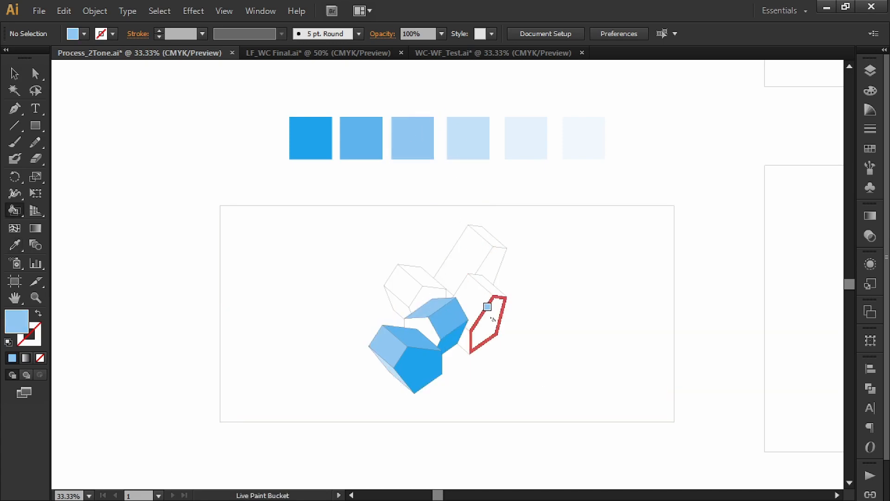
pyautogui.keyDown('alt'); pyautogui.click(468, 137); pyautogui.keyUp('alt')
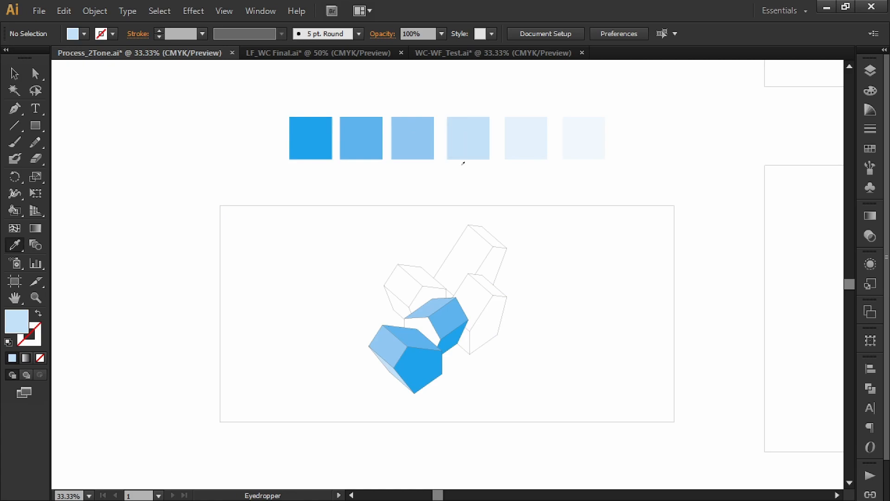
pyautogui.click(423, 330)
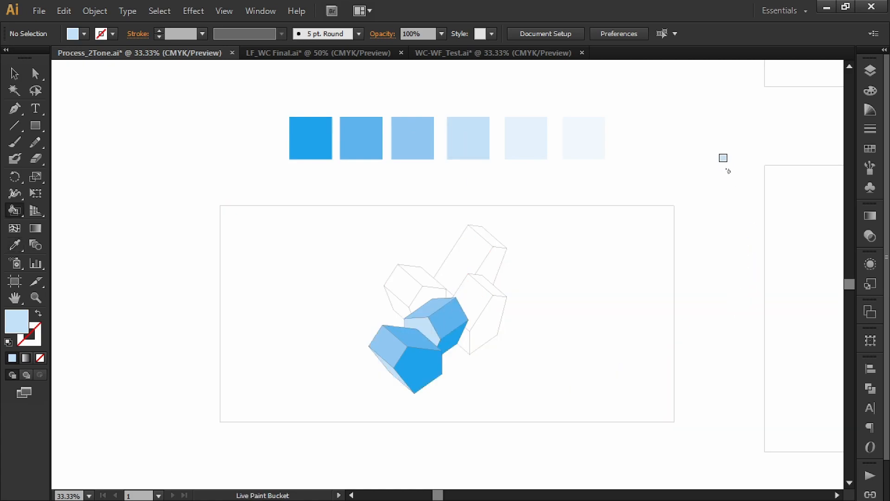
# Live Paint the right block's large right face with the darkest blue and its thin top face with the second-darkest blue swatch.
pyautogui.press('i')
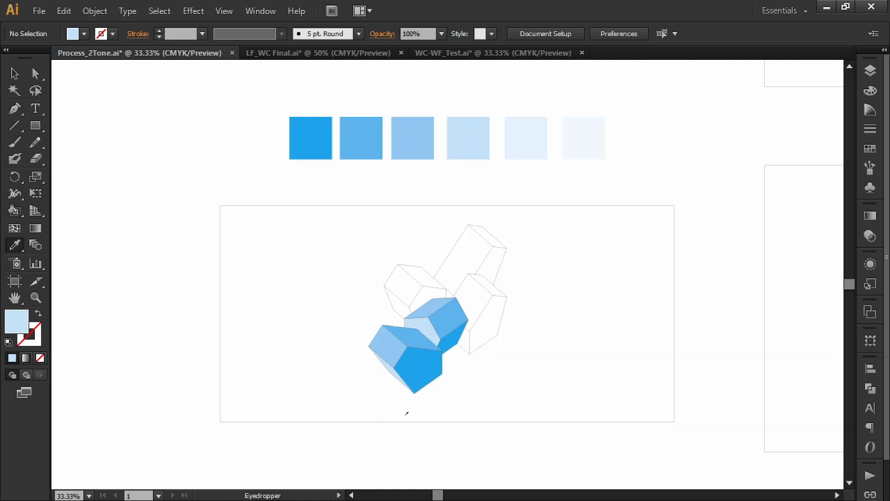
pyautogui.click(419, 357)
pyautogui.press('k')
pyautogui.click(486, 313)
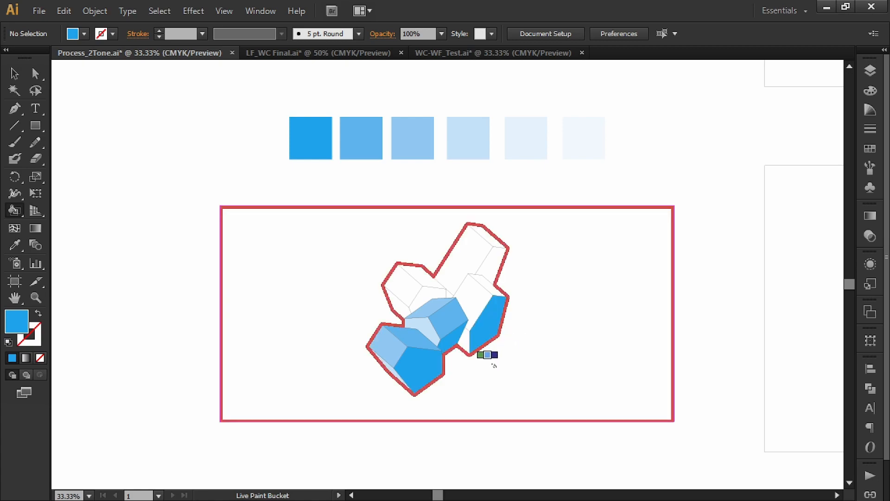
pyautogui.press('i')
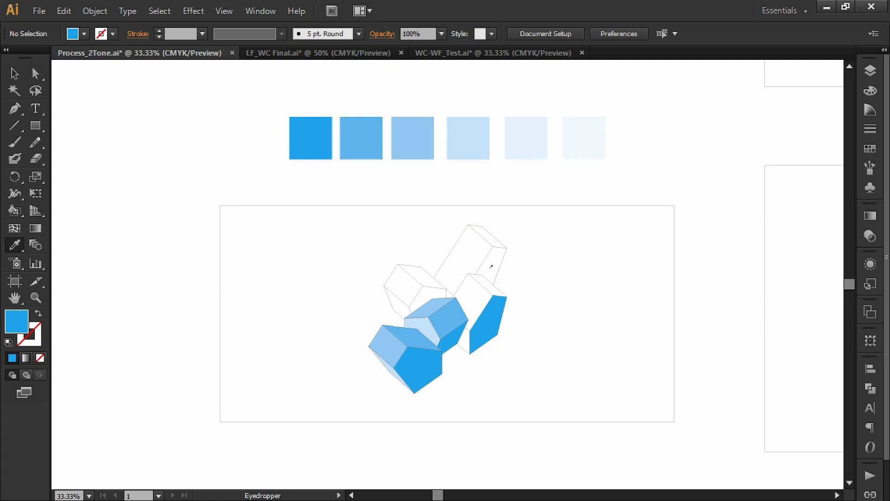
pyautogui.click(358, 136)
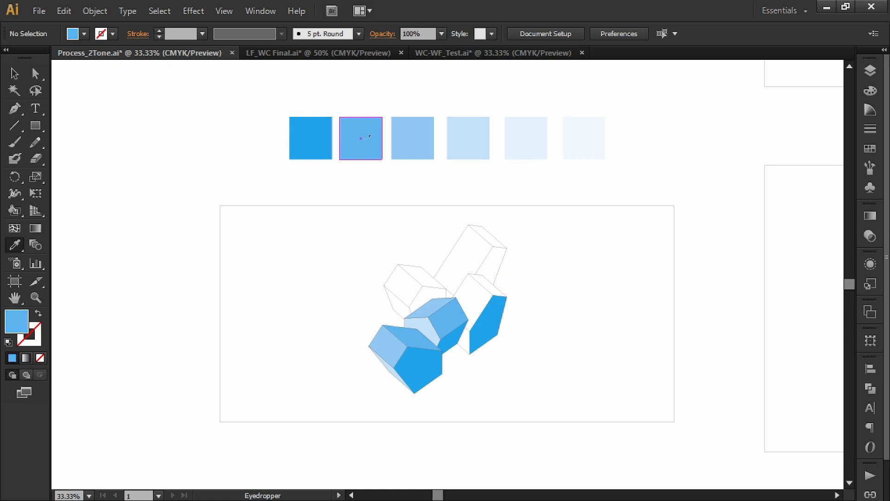
pyautogui.press('k')
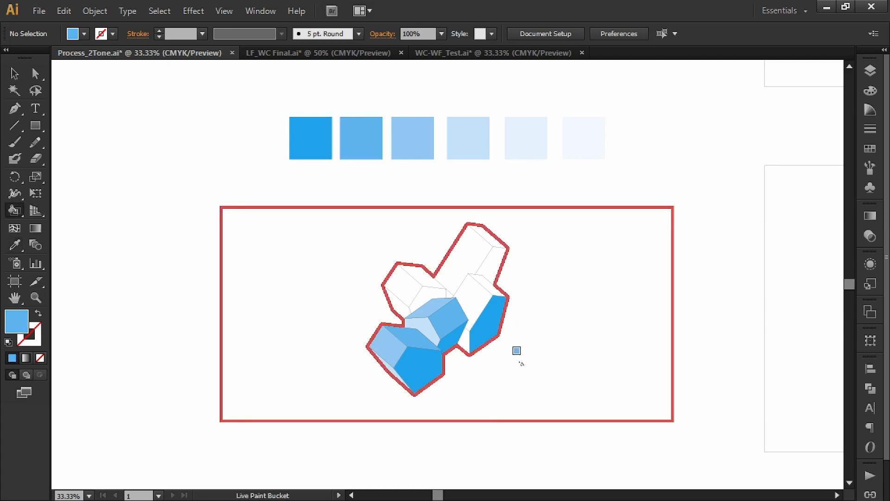
pyautogui.click(497, 293)
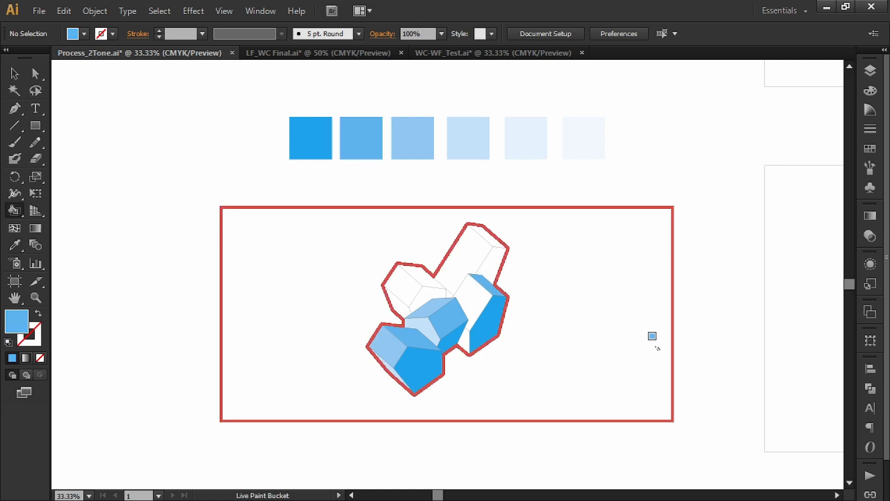
# Live Paint the right block's upper-left face with the third blue swatch and its small lower-left face with the fourth.
pyautogui.press('i')
pyautogui.click(408, 135)
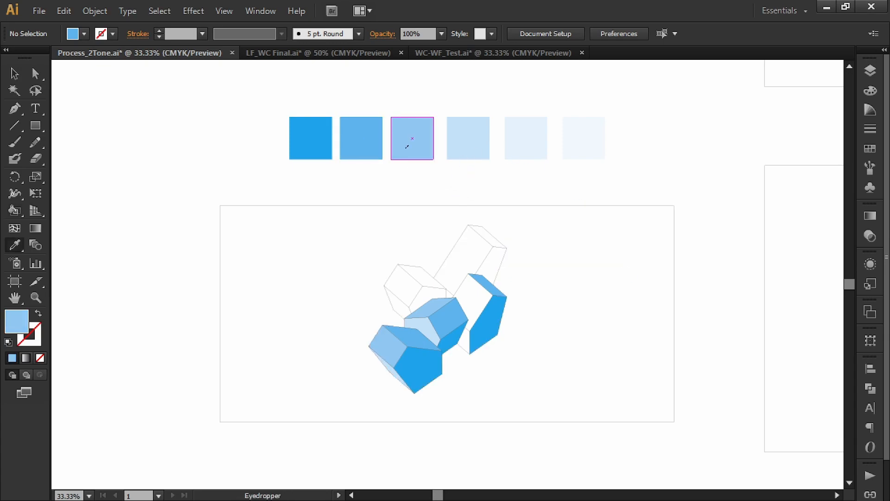
pyautogui.press('k')
pyautogui.click(470, 298)
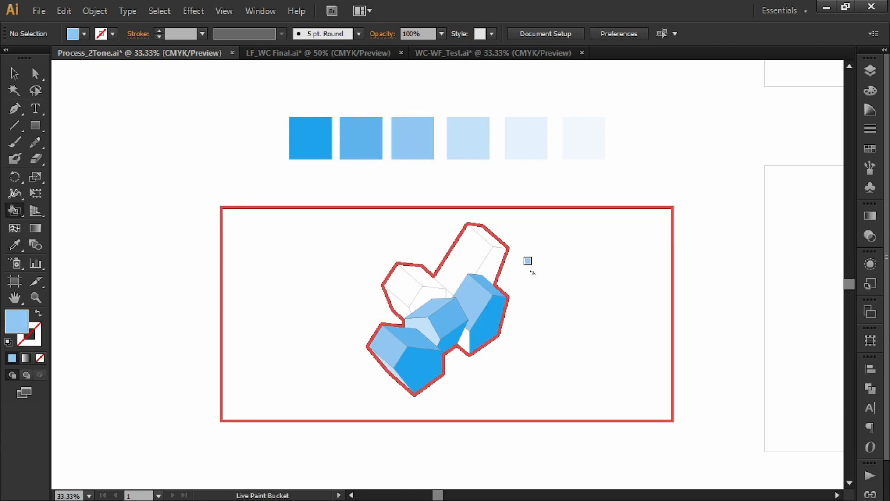
pyautogui.press('i')
pyautogui.click(453, 141)
pyautogui.press('k')
pyautogui.click(464, 341)
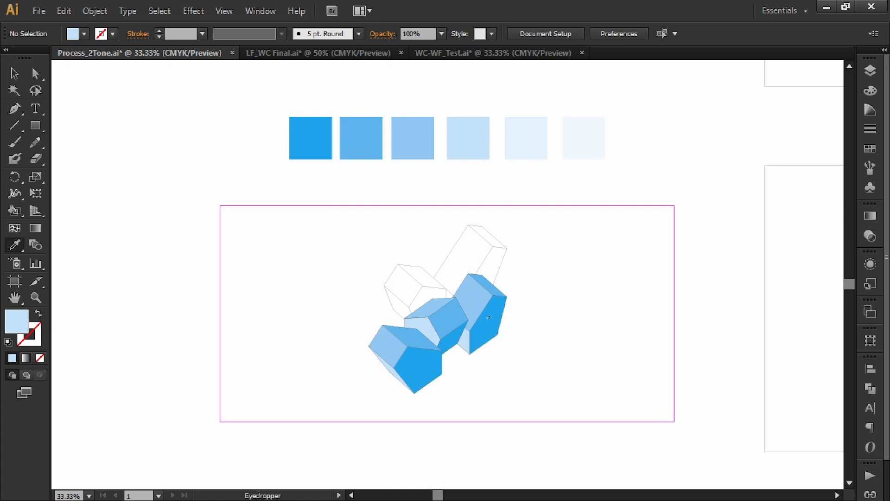
# Live Paint the upper-left block's lower-right face and the tall rear block's right face with the darkest blue.
pyautogui.click(489, 324)
pyautogui.press('k')
pyautogui.click(425, 297)
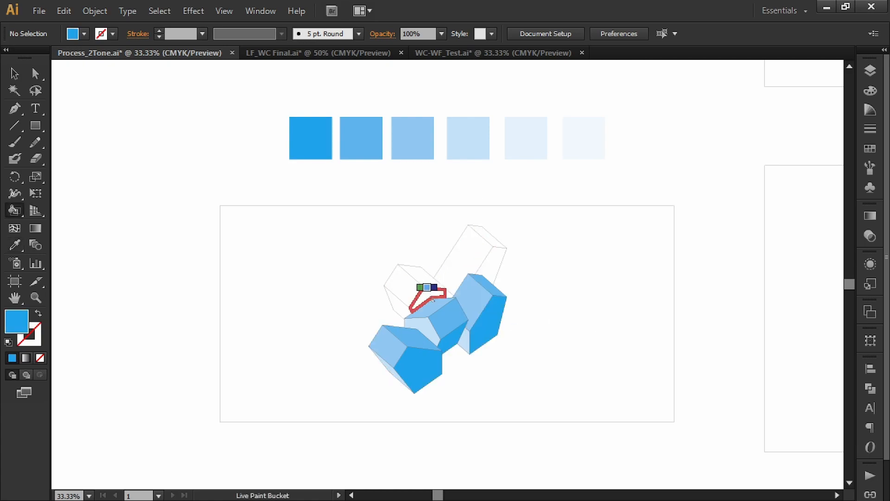
pyautogui.click(482, 269)
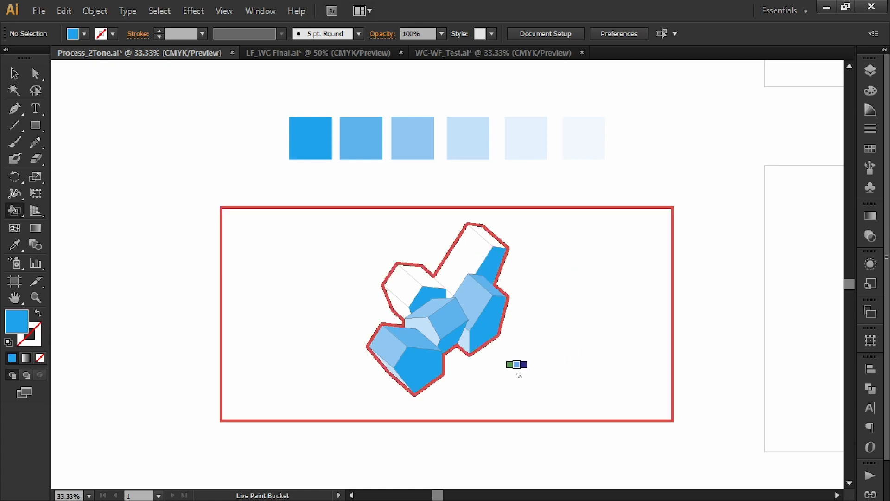
# Live Paint the upper-left block's lower-left face and the small triangle beside the block with the fourth, light blue.
pyautogui.press('i')
pyautogui.click(427, 327)
pyautogui.press('k')
pyautogui.click(403, 307)
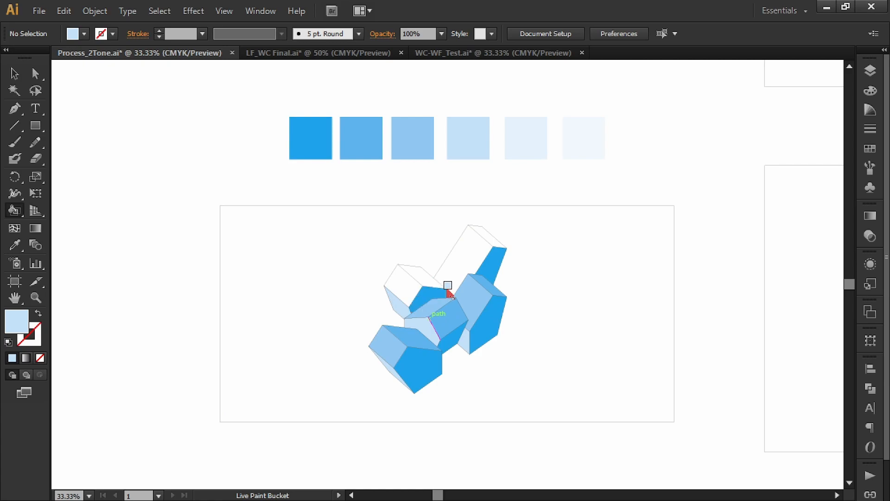
pyautogui.press('o')
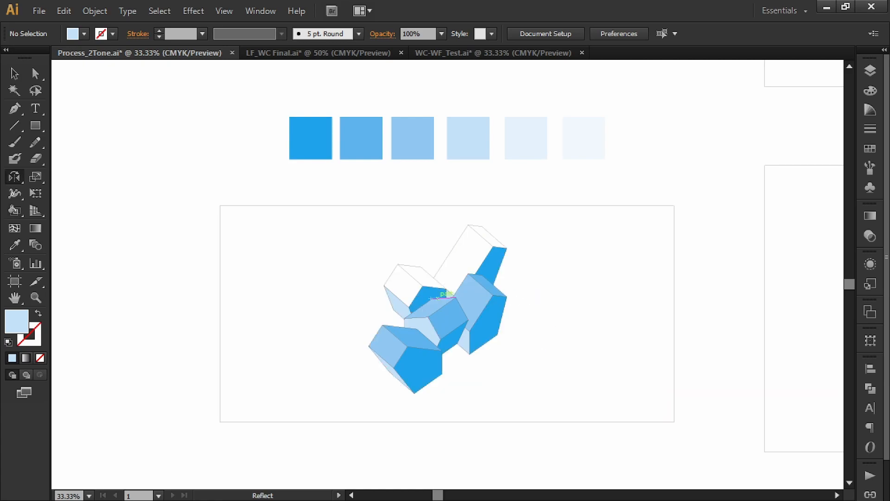
# Live Paint the top faces of the upper-left block and the tall rear block with the second-darkest blue.
pyautogui.press('i')
pyautogui.click(418, 340)
pyautogui.press('k')
pyautogui.click(416, 275)
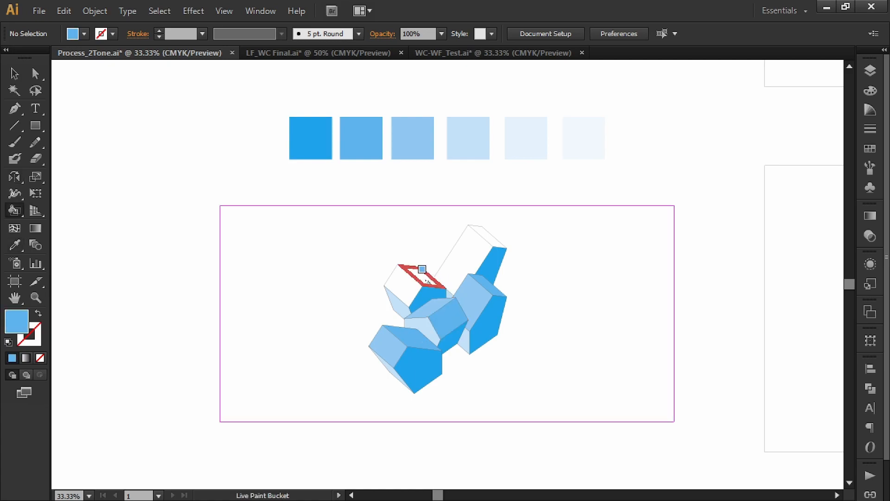
pyautogui.click(489, 226)
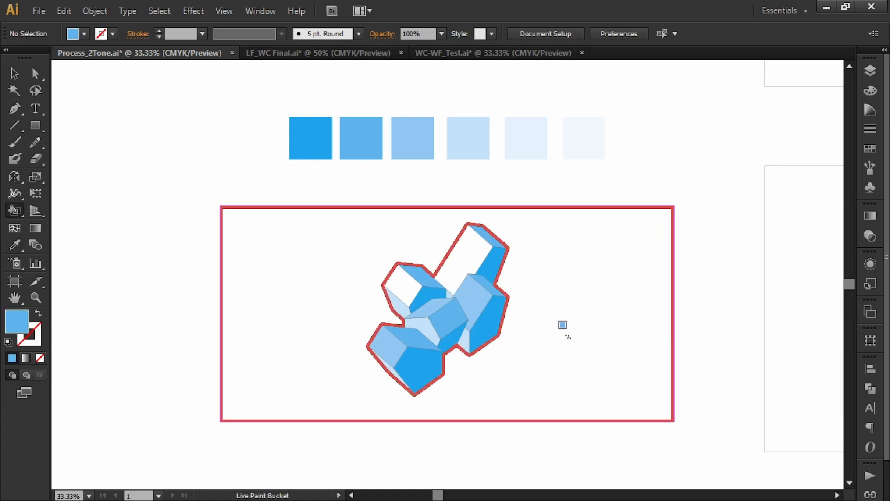
# Live Paint the large left faces of the tall rear block and the upper-left block with the third blue.
pyautogui.press('i')
pyautogui.click(481, 293)
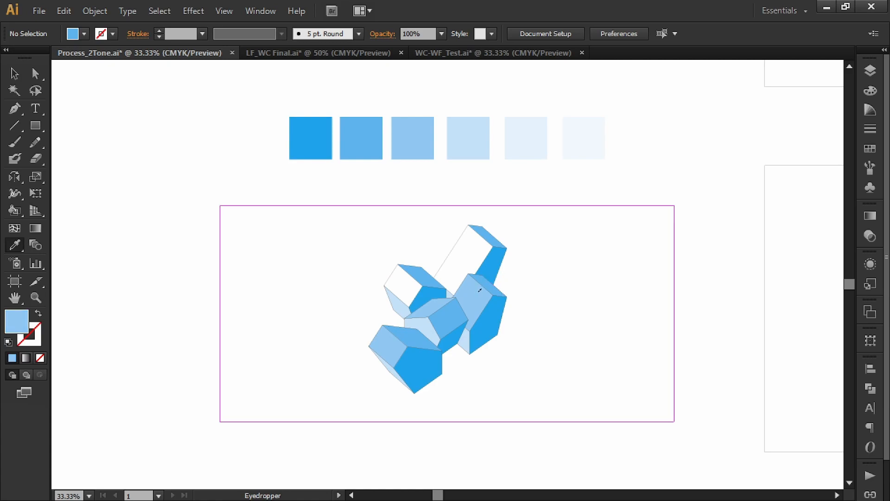
pyautogui.press('k')
pyautogui.click(468, 259)
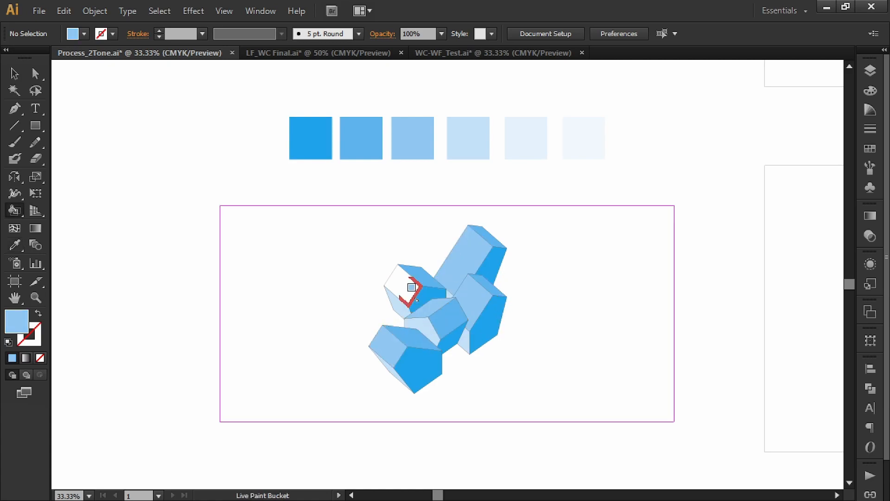
pyautogui.press('v')
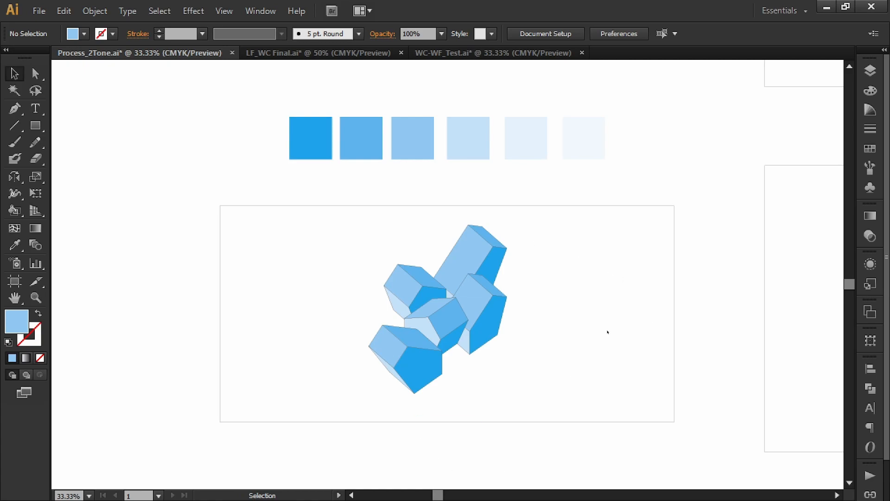
# Duplicate the finished coloured drawing with its frame directly below the original.
pyautogui.moveTo(611, 325); pyautogui.dragTo(571, 276)
pyautogui.hotkey('ctrl', '-')
pyautogui.moveTo(503, 391); pyautogui.dragTo(303, 225)
pyautogui.keyDown('shift'); pyautogui.click(411, 267); pyautogui.keyUp('shift')
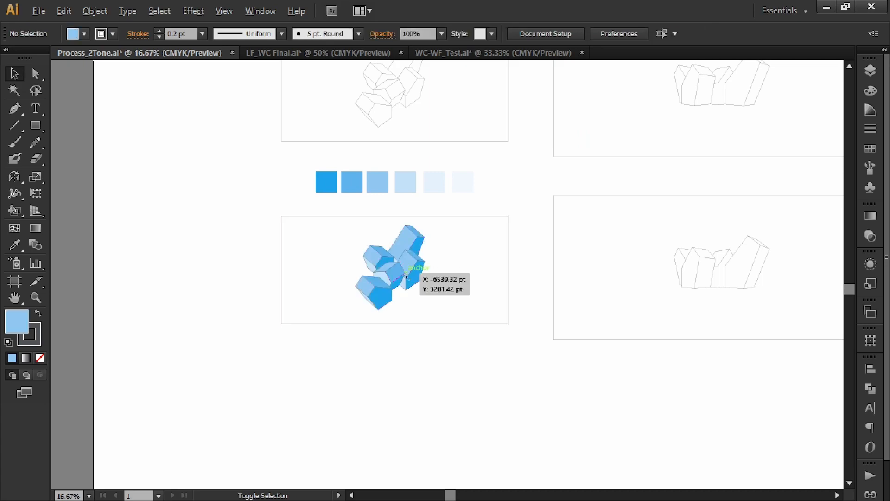
pyautogui.moveTo(468, 345)
pyautogui.mouseDown()
pyautogui.moveTo(420, 294)
pyautogui.moveTo(398, 361)
pyautogui.moveTo(398, 401)
pyautogui.mouseUp()
pyautogui.moveTo(540, 417); pyautogui.dragTo(556, 369)
pyautogui.click(556, 370)
# Set the stroke of the lower coloured copy to None, removing its outlines and frame line.
pyautogui.scroll(1, 480, 388)
pyautogui.moveTo(479, 387); pyautogui.dragTo(522, 370)
pyautogui.click(481, 314)
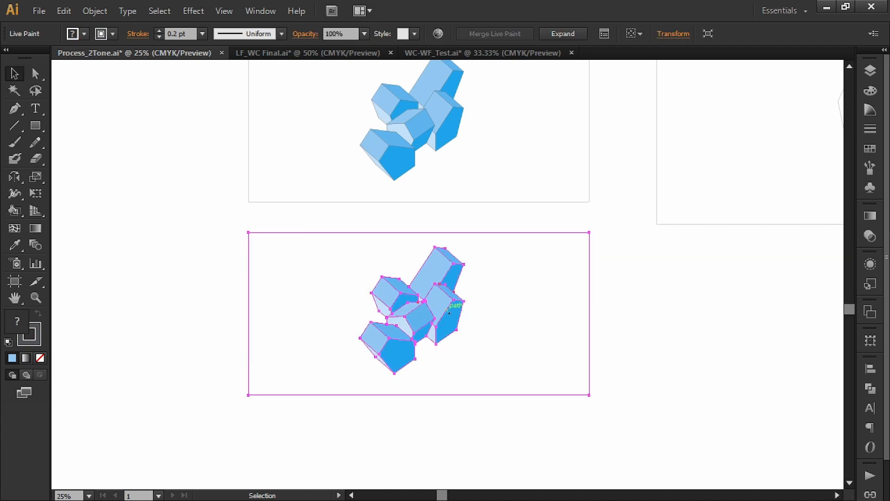
pyautogui.click(112, 33)
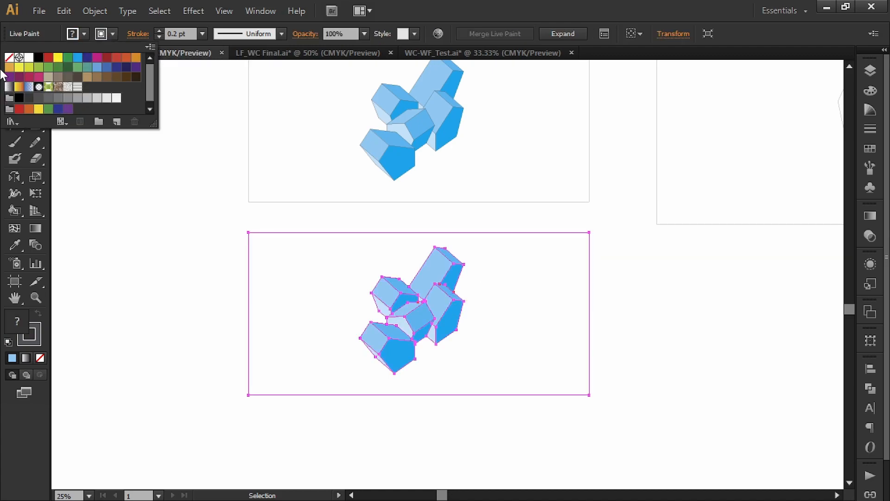
pyautogui.click(8, 57)
pyautogui.click(103, 154)
pyautogui.click(151, 220)
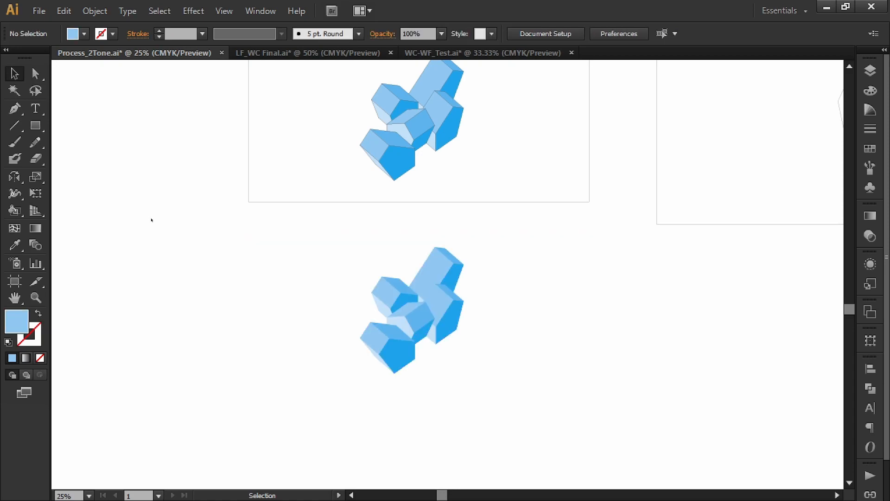
# Duplicate the outline-free coloured drawing directly below itself.
pyautogui.hotkey('ctrl', '=')
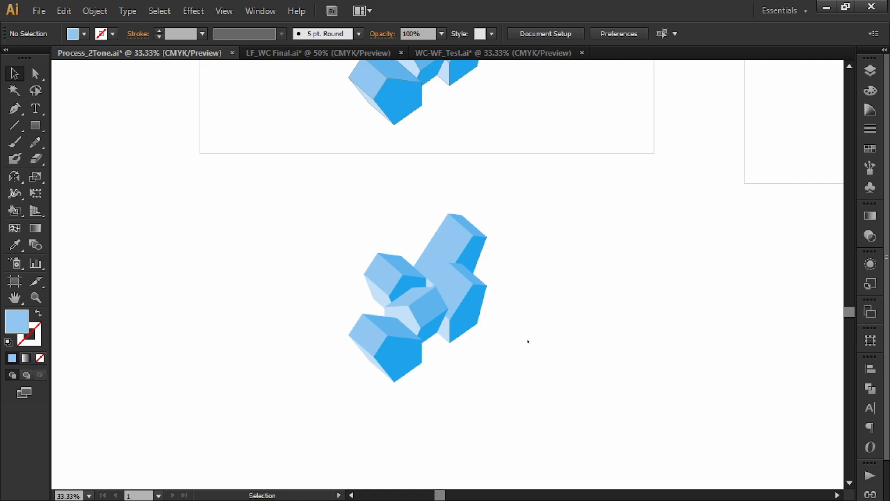
pyautogui.scroll(-5, 528, 325)
pyautogui.hscroll(-1, 528, 324)
pyautogui.moveTo(448, 147); pyautogui.dragTo(448, 370)
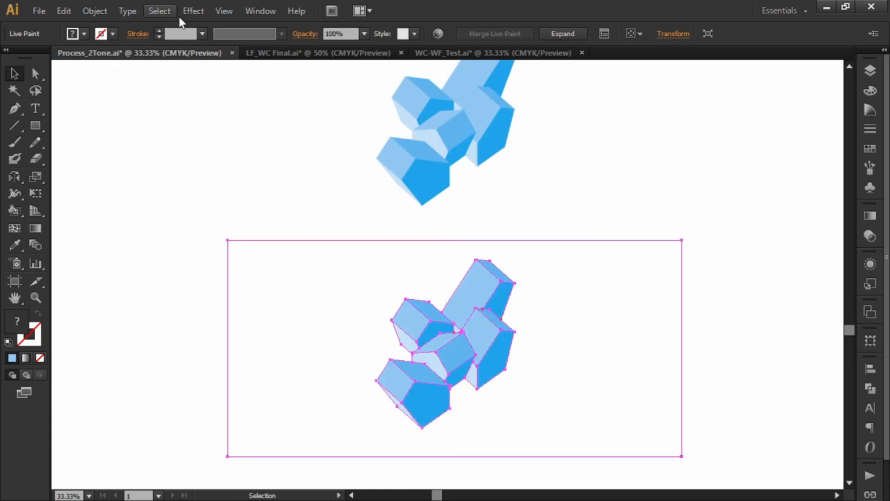
# Give the lowest coloured copy a white stroke.
pyautogui.keyDown('shift'); pyautogui.click(111, 38); pyautogui.keyUp('shift')
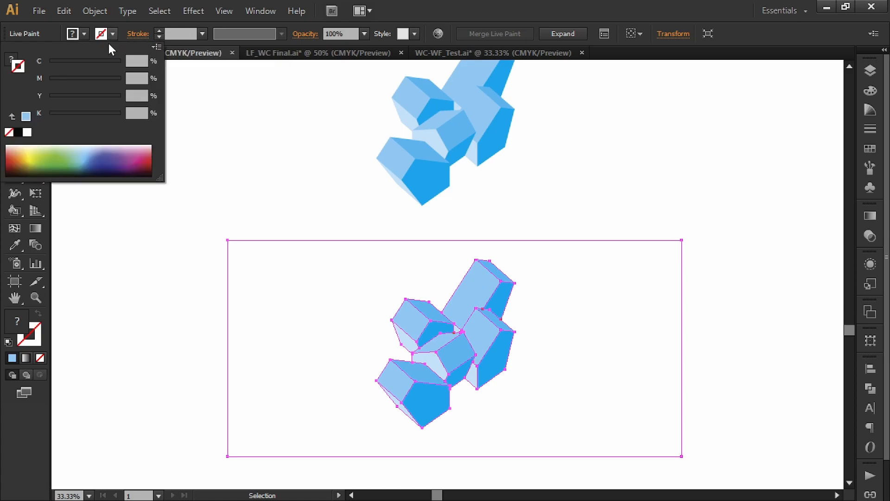
pyautogui.click(27, 132)
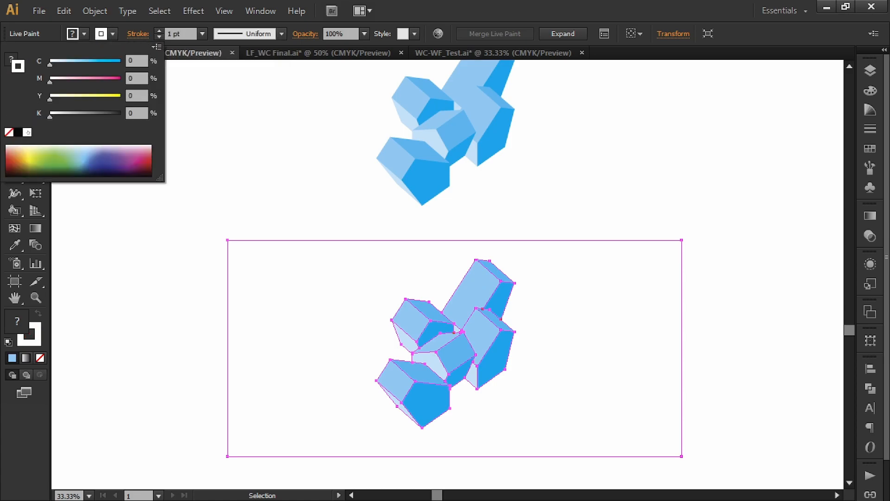
pyautogui.click(189, 318)
pyautogui.click(453, 339)
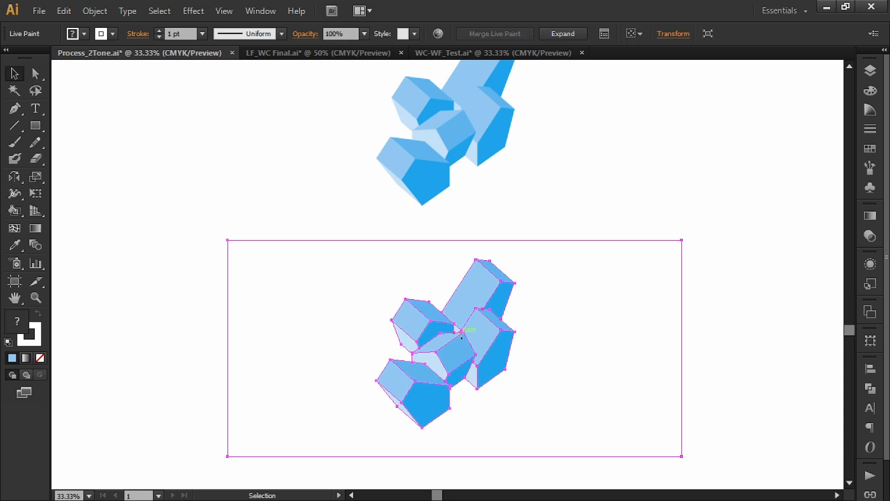
pyautogui.click(250, 131)
# Check the lowest copy's white outlines up close and reduce their stroke weight to 0.1 pt.
pyautogui.hotkey('ctrl', '1')
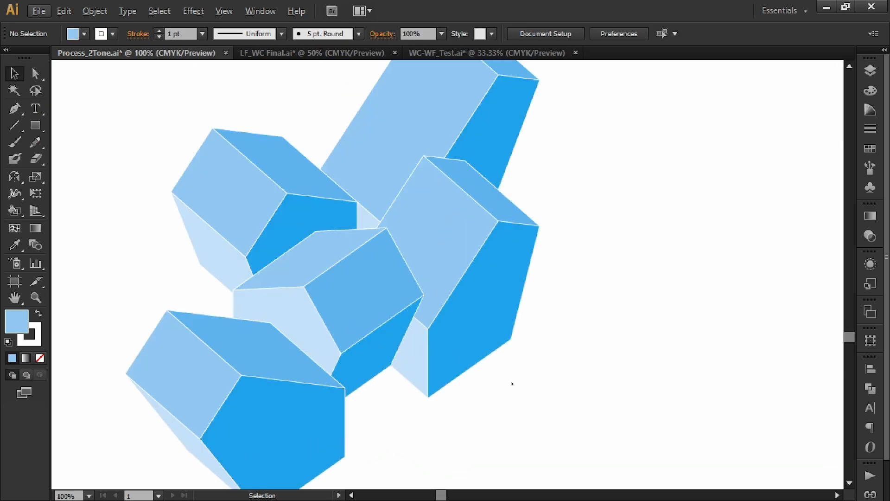
pyautogui.moveTo(380, 119); pyautogui.dragTo(402, 166)
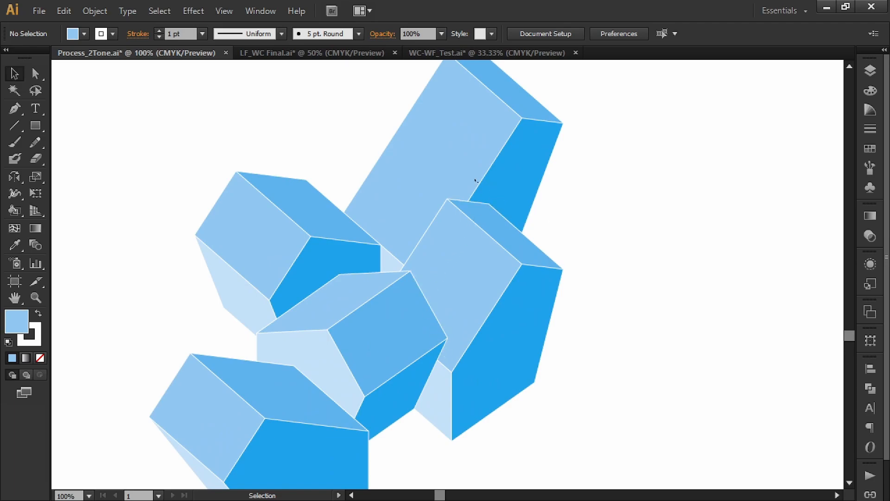
pyautogui.scroll(-2, 462, 260)
pyautogui.moveTo(516, 221); pyautogui.dragTo(525, 264)
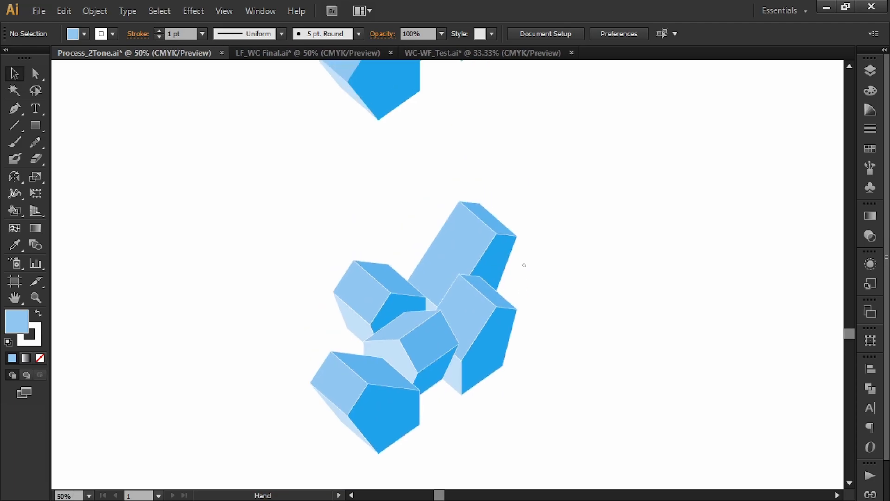
pyautogui.scroll(-2, 526, 264)
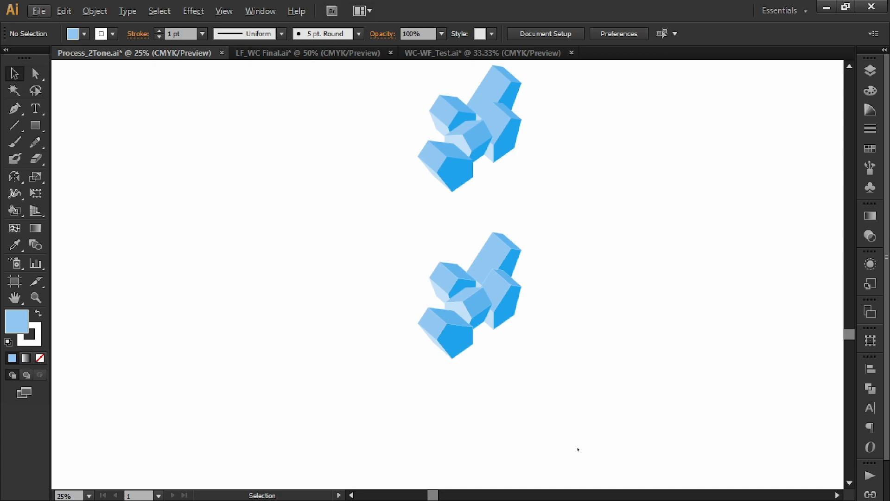
pyautogui.click(505, 301)
pyautogui.click(175, 33)
pyautogui.write('0.1')
pyautogui.press('Return')
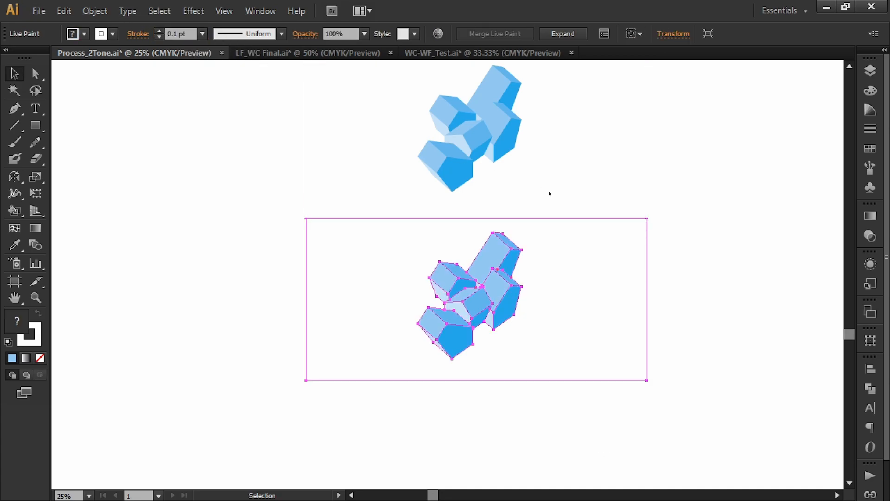
pyautogui.click(552, 192)
# Examine the thinned white outlines up close and compare the lowest copy with the coloured versions above it.
pyautogui.scroll(1, 501, 314)
pyautogui.moveTo(579, 241); pyautogui.dragTo(548, 264)
pyautogui.scroll(2, 510, 297)
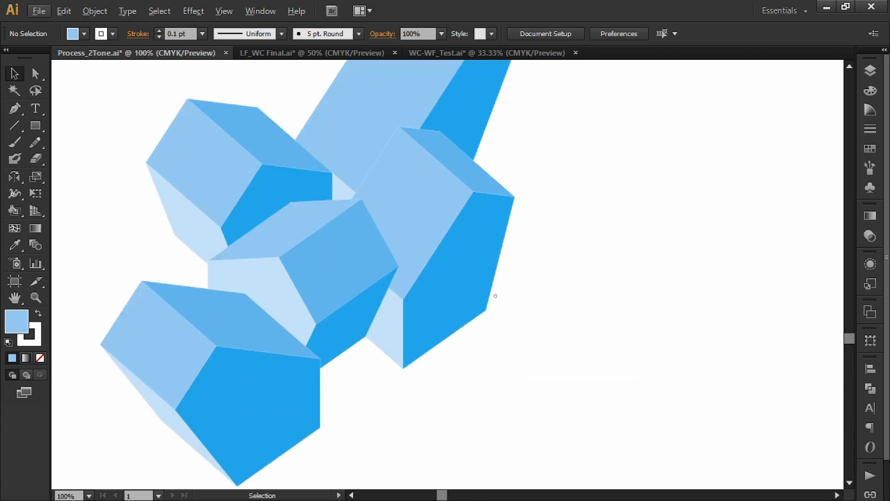
pyautogui.scroll(-1, 533, 318)
pyautogui.scroll(-1, 537, 312)
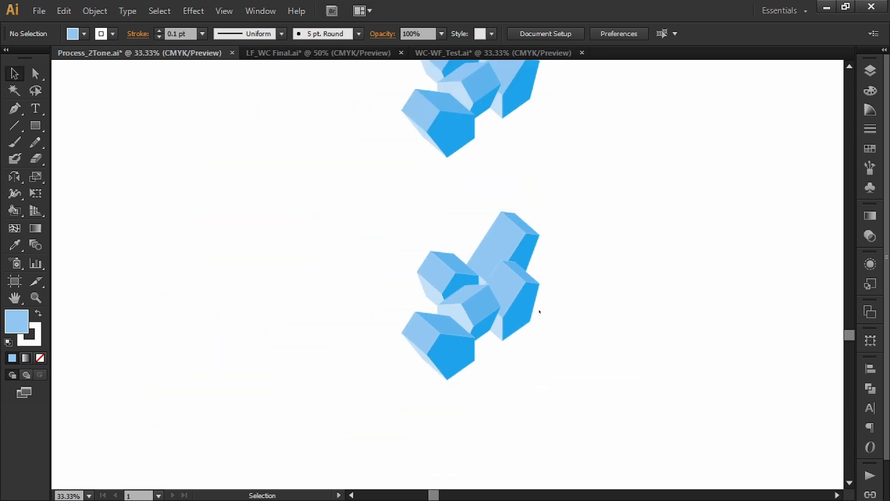
pyautogui.scroll(-1, 580, 365)
pyautogui.scroll(-1, 554, 351)
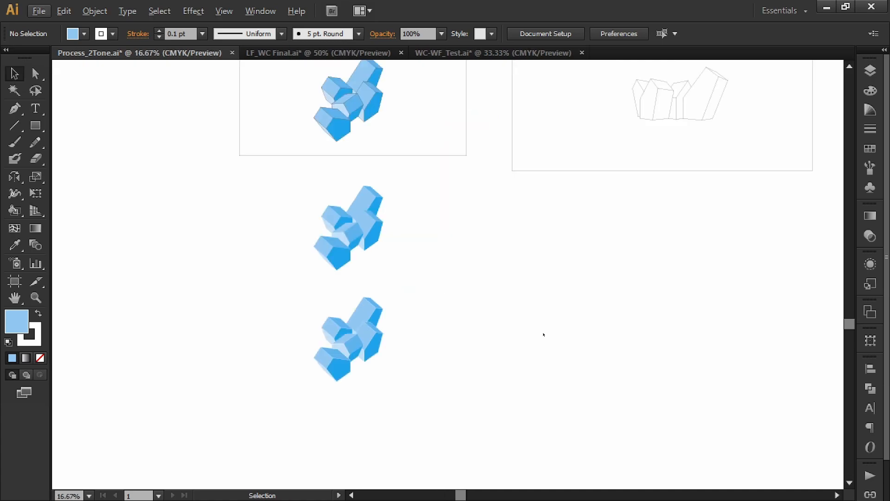
# Compare the three coloured versions side by side, concentrating on the lowest copy's thin white outlines.
pyautogui.press('space')
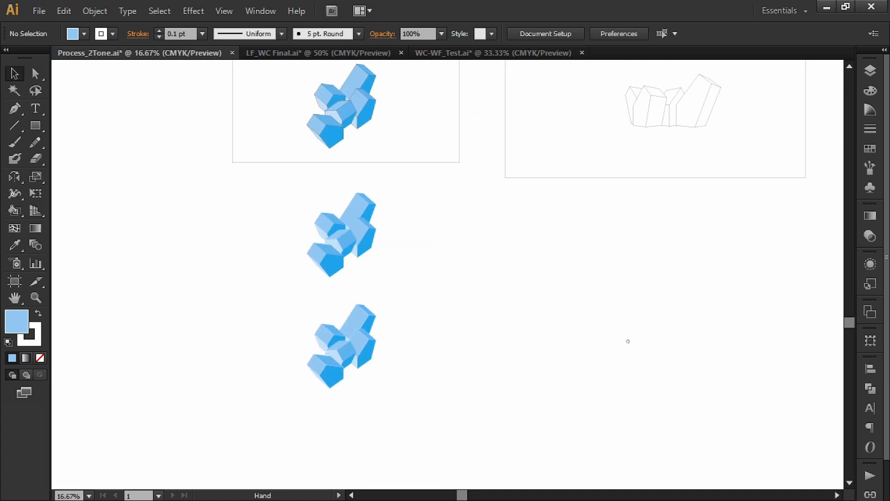
pyautogui.moveTo(628, 340); pyautogui.dragTo(657, 349)
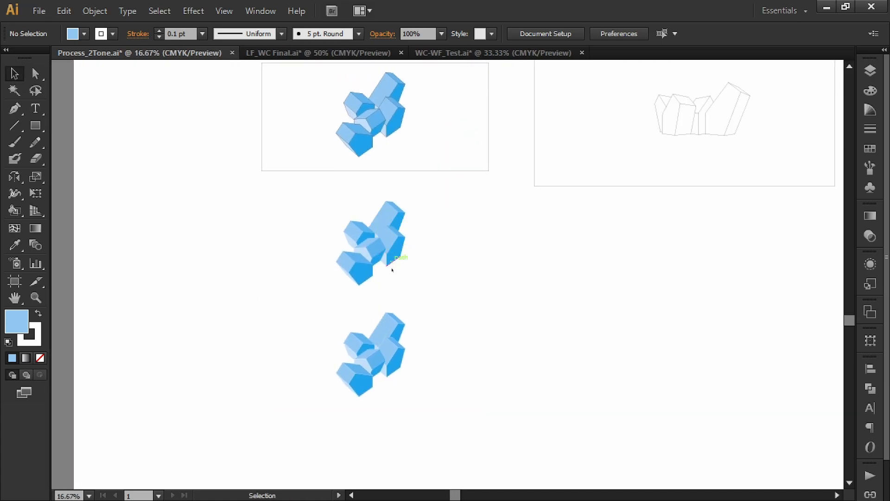
pyautogui.press('space')
pyautogui.moveTo(487, 283); pyautogui.dragTo(573, 269)
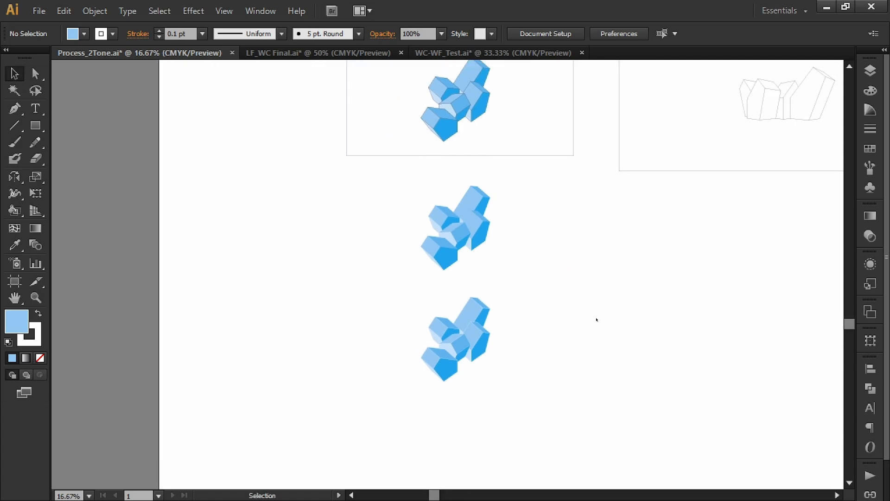
pyautogui.scroll(6, 596, 314)
pyautogui.press('space')
pyautogui.moveTo(559, 345); pyautogui.dragTo(596, 215)
pyautogui.scroll(-5, 597, 216)
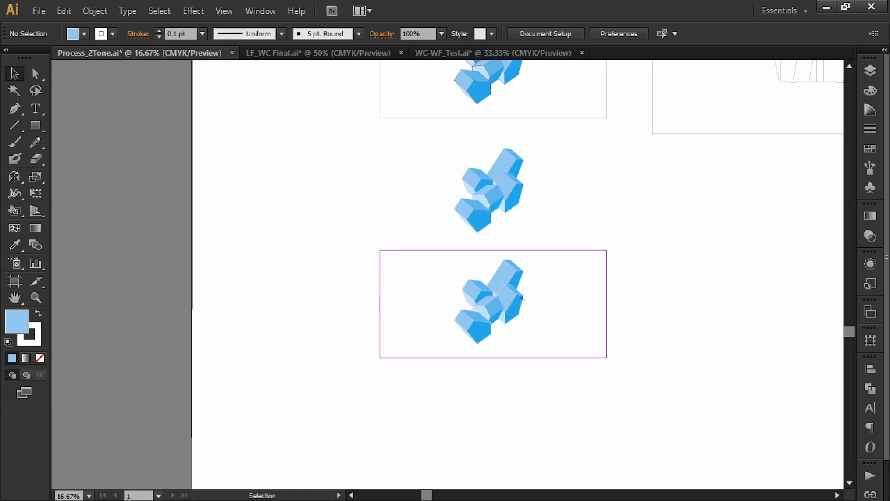
pyautogui.scroll(1, 510, 311)
pyautogui.scroll(1, 512, 294)
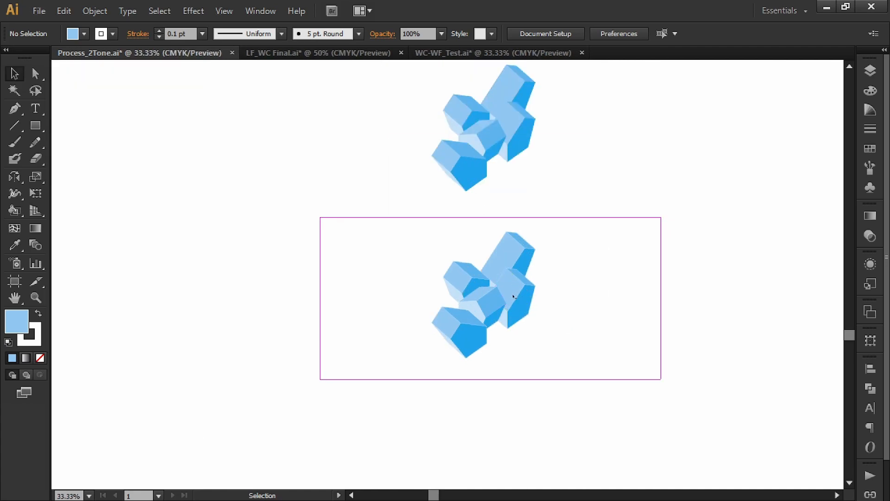
# Tint the lowest copy's white stroke slightly blue by setting its cyan value to 2%.
pyautogui.click(493, 279)
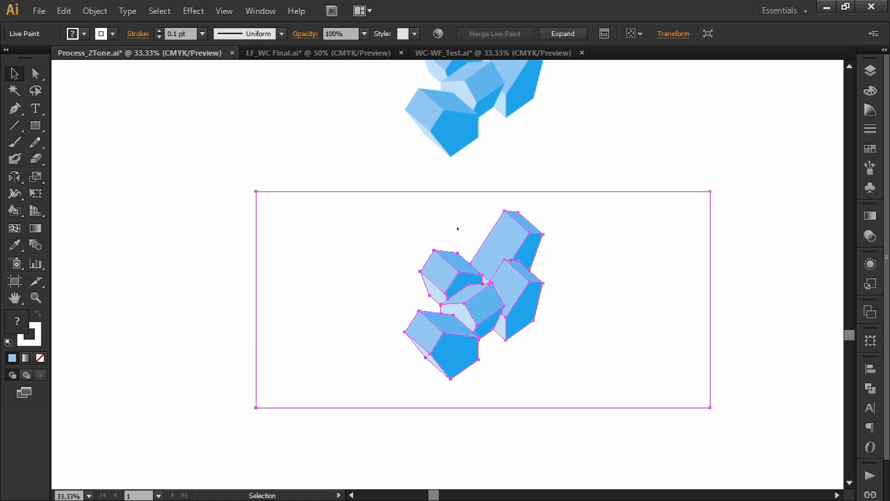
pyautogui.click(111, 32)
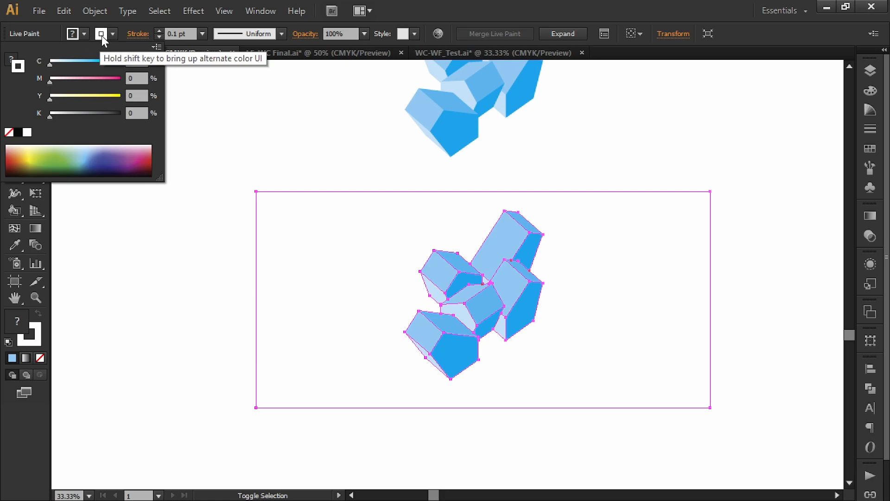
pyautogui.click(131, 61)
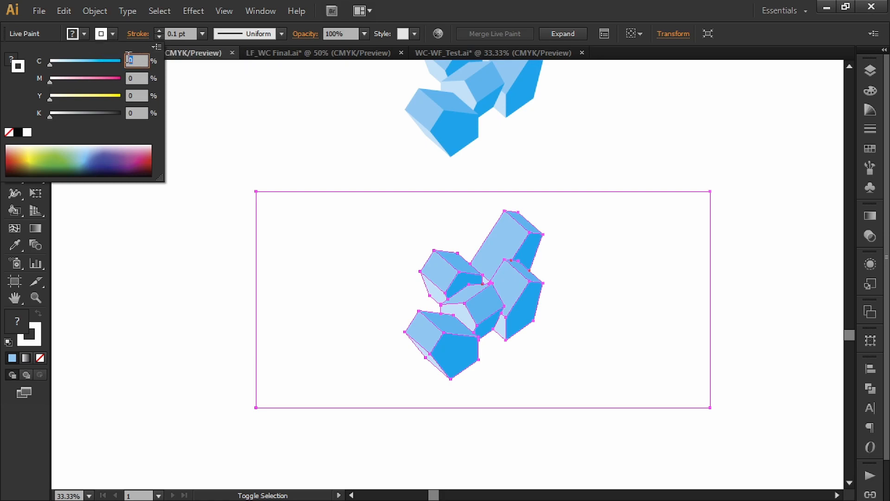
pyautogui.press('Return')
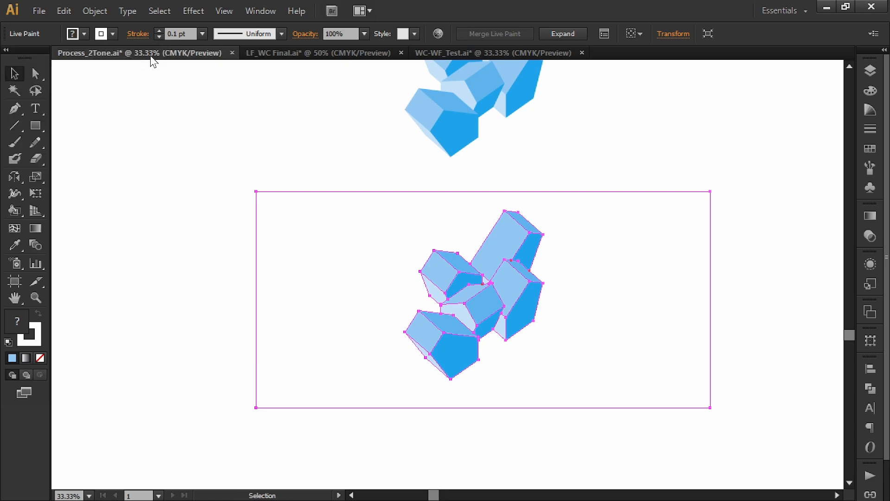
pyautogui.click(110, 32)
pyautogui.click(213, 257)
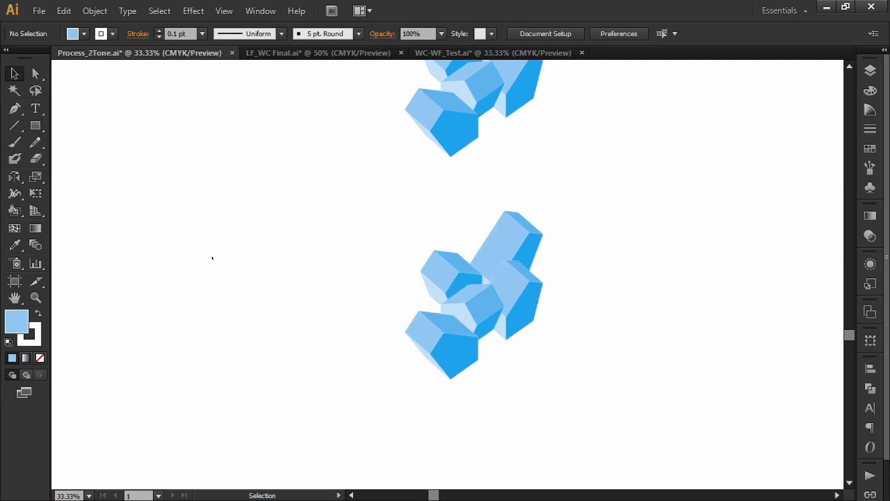
# Examine the lowest copy's tinted outlines up close and against the outline-free copy above it.
pyautogui.scroll(1, 513, 273)
pyautogui.scroll(4, 512, 273)
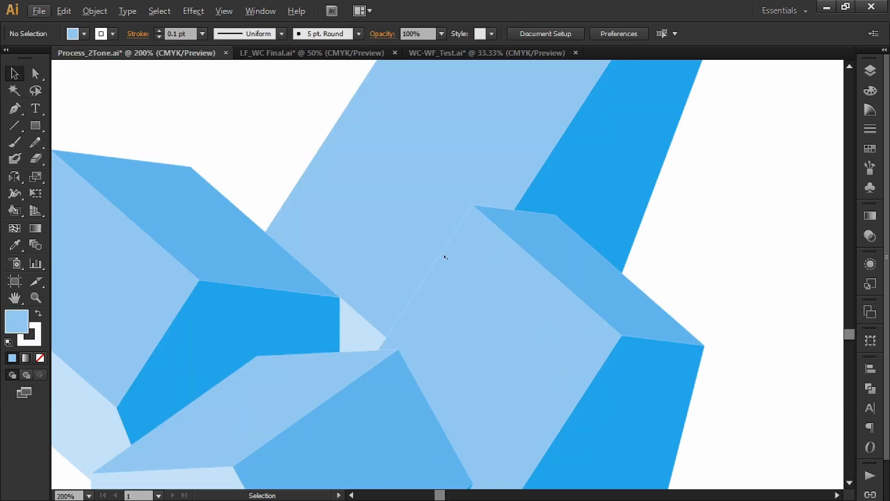
pyautogui.scroll(-6, 446, 254)
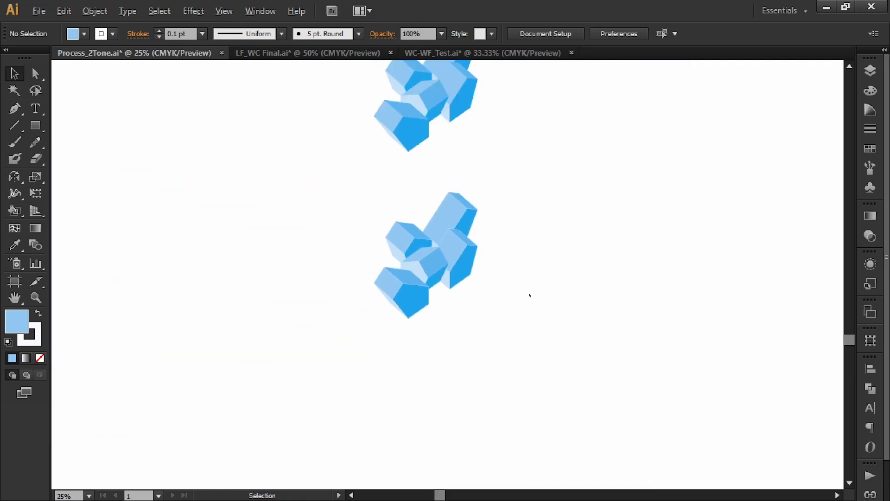
pyautogui.scroll(-1, 418, 165)
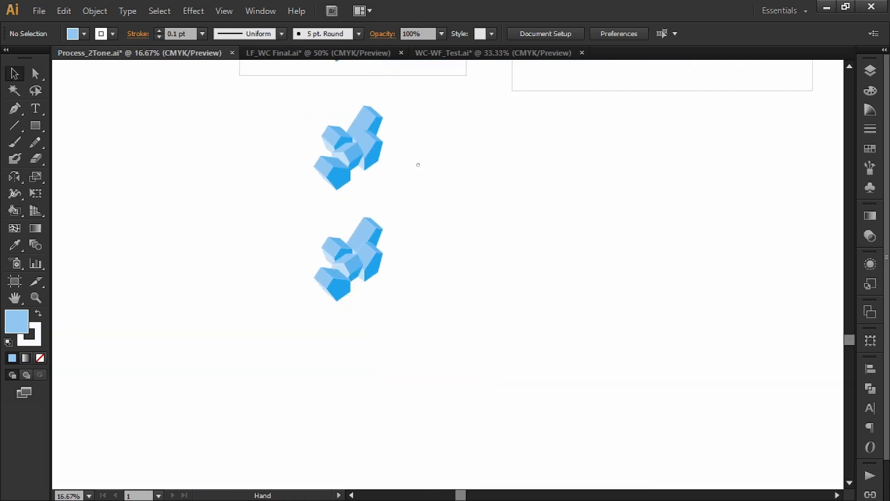
pyautogui.scroll(2, 418, 165)
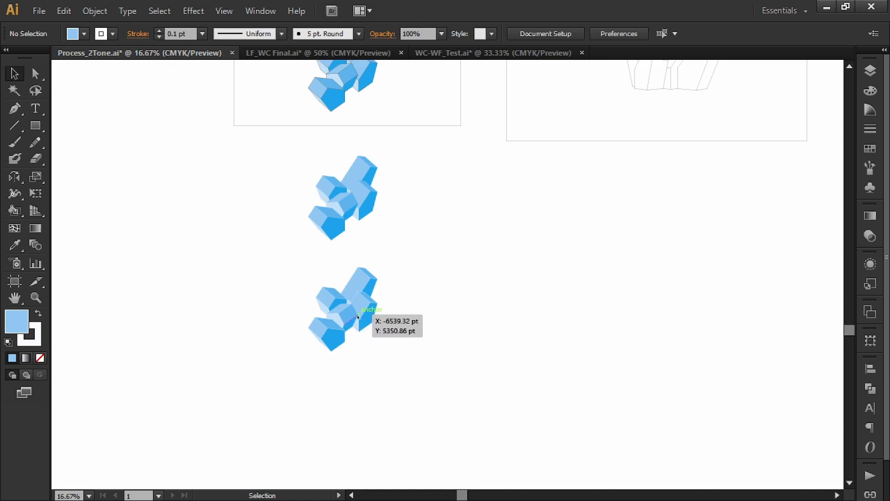
pyautogui.scroll(1, 365, 360)
pyautogui.moveTo(366, 335); pyautogui.dragTo(385, 370)
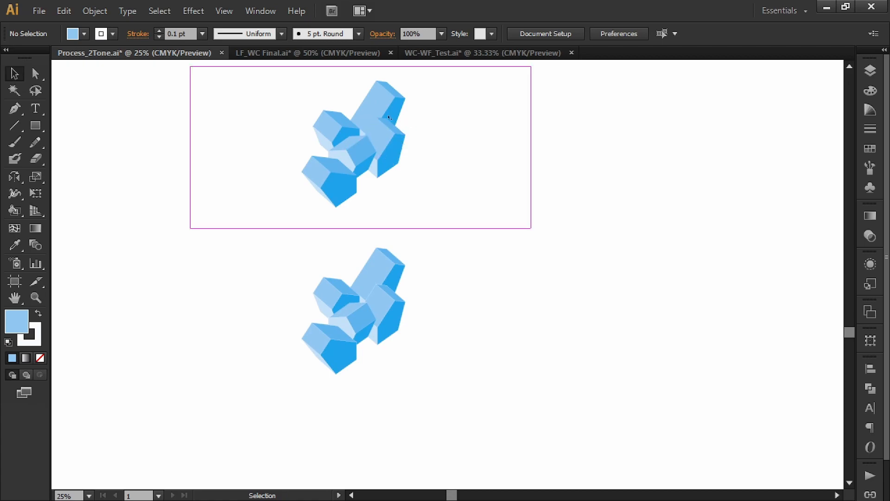
# Set the cyan value of the lowest copy's stroke to 5%.
pyautogui.scroll(3, 350, 320)
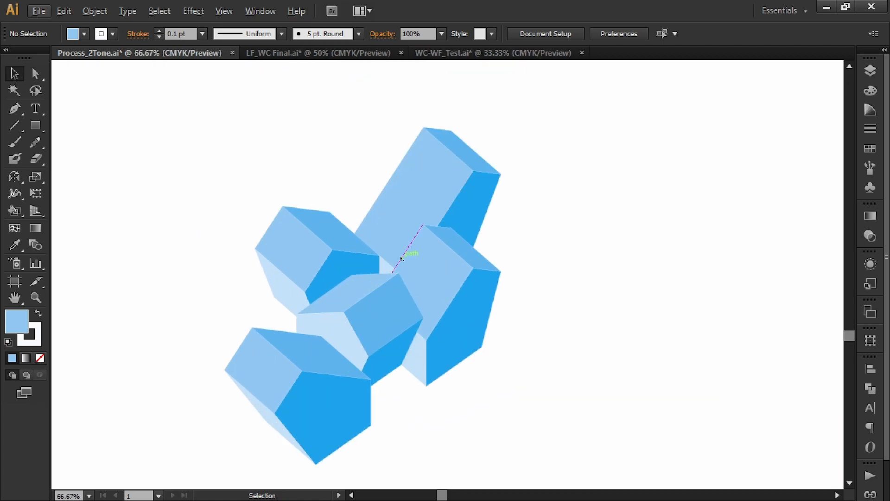
pyautogui.click(401, 259)
pyautogui.click(111, 35)
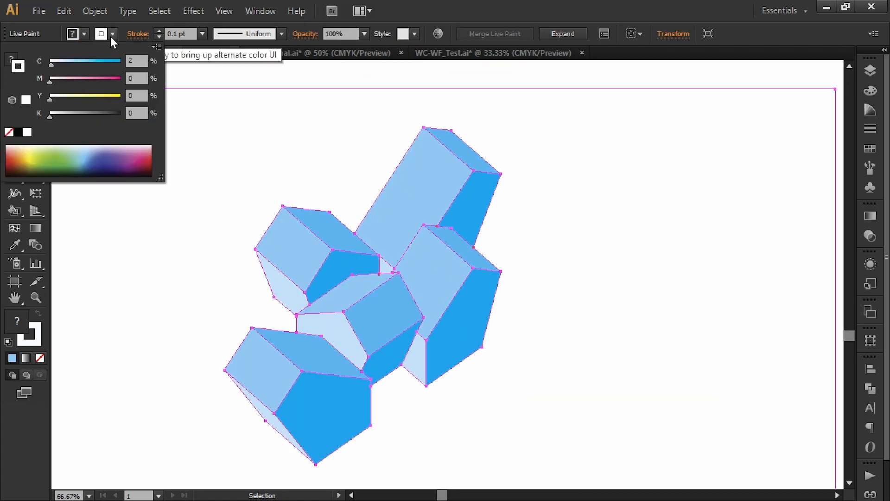
pyautogui.click(125, 61)
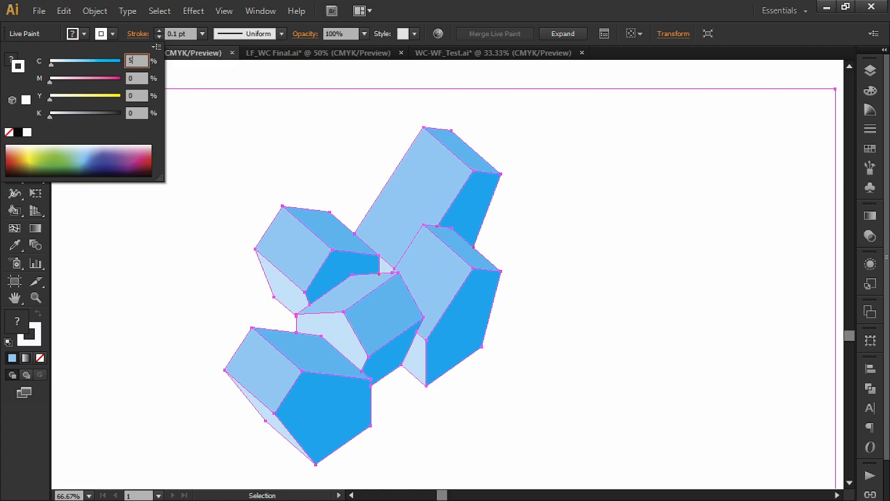
pyautogui.click(181, 74)
pyautogui.scroll(-2, 214, 173)
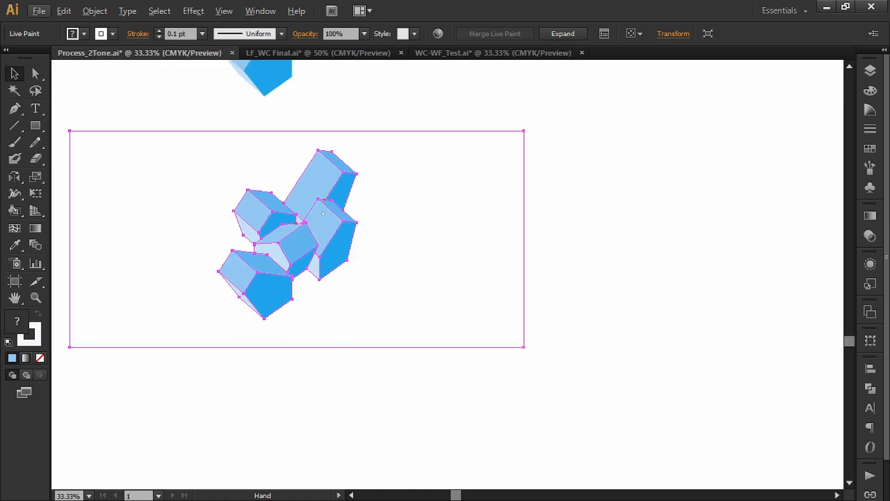
pyautogui.moveTo(301, 220); pyautogui.dragTo(290, 225)
pyautogui.click(548, 256)
pyautogui.moveTo(557, 287); pyautogui.dragTo(588, 286)
# Set the cyan value of the lowest copy's stroke to 10%.
pyautogui.scroll(-1, 579, 288)
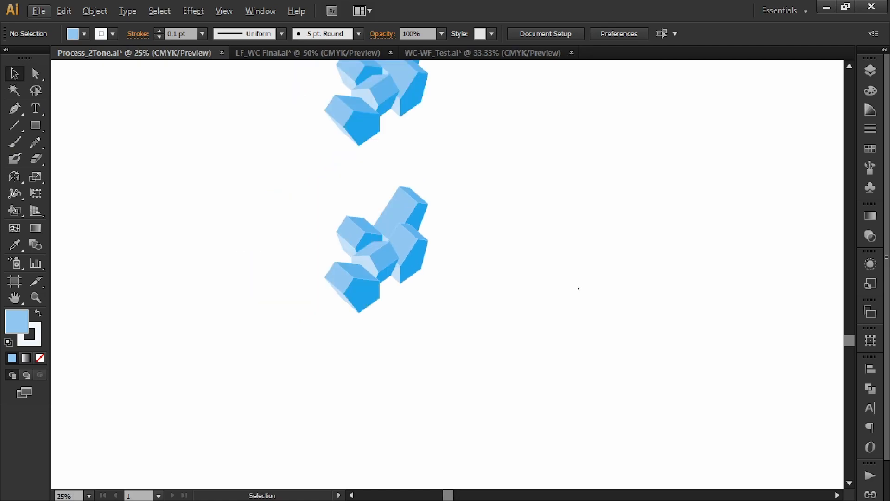
pyautogui.click(394, 239)
pyautogui.hotkey('ctrl', 'alt', 'x')
pyautogui.keyDown('shift'); pyautogui.click(113, 34); pyautogui.keyUp('shift')
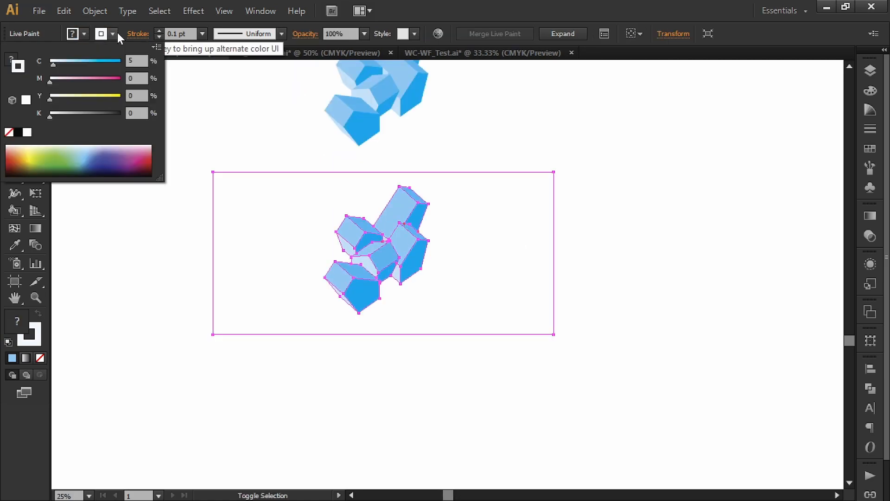
pyautogui.moveTo(136, 61); pyautogui.dragTo(107, 57)
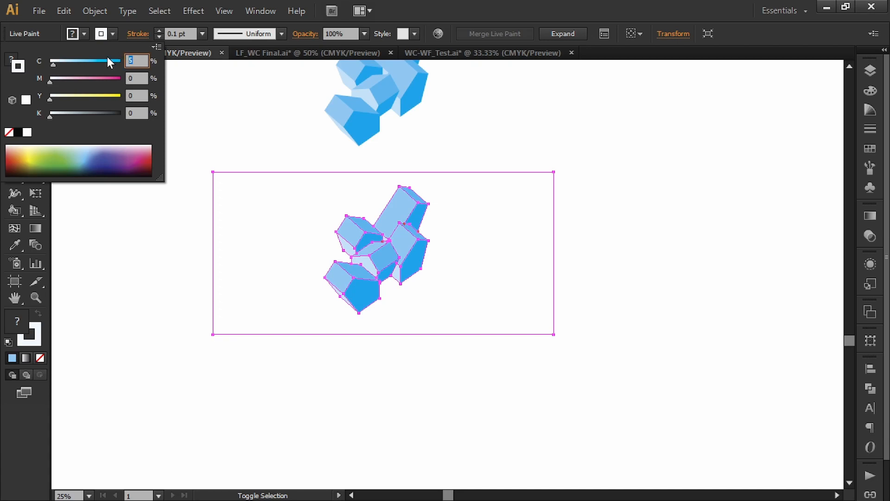
pyautogui.write('10')
pyautogui.press('Return')
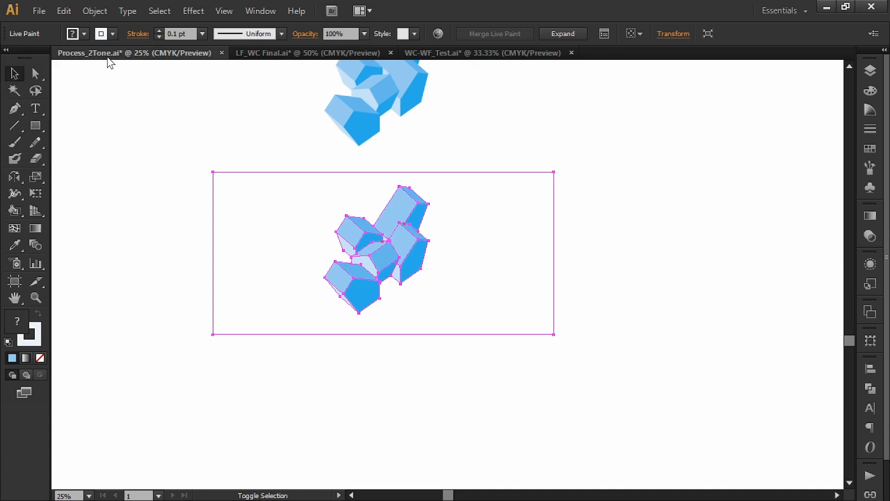
pyautogui.click(293, 155)
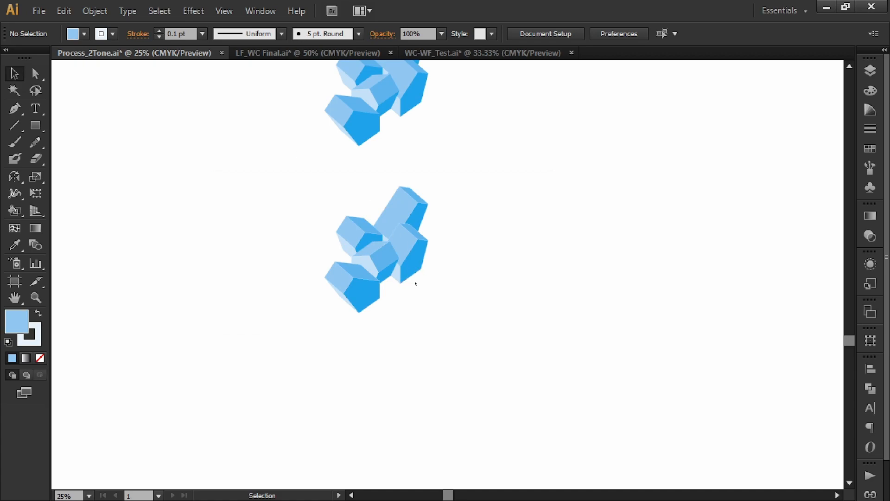
# Set the cyan value of the lowest copy's stroke to 15%.
pyautogui.click(393, 234)
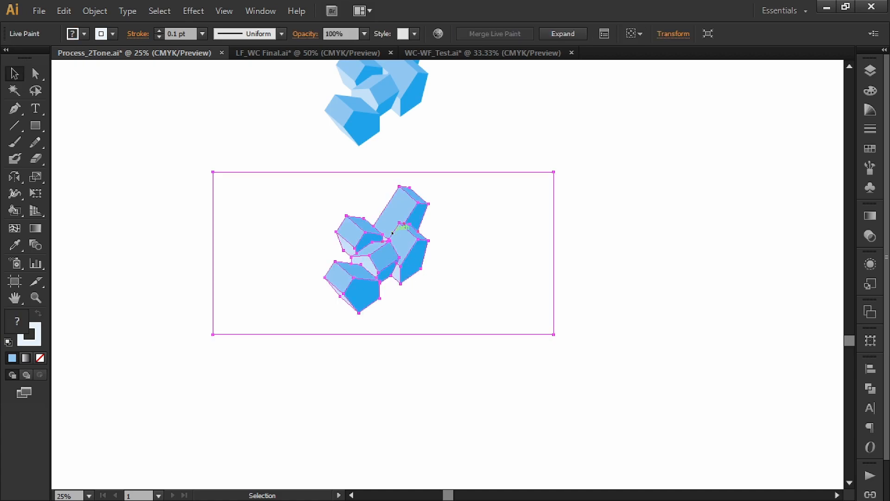
pyautogui.click(112, 34)
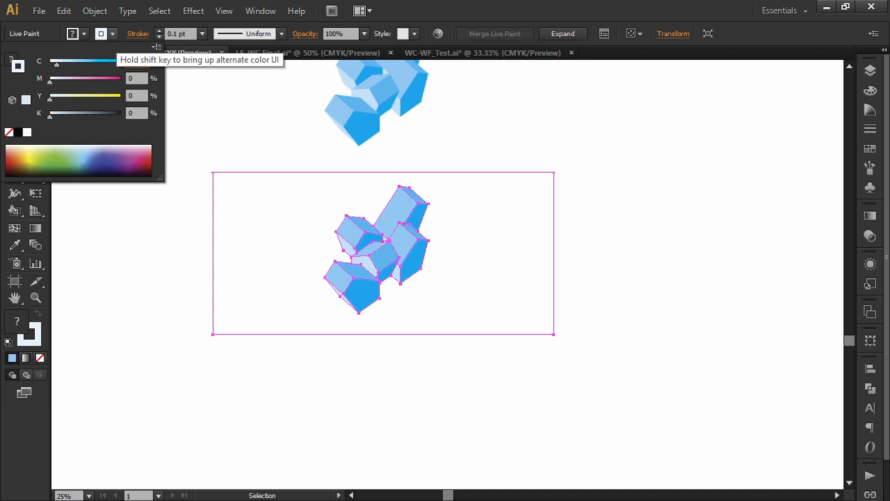
pyautogui.press('Escape')
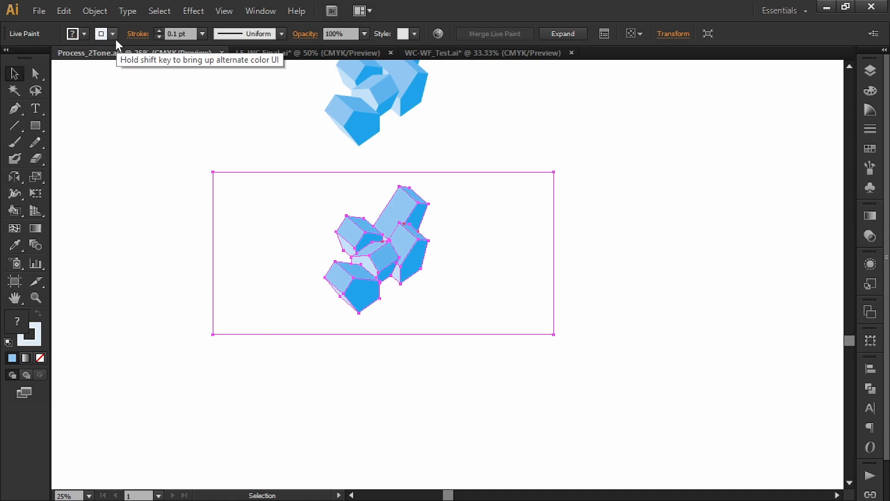
pyautogui.click(237, 142)
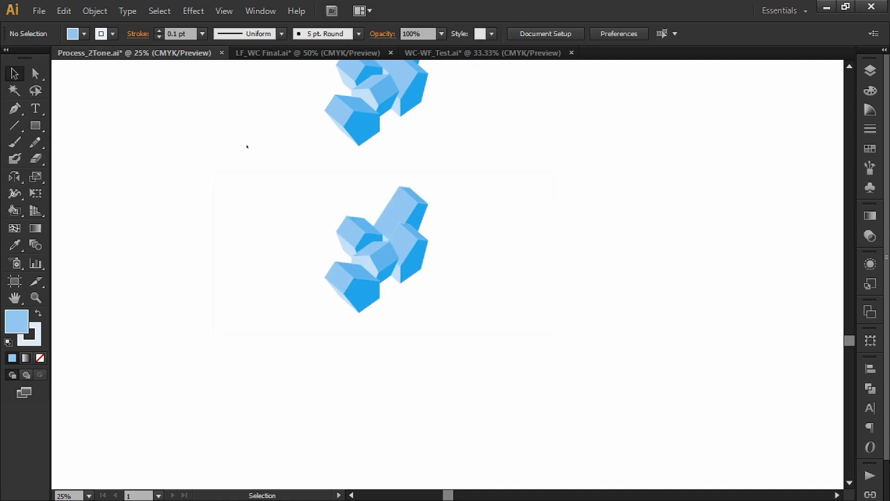
# Raise the cyan value of the lowest copy's stroke once more for a slightly deeper blue outline, and check it beside the outline-free copy.
pyautogui.moveTo(469, 211); pyautogui.dragTo(427, 291)
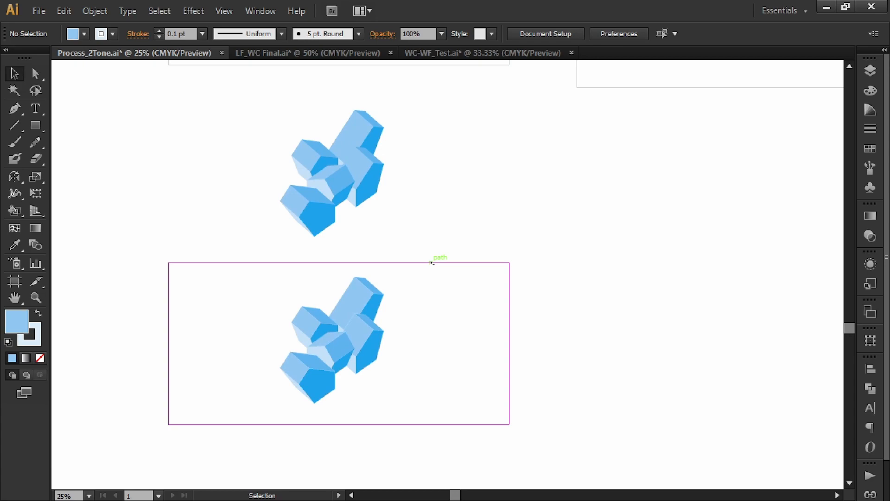
pyautogui.moveTo(460, 200)
pyautogui.mouseDown()
pyautogui.moveTo(442, 211)
pyautogui.moveTo(466, 192)
pyautogui.mouseUp()
pyautogui.scroll(1, 339, 312)
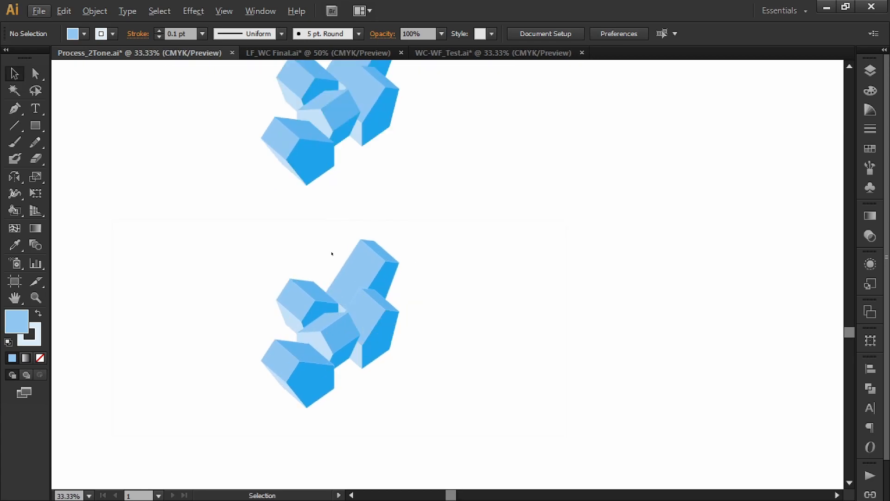
pyautogui.click(359, 297)
pyautogui.press('space')
pyautogui.moveTo(398, 218); pyautogui.dragTo(434, 207)
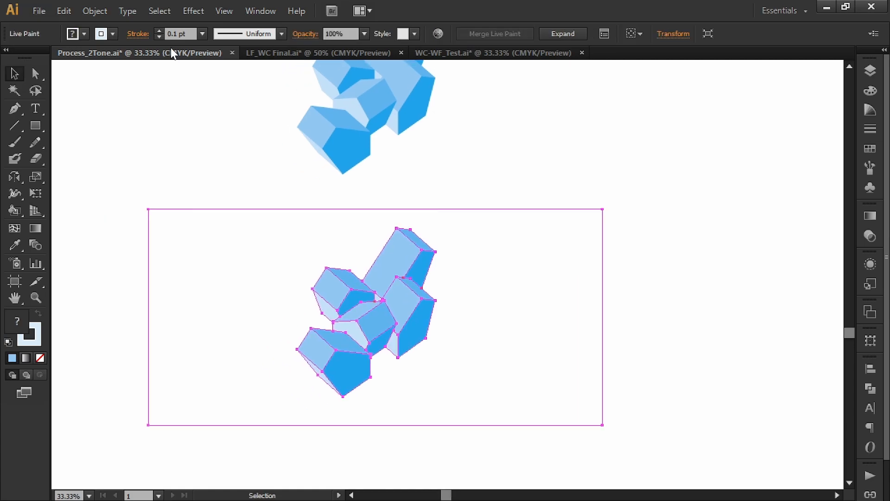
pyautogui.click(113, 33)
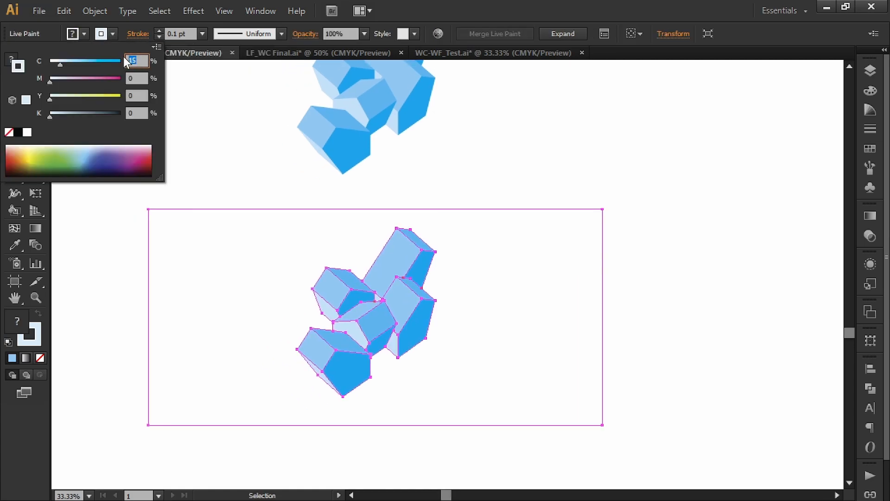
pyautogui.press('Return')
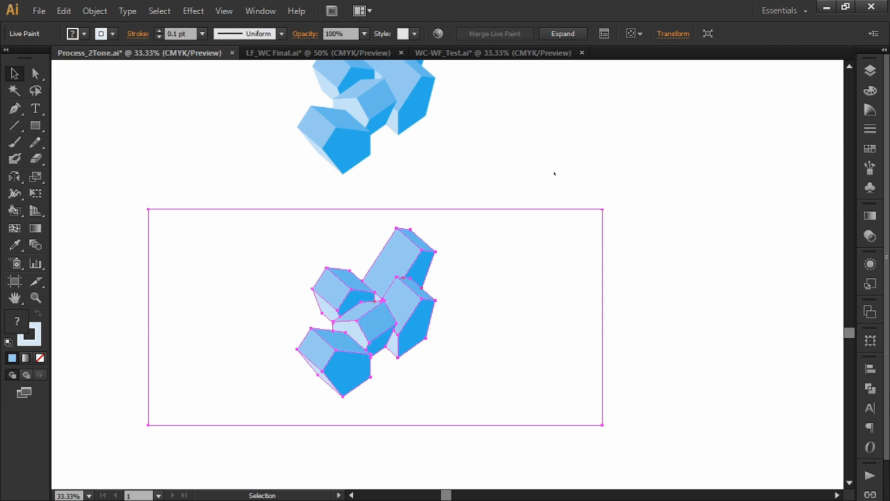
pyautogui.click(554, 173)
pyautogui.scroll(-1, 554, 174)
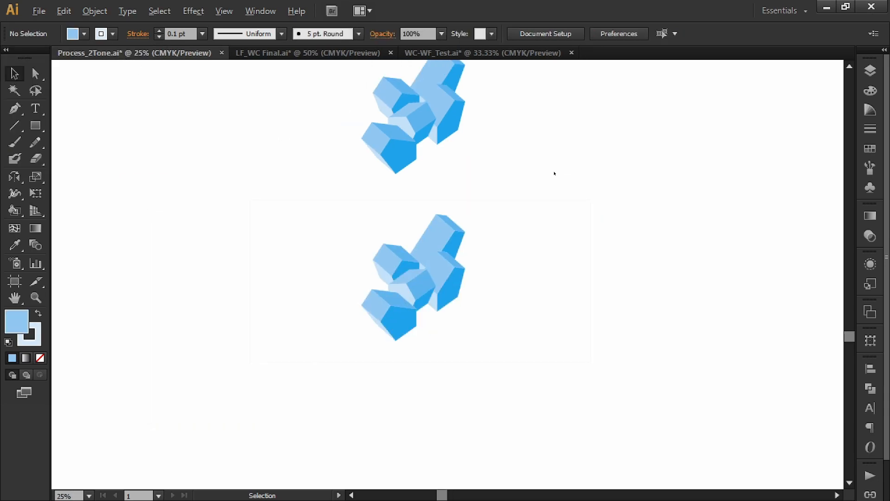
pyautogui.moveTo(575, 161)
pyautogui.mouseDown()
pyautogui.moveTo(571, 139)
pyautogui.moveTo(562, 140)
pyautogui.moveTo(570, 171)
pyautogui.mouseUp()
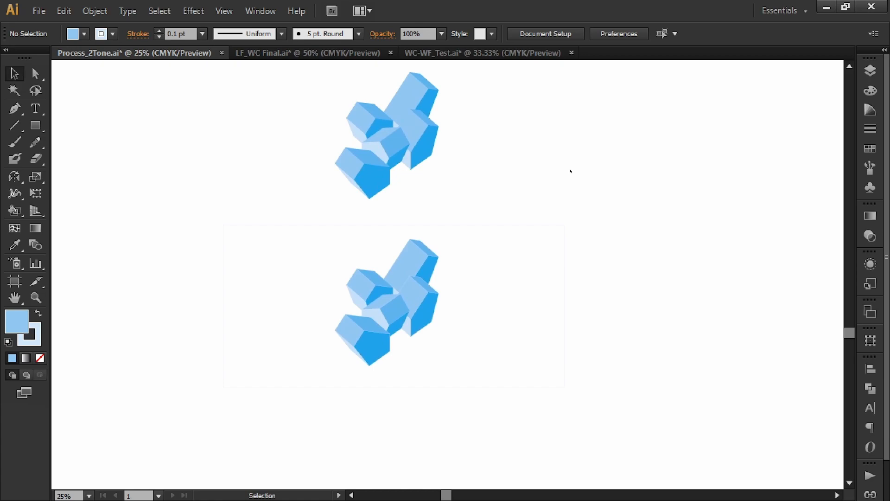
# Duplicate the lowest crystal drawing with the tinted outline directly below itself and select the duplicate.
pyautogui.scroll(2, 649, 232)
pyautogui.scroll(-1, 641, 239)
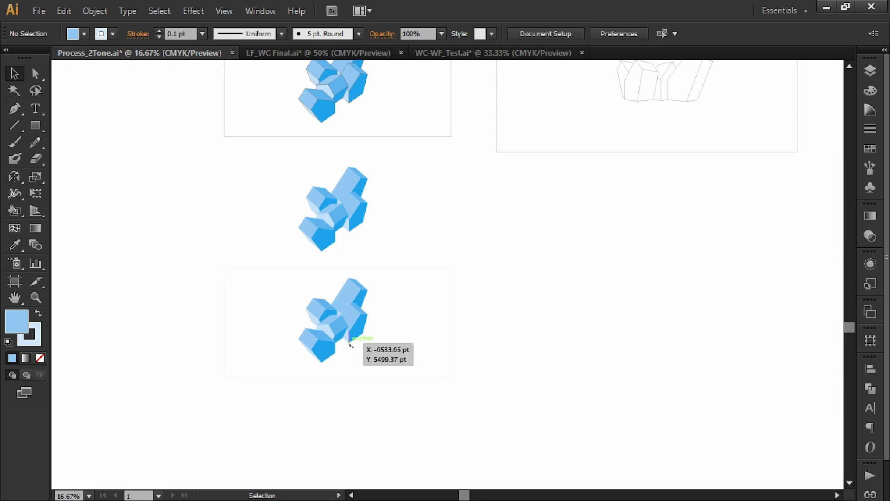
pyautogui.moveTo(353, 334); pyautogui.dragTo(356, 446)
pyautogui.click(430, 396)
pyautogui.click(365, 403)
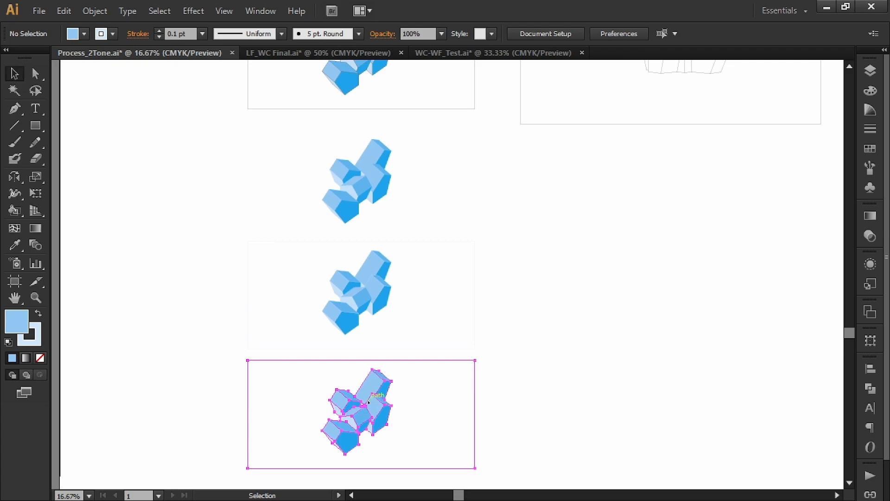
# Change the stroke colour of the new lowest crystal copy to white and deselect it.
pyautogui.keyDown('shift'); pyautogui.click(112, 33); pyautogui.keyUp('shift')
pyautogui.click(139, 61)
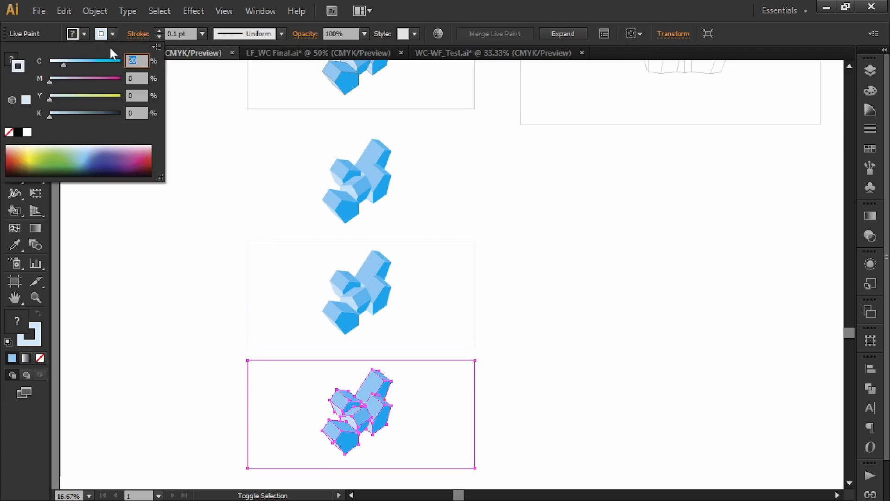
pyautogui.press('Escape')
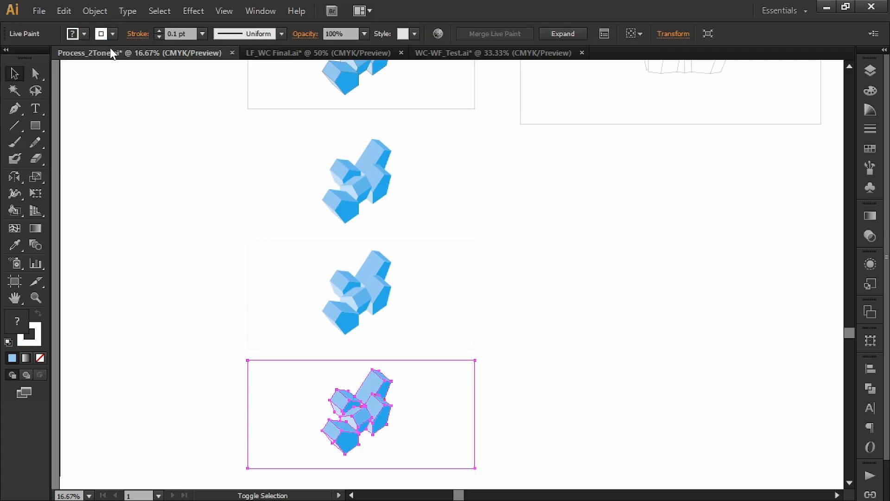
pyautogui.click(586, 390)
pyautogui.press('space')
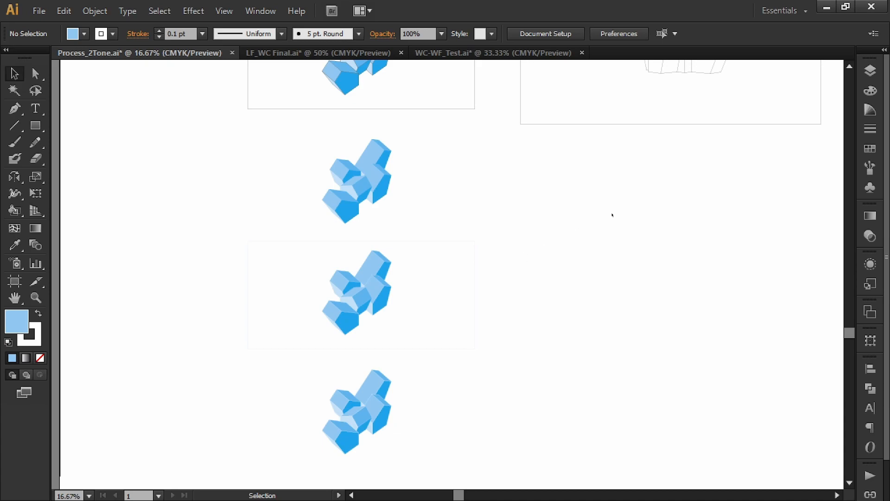
# Review the artwork and locate the uncoloured house line drawing beneath the row of blue swatches.
pyautogui.scroll(-1, 555, 193)
pyautogui.moveTo(709, 189)
pyautogui.mouseDown()
pyautogui.moveTo(576, 193)
pyautogui.moveTo(470, 248)
pyautogui.mouseUp()
pyautogui.moveTo(712, 79)
pyautogui.mouseDown()
pyautogui.moveTo(644, 185)
pyautogui.moveTo(556, 214)
pyautogui.mouseUp()
pyautogui.moveTo(622, 146); pyautogui.dragTo(623, 269)
pyautogui.click(562, 357)
pyautogui.moveTo(336, 235)
pyautogui.mouseDown()
pyautogui.moveTo(506, 287)
pyautogui.moveTo(508, 304)
pyautogui.mouseUp()
pyautogui.moveTo(424, 143); pyautogui.dragTo(290, 114)
pyautogui.moveTo(192, 119); pyautogui.dragTo(653, 250)
pyautogui.click(574, 290)
pyautogui.scroll(4, 685, 285)
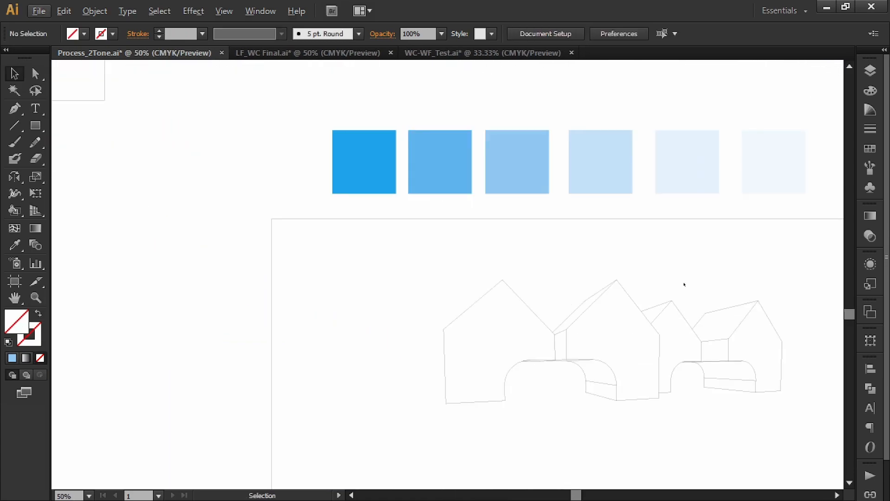
pyautogui.hscroll(3, 529, 258)
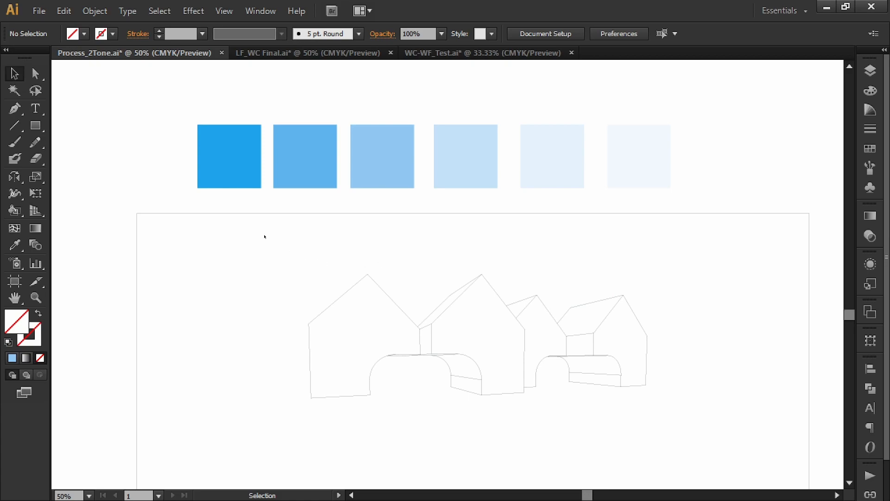
pyautogui.scroll(-1, 708, 277)
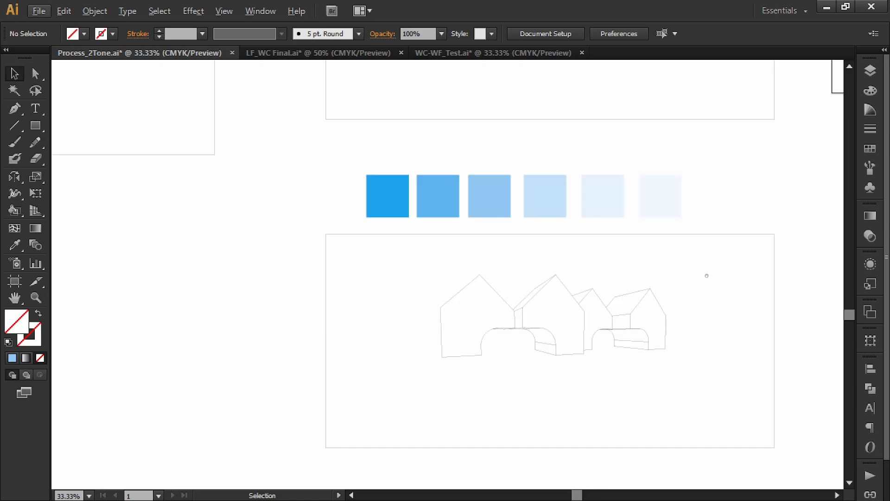
# Convert the house line drawing and its surrounding frame into a Live Paint group and deselect it.
pyautogui.moveTo(811, 433); pyautogui.dragTo(350, 248)
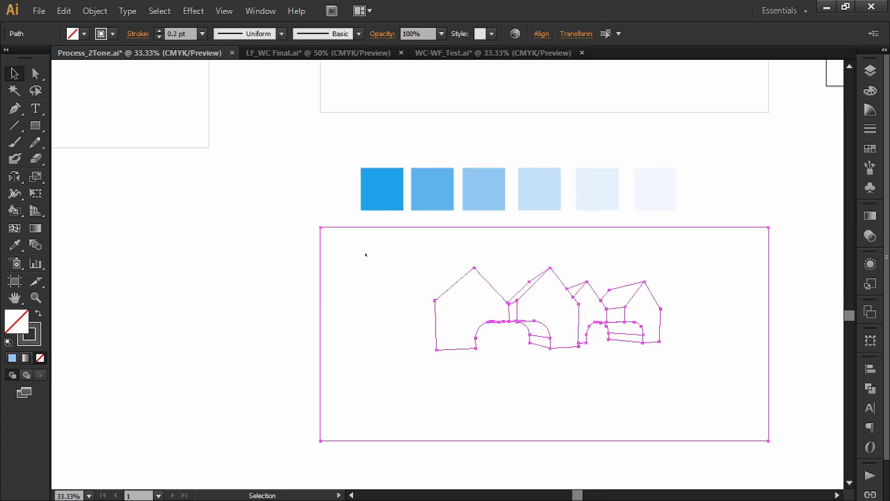
pyautogui.press('k')
pyautogui.click(395, 304)
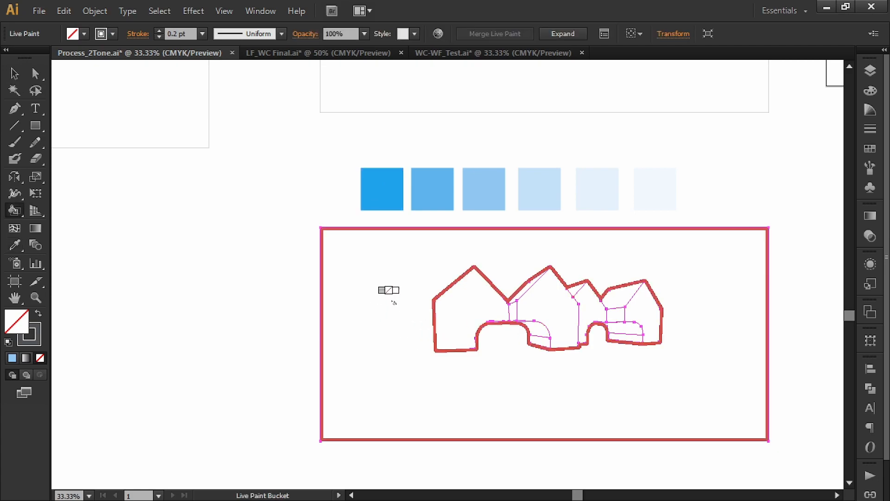
pyautogui.press('v')
pyautogui.click(275, 287)
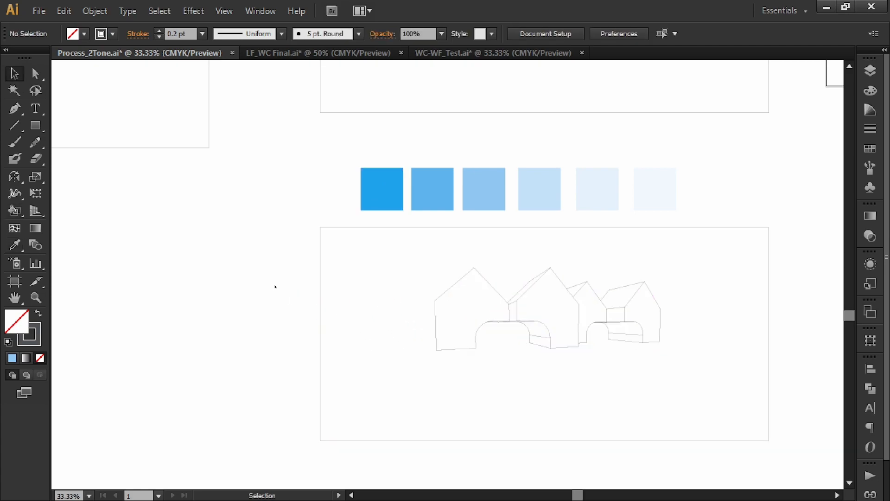
# Sample the darkest blue swatch and fill the four front gable faces of the houses with it.
pyautogui.press('i')
pyautogui.click(381, 189)
pyautogui.press('k')
pyautogui.click(464, 315)
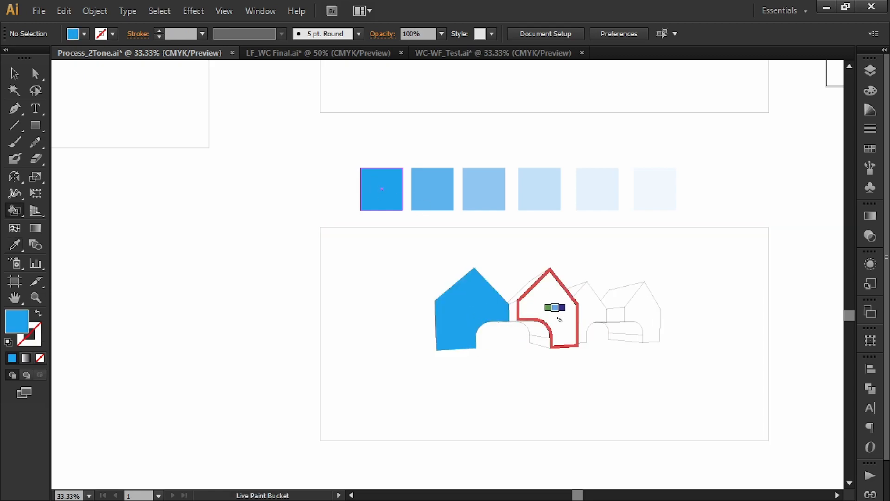
pyautogui.click(559, 320)
pyautogui.click(599, 326)
pyautogui.click(642, 317)
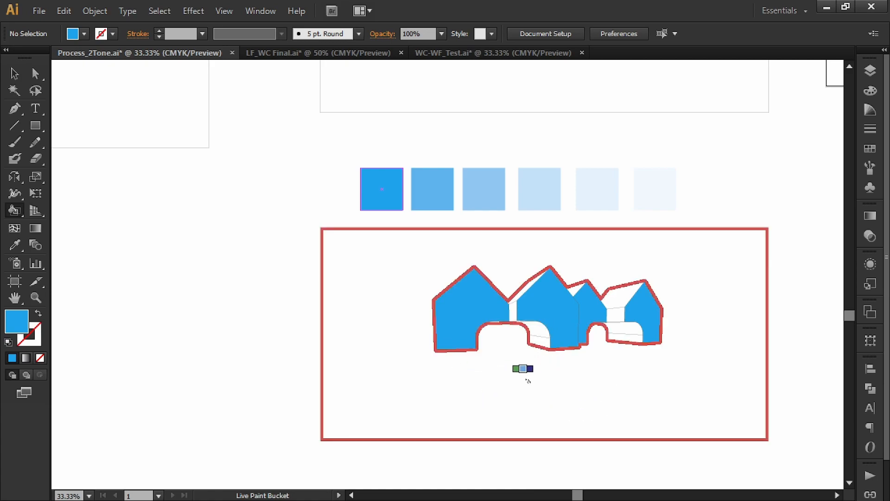
# Fill the inner surfaces of both arches, including the thin slivers along the arch tops, with the second-darkest blue swatch.
pyautogui.keyDown('alt'); pyautogui.click(424, 186); pyautogui.keyUp('alt')
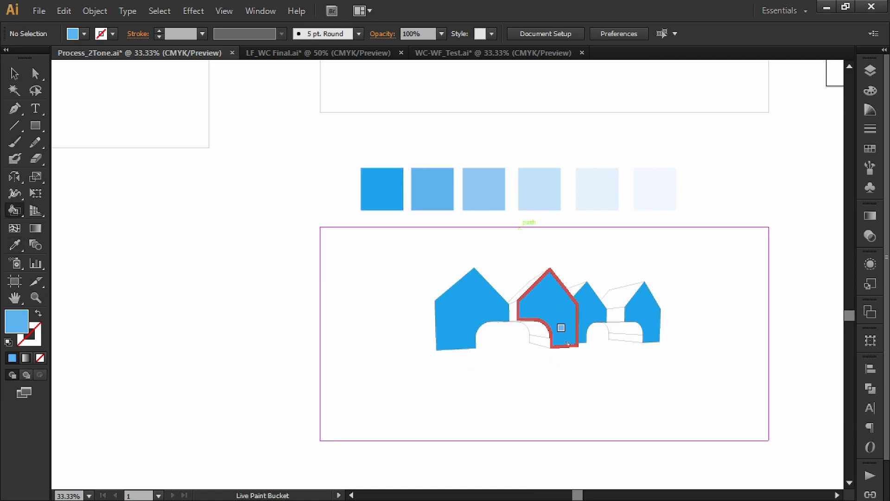
pyautogui.click(537, 333)
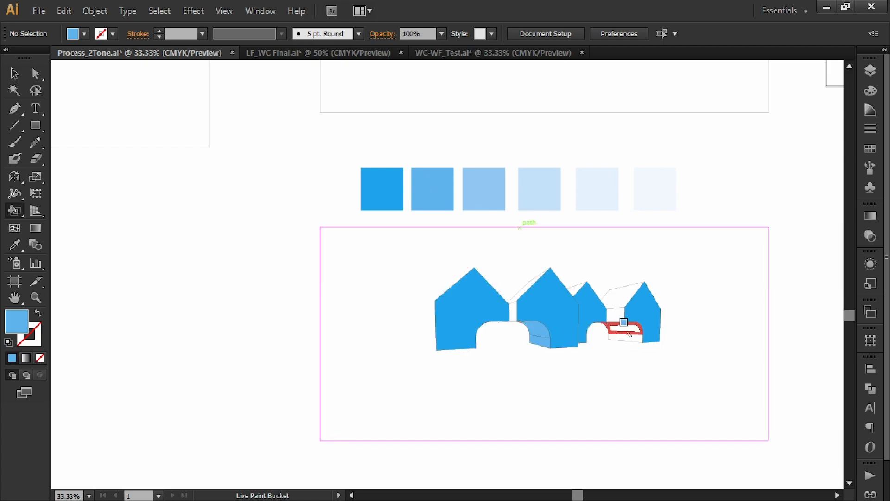
pyautogui.click(627, 336)
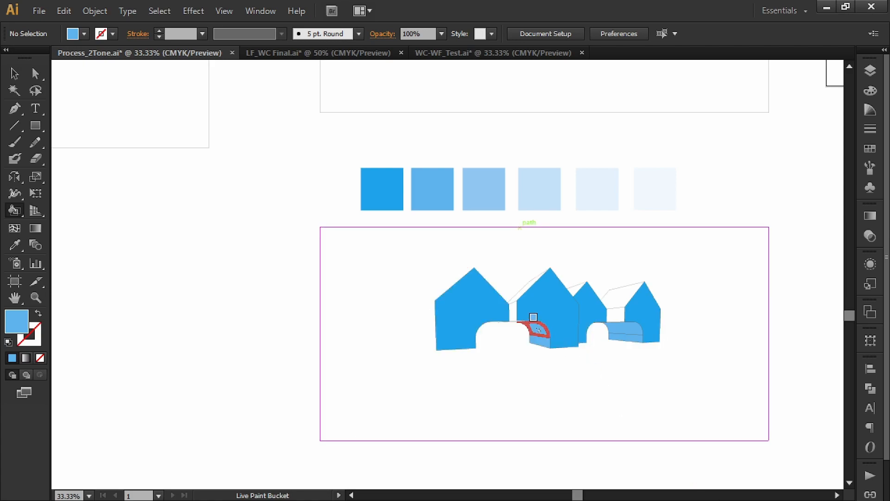
pyautogui.scroll(3, 536, 329)
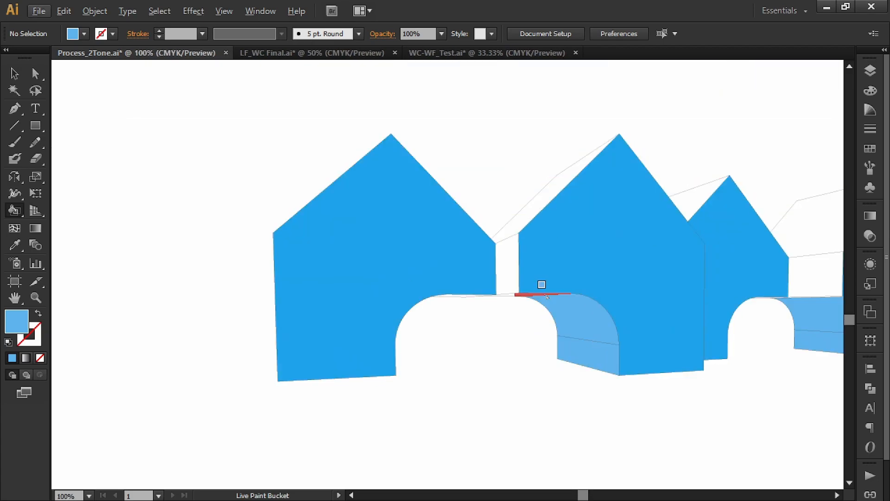
pyautogui.click(530, 295)
pyautogui.click(465, 295)
pyautogui.scroll(-4, 504, 350)
pyautogui.moveTo(577, 326); pyautogui.dragTo(536, 322)
pyautogui.scroll(1, 524, 366)
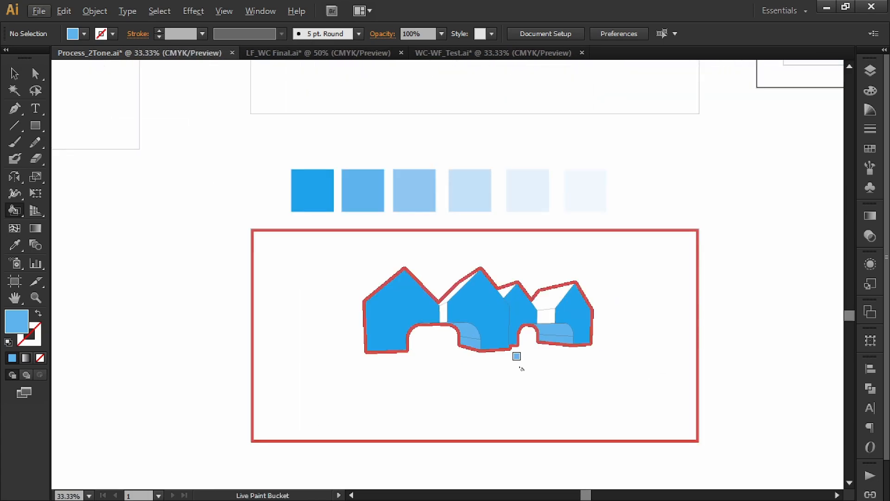
# Fill the two narrow side walls between the houses with the third blue swatch.
pyautogui.moveTo(473, 295); pyautogui.dragTo(515, 310)
pyautogui.keyDown('alt'); pyautogui.click(457, 200); pyautogui.keyUp('alt')
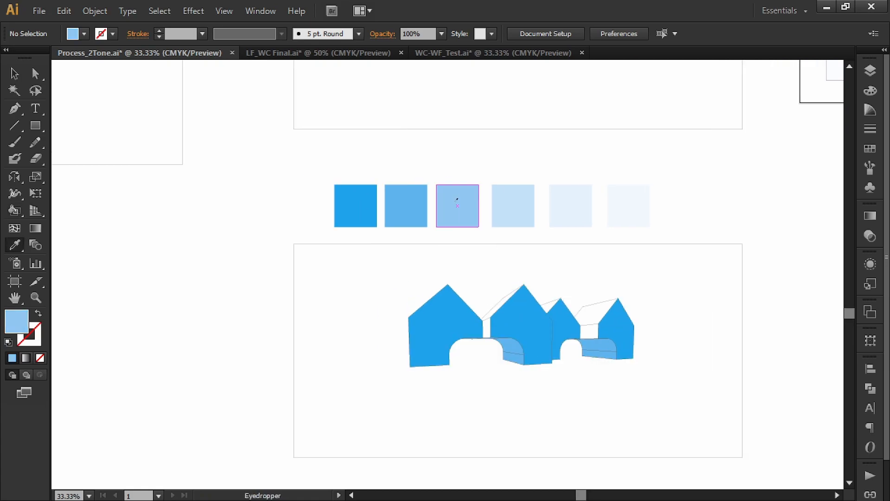
pyautogui.scroll(1, 493, 342)
pyautogui.click(481, 295)
pyautogui.click(685, 300)
pyautogui.scroll(-1, 704, 361)
pyautogui.moveTo(670, 268); pyautogui.dragTo(677, 310)
# Fill the three visible roof planes of the houses with the fourth, light blue swatch.
pyautogui.press('i')
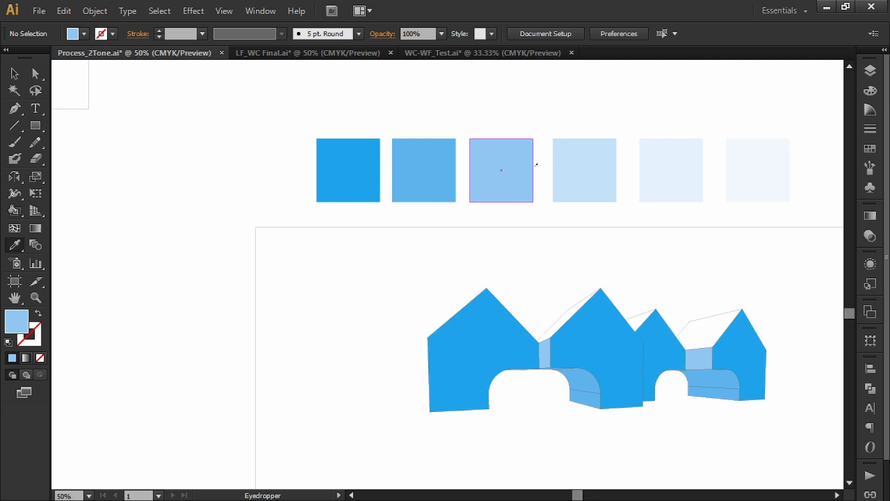
pyautogui.click(563, 159)
pyautogui.press('k')
pyautogui.click(736, 334)
pyautogui.click(700, 325)
pyautogui.hotkey('ctrl', 'z')
pyautogui.hotkey('ctrl', 'z')
pyautogui.click(697, 333)
pyautogui.click(637, 322)
pyautogui.click(559, 310)
pyautogui.press('v')
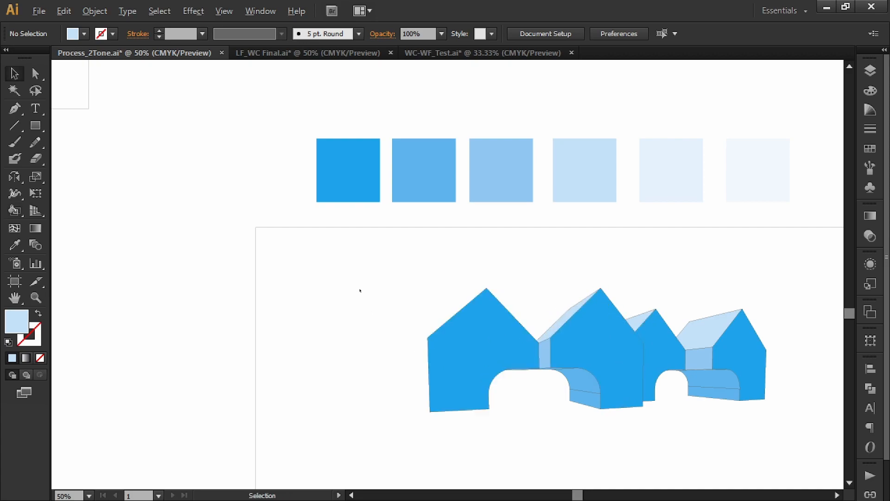
# Duplicate the coloured house drawing with its frame directly below the original.
pyautogui.scroll(-1, 360, 291)
pyautogui.moveTo(360, 291); pyautogui.dragTo(379, 289)
pyautogui.scroll(-1, 425, 320)
pyautogui.moveTo(486, 329); pyautogui.dragTo(456, 299)
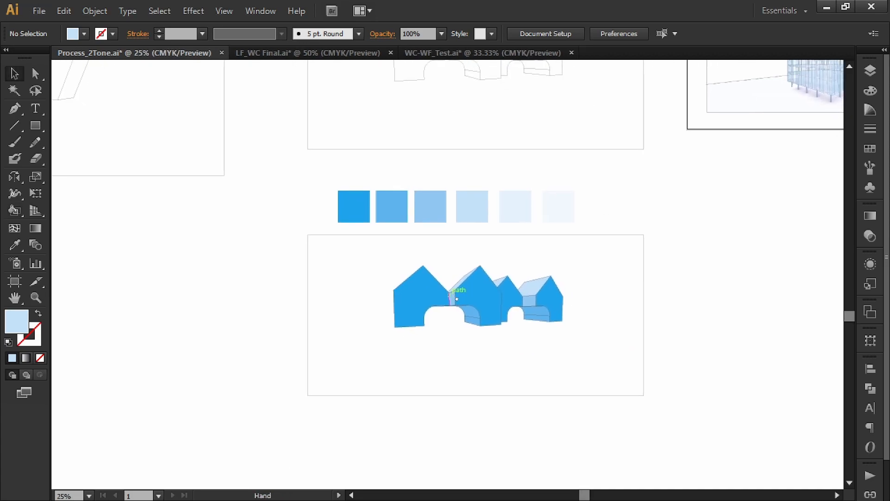
pyautogui.scroll(1, 505, 306)
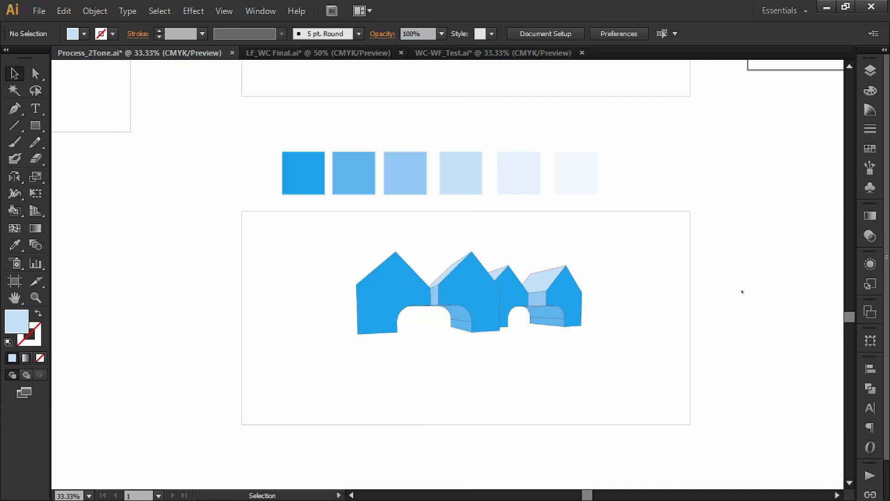
pyautogui.scroll(-1, 739, 280)
pyautogui.moveTo(734, 319); pyautogui.dragTo(727, 279)
pyautogui.moveTo(750, 369)
pyautogui.mouseDown()
pyautogui.moveTo(451, 240)
pyautogui.moveTo(366, 215)
pyautogui.mouseUp()
pyautogui.moveTo(536, 280)
pyautogui.mouseDown()
pyautogui.moveTo(561, 228)
pyautogui.moveTo(560, 414)
pyautogui.mouseUp()
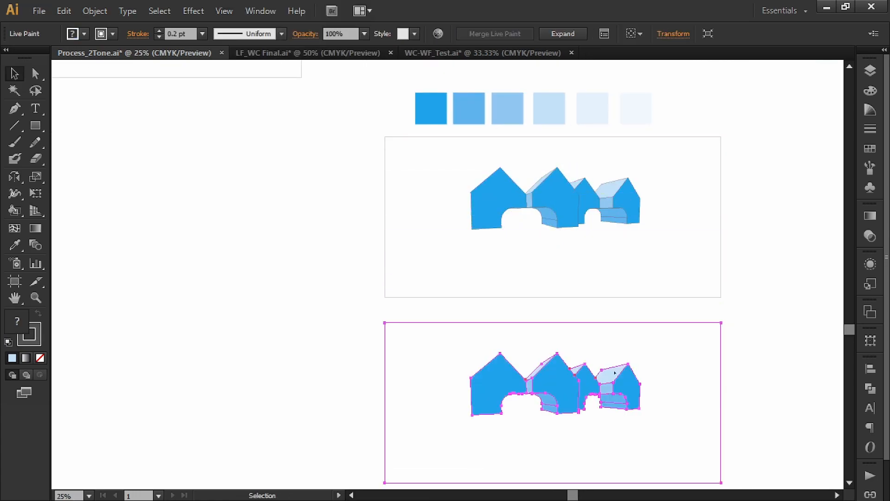
# Remove the stroke from the lower house copy and deselect it.
pyautogui.moveTo(509, 325); pyautogui.dragTo(520, 299)
pyautogui.keyDown('shift'); pyautogui.click(100, 34); pyautogui.keyUp('shift')
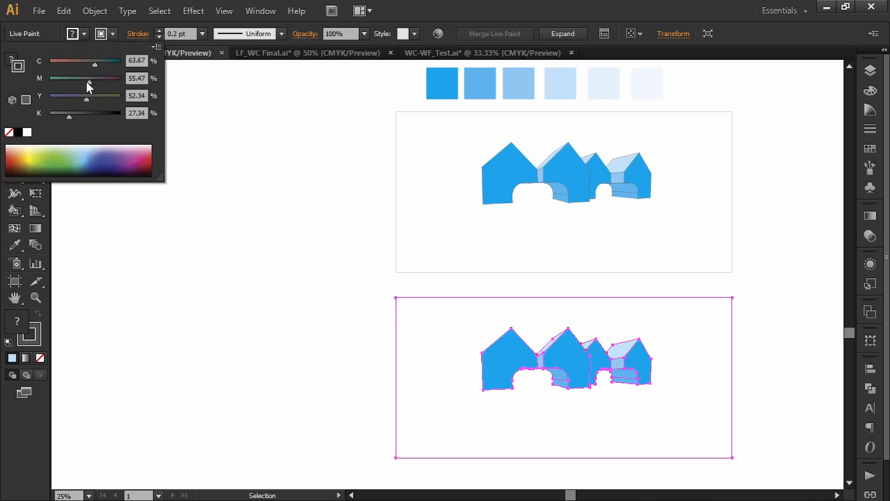
pyautogui.click(9, 133)
pyautogui.click(193, 249)
pyautogui.moveTo(246, 259); pyautogui.dragTo(196, 235)
pyautogui.moveTo(747, 315); pyautogui.dragTo(709, 276)
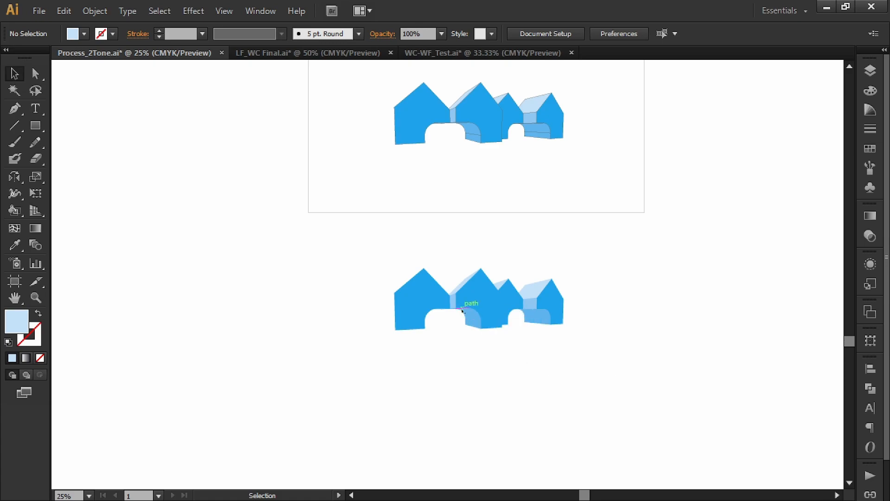
# Duplicate the outline-free house drawing directly below itself.
pyautogui.moveTo(608, 322); pyautogui.dragTo(599, 273)
pyautogui.moveTo(704, 233)
pyautogui.mouseDown()
pyautogui.moveTo(493, 306)
pyautogui.moveTo(372, 335)
pyautogui.mouseUp()
pyautogui.moveTo(509, 372); pyautogui.dragTo(506, 275)
pyautogui.moveTo(473, 163); pyautogui.dragTo(474, 342)
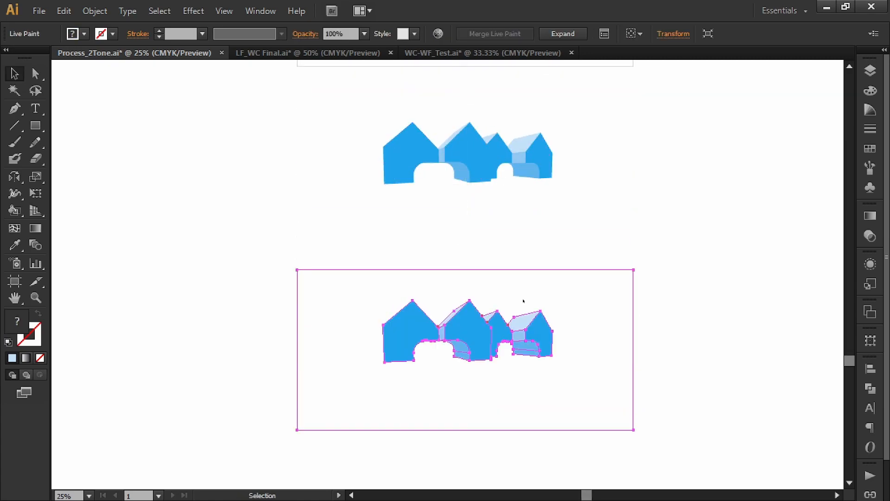
pyautogui.keyDown('shift'); pyautogui.click(112, 36); pyautogui.keyUp('shift')
pyautogui.click(166, 33)
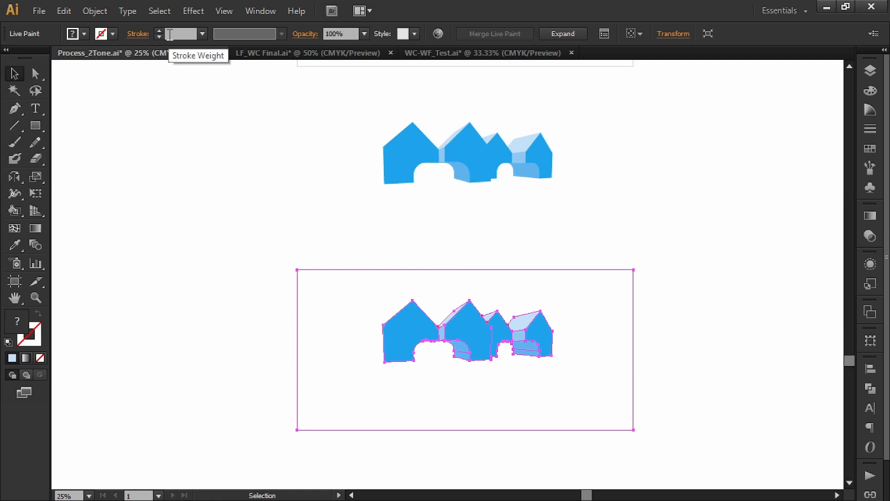
pyautogui.click(161, 32)
pyautogui.press('.')
pyautogui.press('Return')
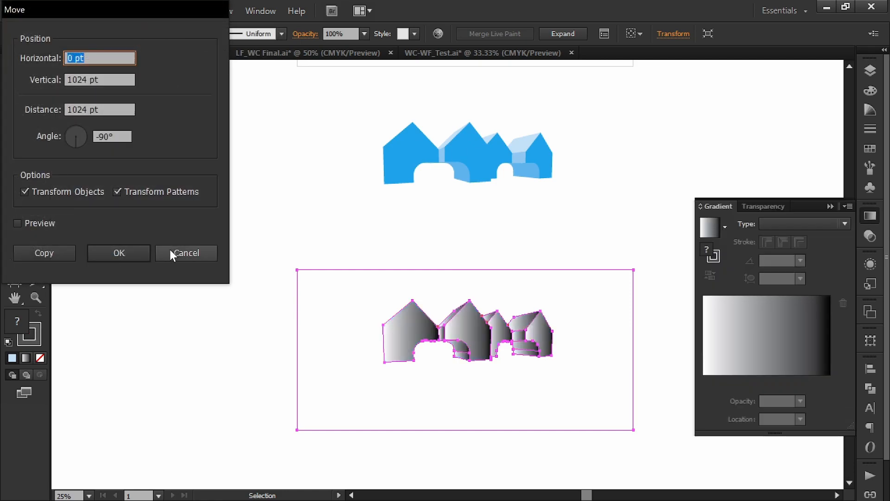
pyautogui.click(168, 254)
pyautogui.click(183, 33)
pyautogui.write('0.1')
pyautogui.press('Return')
pyautogui.keyDown('shift'); pyautogui.click(113, 34); pyautogui.keyUp('shift')
pyautogui.click(310, 203)
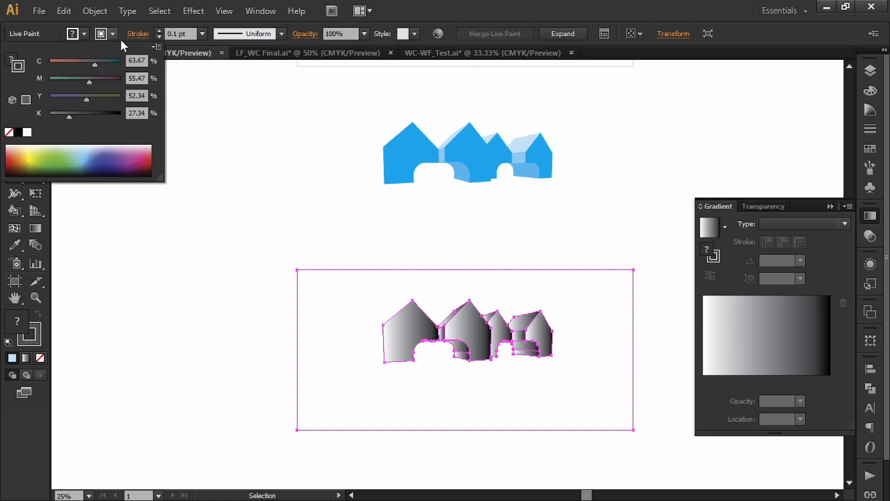
pyautogui.hotkey('ctrl', 'z')
pyautogui.hotkey('ctrl', 'z')
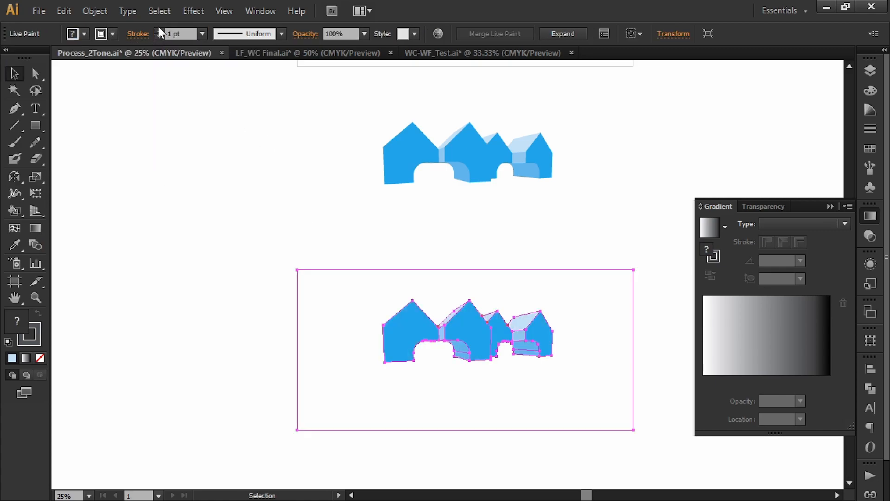
# Set the stroke weight of the lowest house copy to 0.1 pt.
pyautogui.click(176, 34)
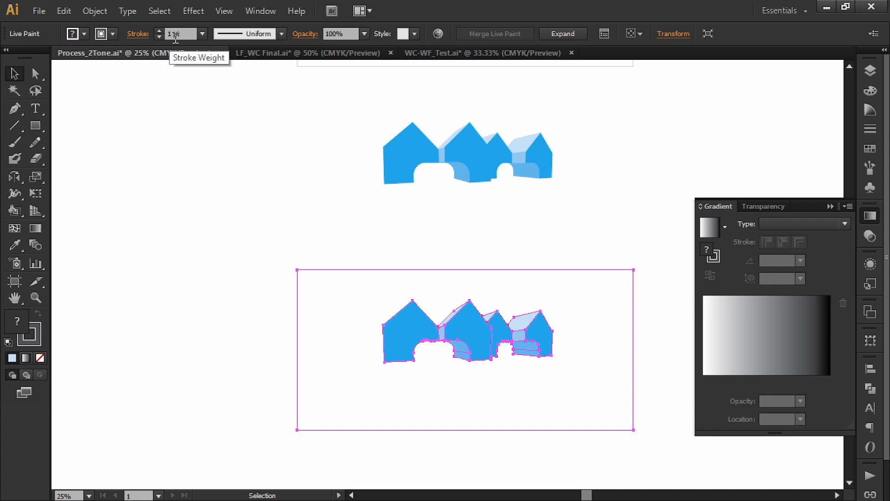
pyautogui.write('0.1')
pyautogui.press('Return')
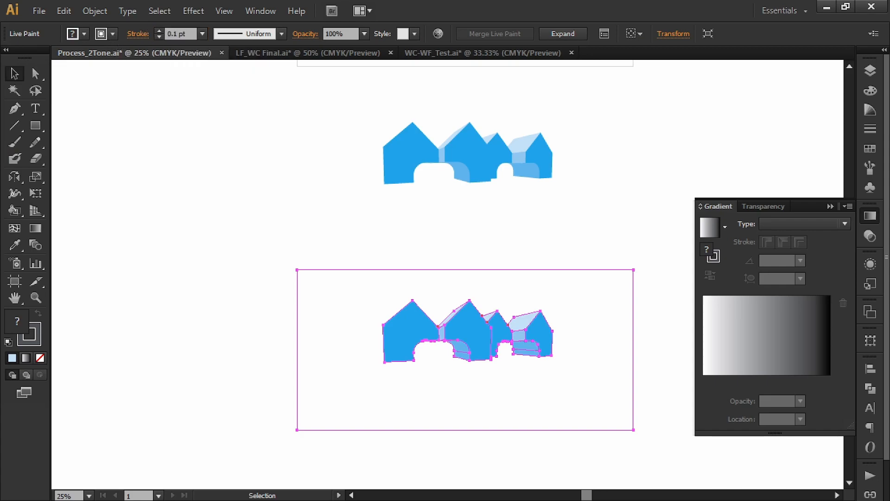
# Colour the lowest house copy's outline white tinted with 20% cyan and deselect it.
pyautogui.keyDown('shift'); pyautogui.click(111, 32); pyautogui.keyUp('shift')
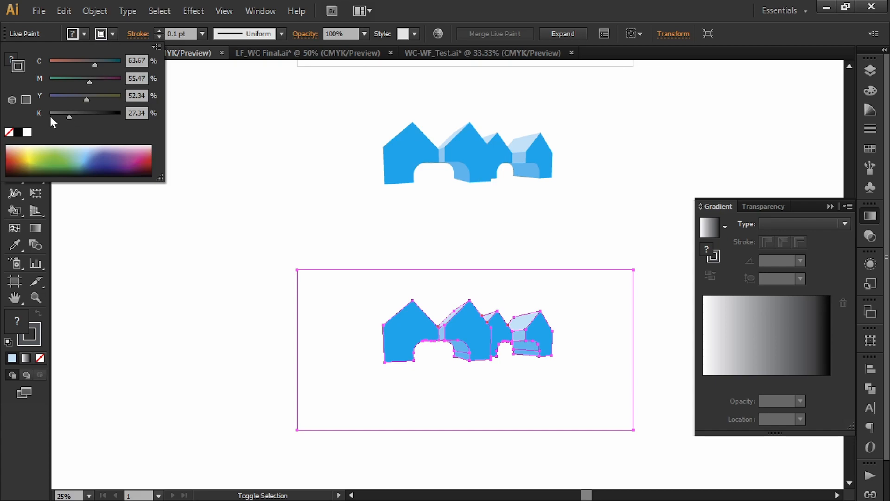
pyautogui.click(28, 133)
pyautogui.moveTo(140, 61); pyautogui.dragTo(106, 55)
pyautogui.write('10')
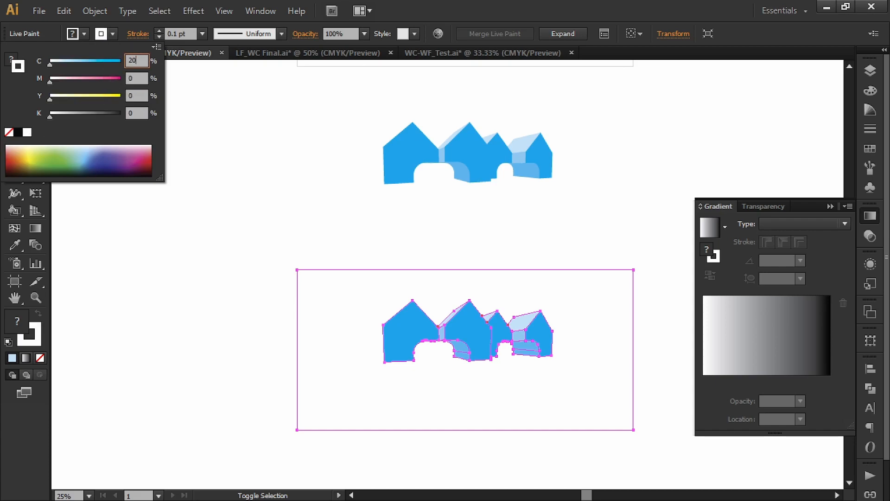
pyautogui.press('Return')
pyautogui.click(264, 173)
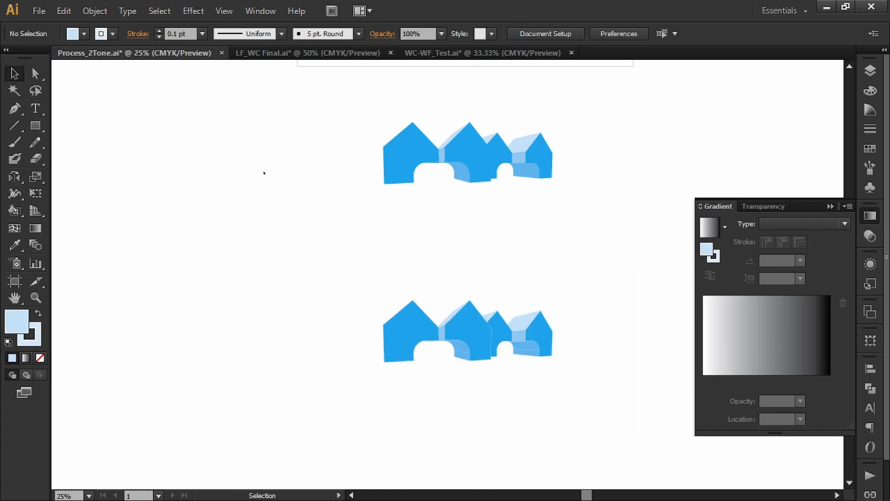
# Delete the dividing lines inside both arches of the lowest house copy and clear the selection.
pyautogui.press('a')
pyautogui.click(463, 351)
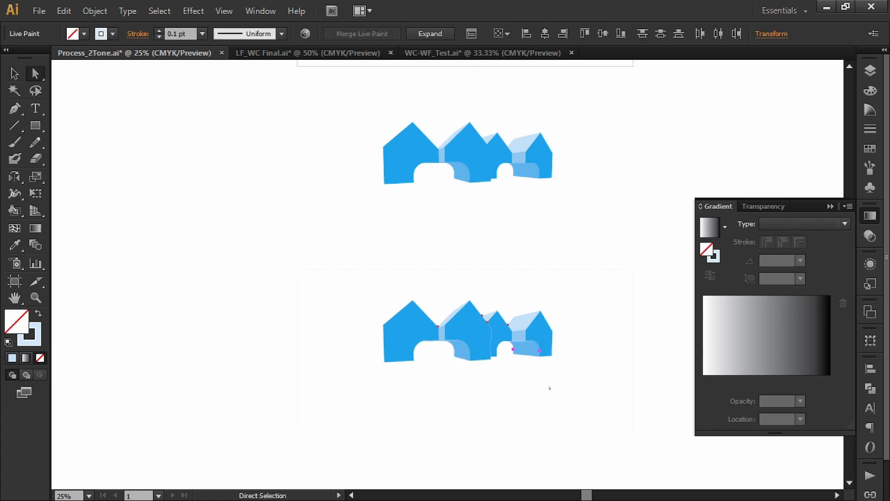
pyautogui.click(618, 214)
pyautogui.press('space')
pyautogui.press('v')
pyautogui.moveTo(646, 204)
pyautogui.mouseDown()
pyautogui.moveTo(582, 189)
pyautogui.moveTo(592, 190)
pyautogui.mouseUp()
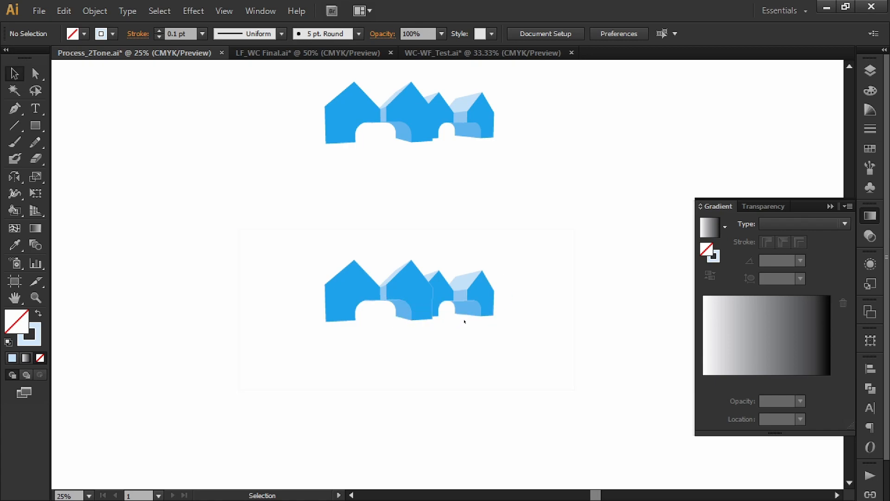
# Remove all fills from the original framed house drawing below the colour swatches and deselect it.
pyautogui.scroll(-1, 473, 274)
pyautogui.scroll(-1, 475, 278)
pyautogui.moveTo(477, 245); pyautogui.dragTo(475, 259)
pyautogui.moveTo(581, 221); pyautogui.dragTo(560, 394)
pyautogui.scroll(2, 385, 191)
pyautogui.moveTo(385, 190); pyautogui.dragTo(315, 253)
pyautogui.moveTo(595, 256); pyautogui.dragTo(448, 294)
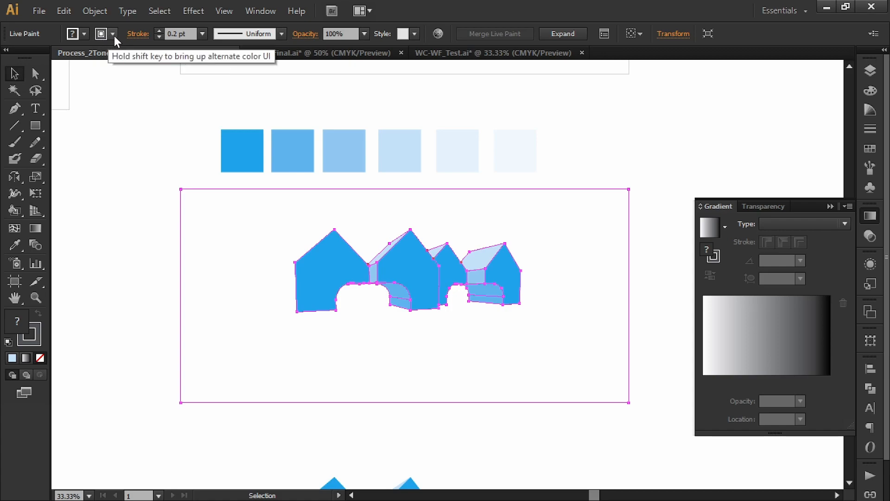
pyautogui.click(84, 31)
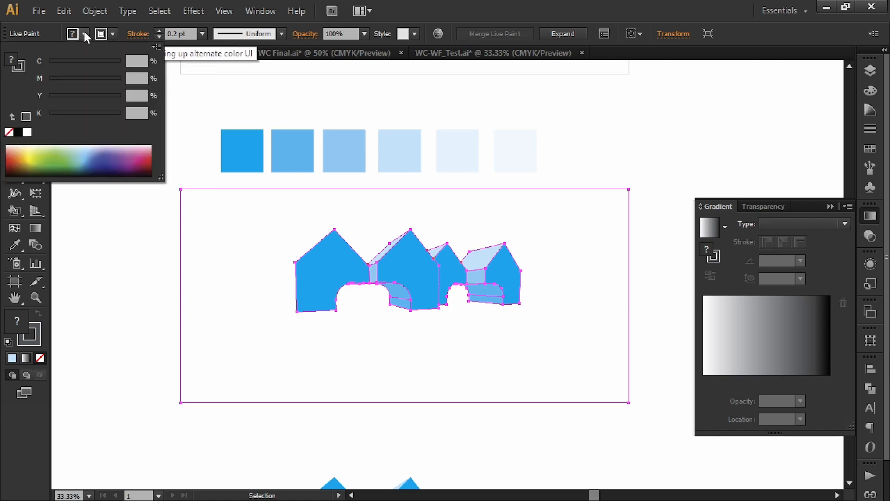
pyautogui.click(9, 133)
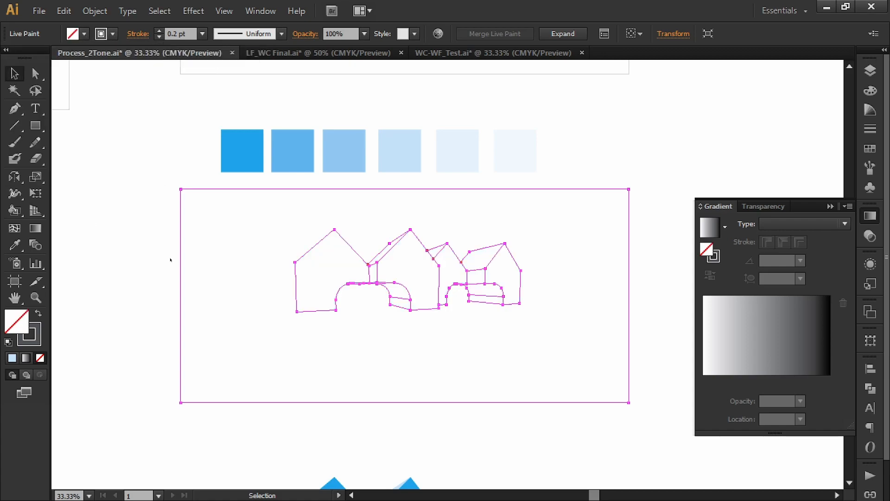
pyautogui.click(139, 237)
# Sample the darkest blue swatch and live-paint the first arch's inner faces, including the thin slivers along its top.
pyautogui.press('i')
pyautogui.click(248, 155)
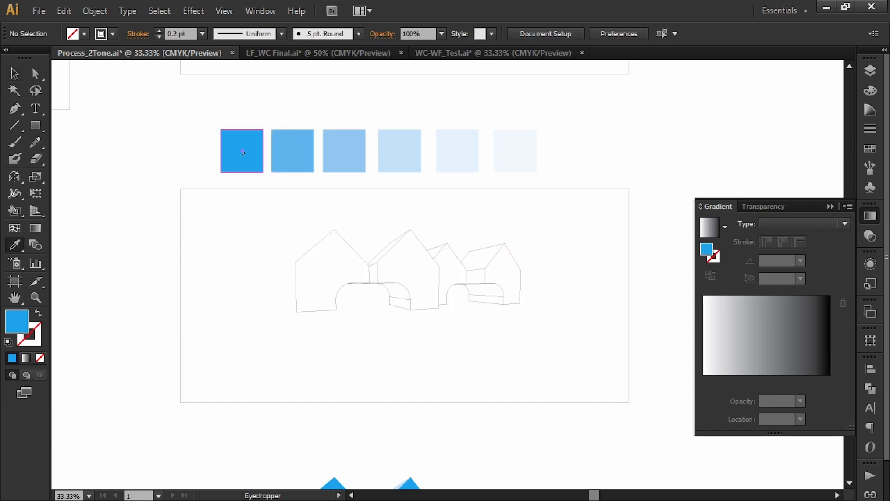
pyautogui.press('k')
pyautogui.moveTo(407, 301)
pyautogui.mouseDown()
pyautogui.moveTo(409, 291)
pyautogui.moveTo(361, 270)
pyautogui.mouseUp()
pyautogui.scroll(2, 394, 296)
pyautogui.scroll(2, 395, 292)
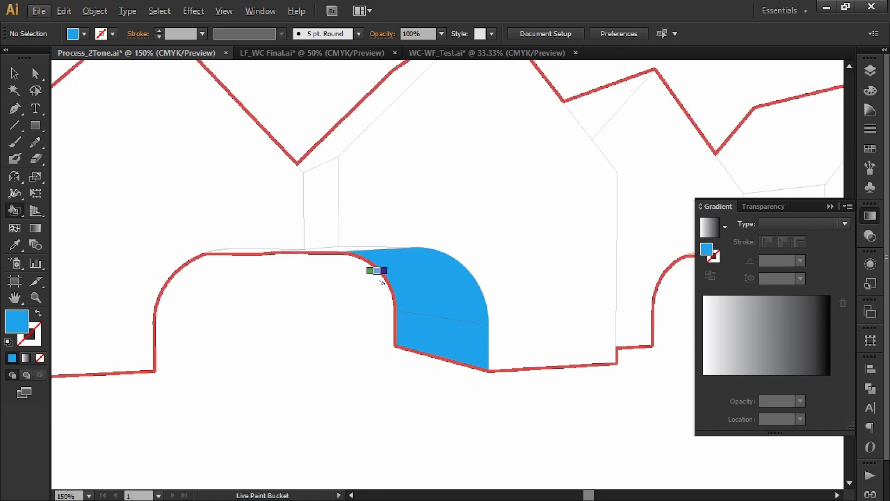
pyautogui.click(371, 249)
pyautogui.hotkey('ctrl', 'z')
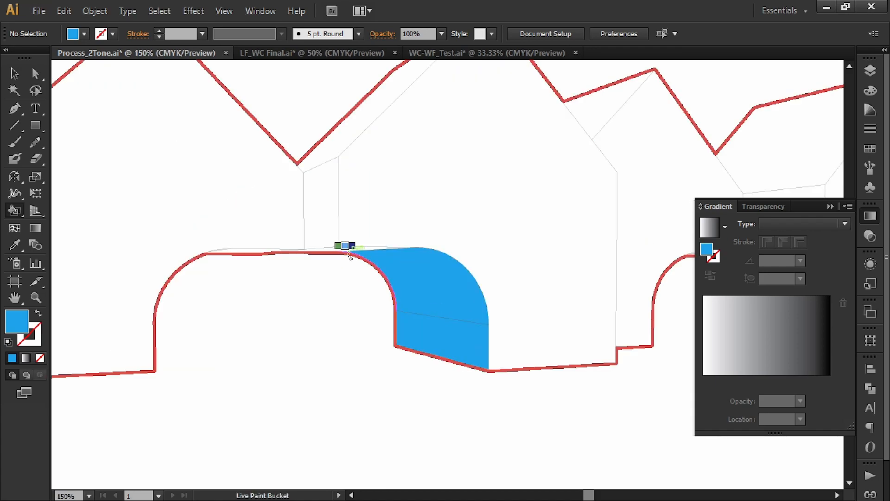
pyautogui.click(259, 256)
pyautogui.hotkey('ctrl', 'z')
pyautogui.click(258, 252)
# Fill the second arch's inner faces and the thin slivers above them with the darkest blue.
pyautogui.scroll(-1, 453, 298)
pyautogui.moveTo(453, 297)
pyautogui.mouseDown()
pyautogui.moveTo(161, 264)
pyautogui.moveTo(442, 279)
pyautogui.moveTo(427, 254)
pyautogui.mouseUp()
pyautogui.scroll(1, 395, 231)
pyautogui.scroll(2, 397, 230)
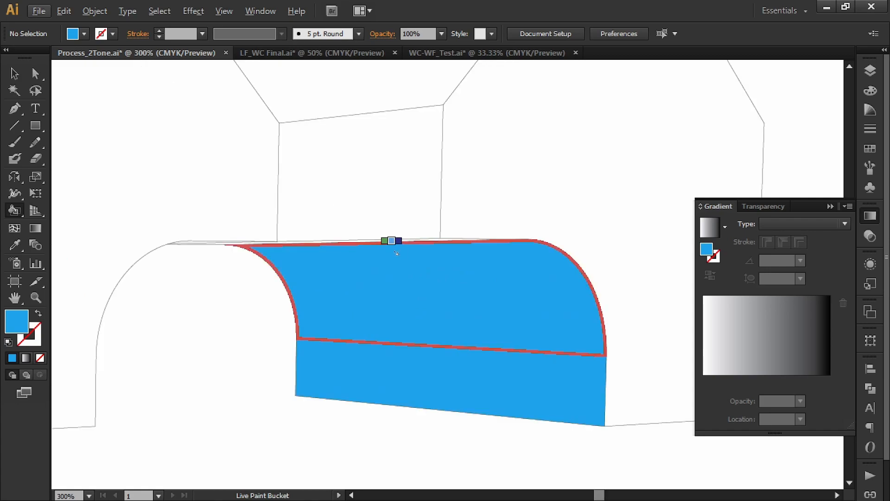
pyautogui.click(392, 240)
pyautogui.click(204, 243)
pyautogui.scroll(-1, 269, 289)
pyautogui.scroll(-5, 281, 284)
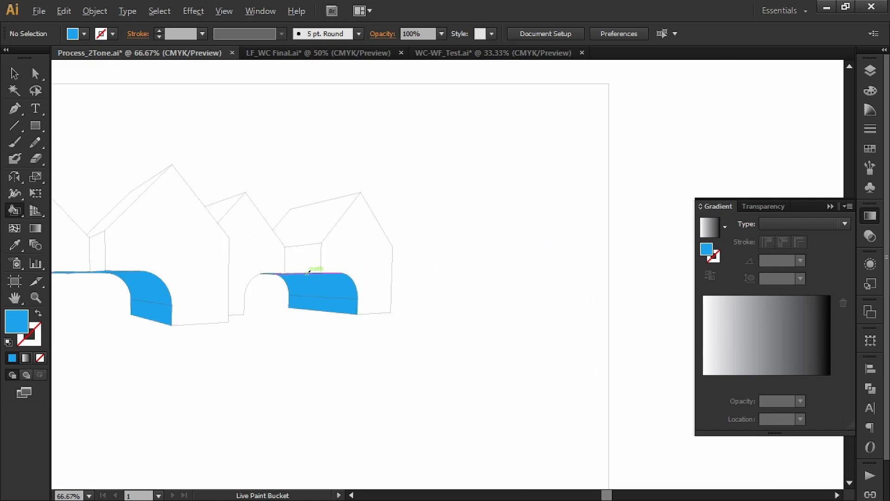
pyautogui.moveTo(374, 234)
pyautogui.mouseDown()
pyautogui.moveTo(466, 234)
pyautogui.moveTo(504, 260)
pyautogui.mouseUp()
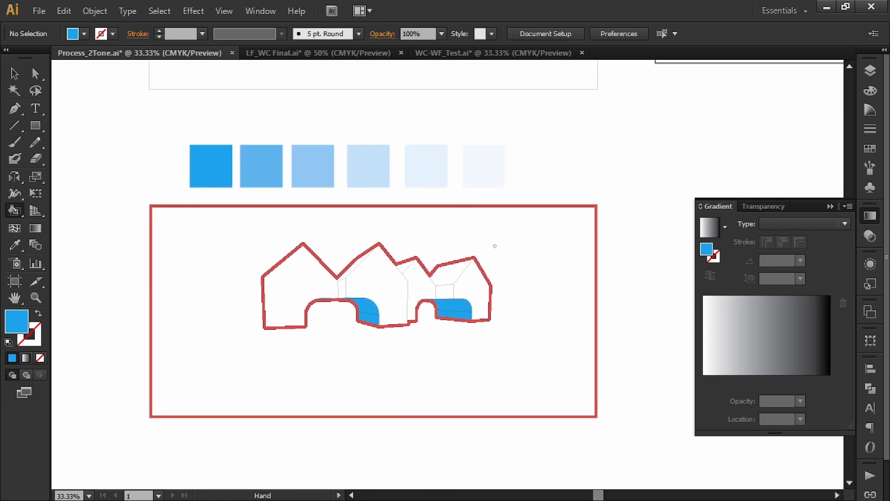
# Sample the second blue swatch and live-paint the four gabled house fronts with it.
pyautogui.press('i')
pyautogui.click(262, 168)
pyautogui.press('k')
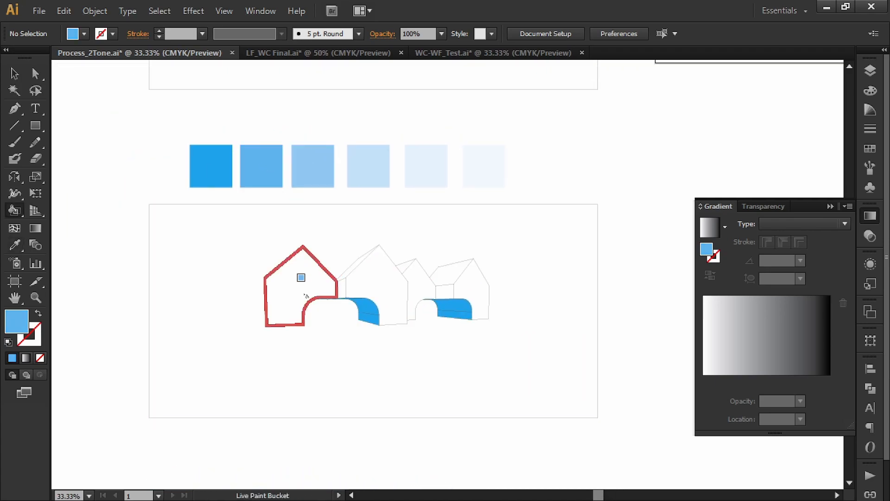
pyautogui.click(300, 283)
pyautogui.click(374, 280)
pyautogui.click(423, 286)
pyautogui.click(469, 294)
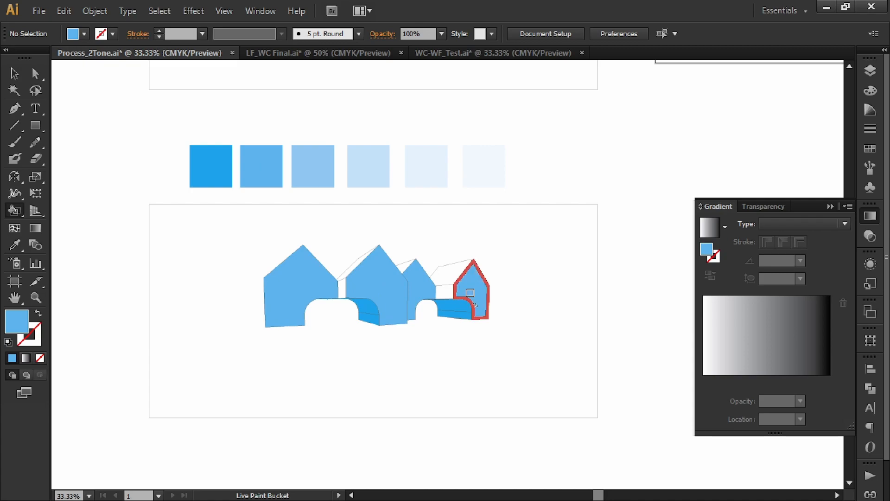
# Hide the side panels and fill the two recessed walls between the houses with the third swatch's blue.
pyautogui.press('Tab')
pyautogui.press('i')
pyautogui.click(272, 141)
pyautogui.press('k')
pyautogui.click(298, 264)
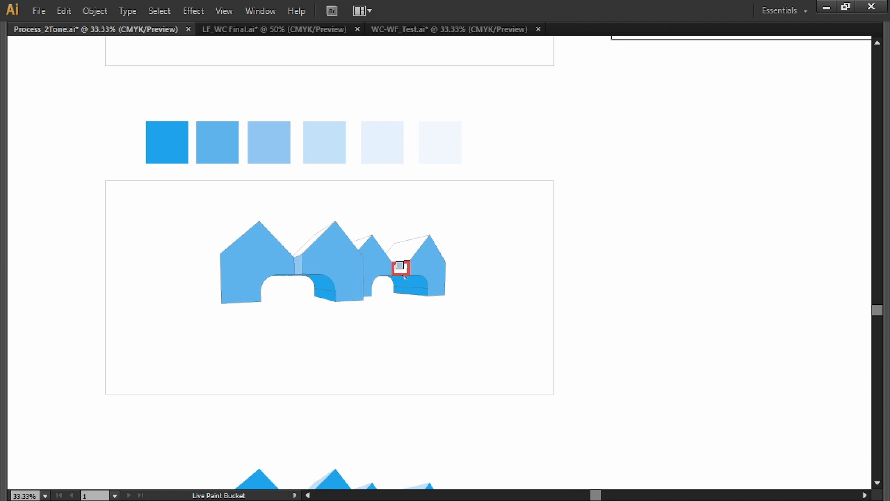
pyautogui.click(402, 272)
# Sample the fourth, pale blue swatch and live-paint the three visible roof planes with it.
pyautogui.press('i')
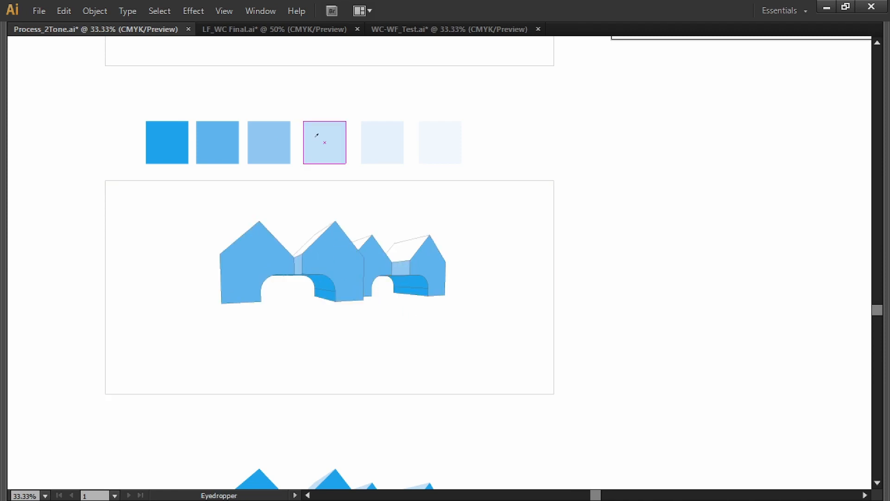
pyautogui.click(324, 140)
pyautogui.press('k')
pyautogui.click(408, 248)
pyautogui.click(364, 241)
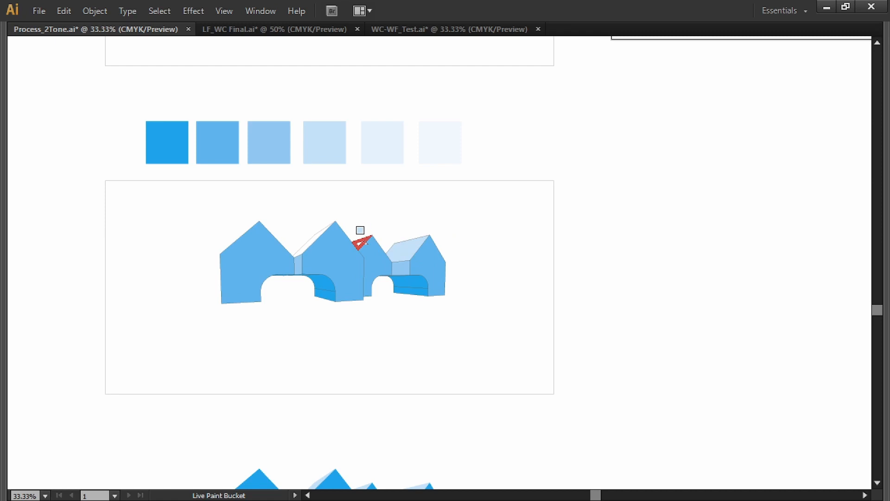
pyautogui.click(301, 240)
# Duplicate the recoloured house drawing with its frame to the right of the earlier outline-free copy.
pyautogui.press('v')
pyautogui.scroll(-2, 611, 310)
pyautogui.moveTo(611, 311); pyautogui.dragTo(317, 265)
pyautogui.moveTo(543, 283); pyautogui.dragTo(465, 253)
pyautogui.moveTo(320, 174); pyautogui.dragTo(556, 296)
pyautogui.click(578, 410)
pyautogui.scroll(1, 574, 399)
pyautogui.moveTo(574, 400); pyautogui.dragTo(587, 382)
pyautogui.click(566, 253)
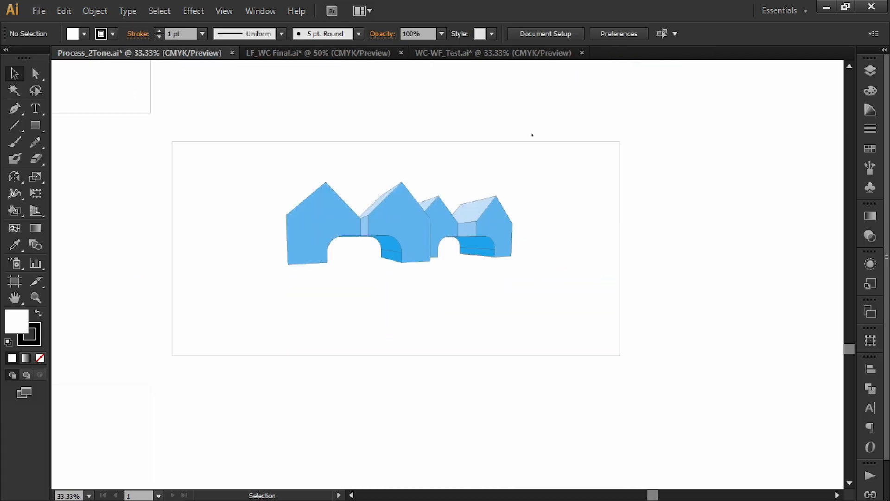
# Bring back the side panels, remove the stroke from the recoloured copy and deselect it.
pyautogui.moveTo(533, 134); pyautogui.dragTo(470, 184)
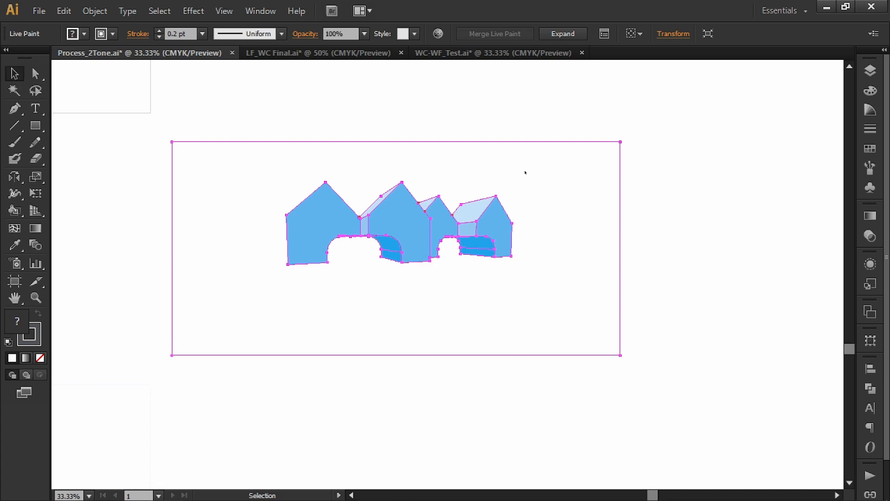
pyautogui.keyDown('shift'); pyautogui.click(112, 35); pyautogui.keyUp('shift')
pyautogui.click(9, 132)
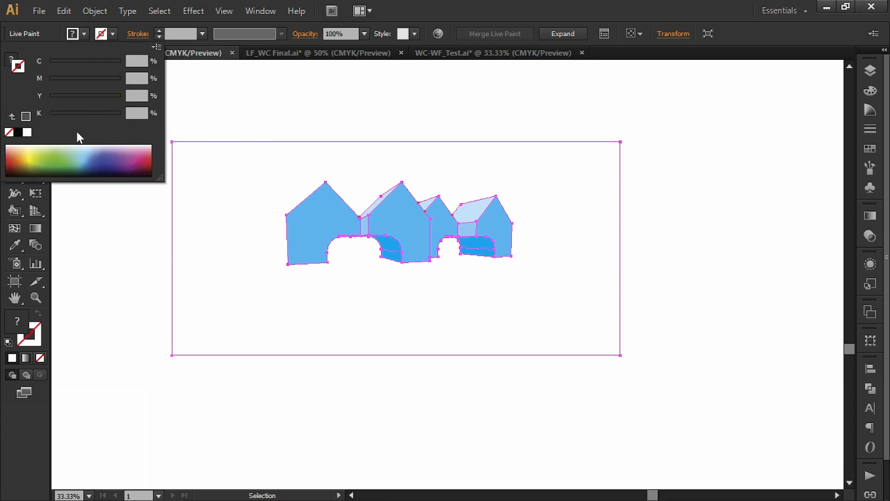
pyautogui.click(427, 125)
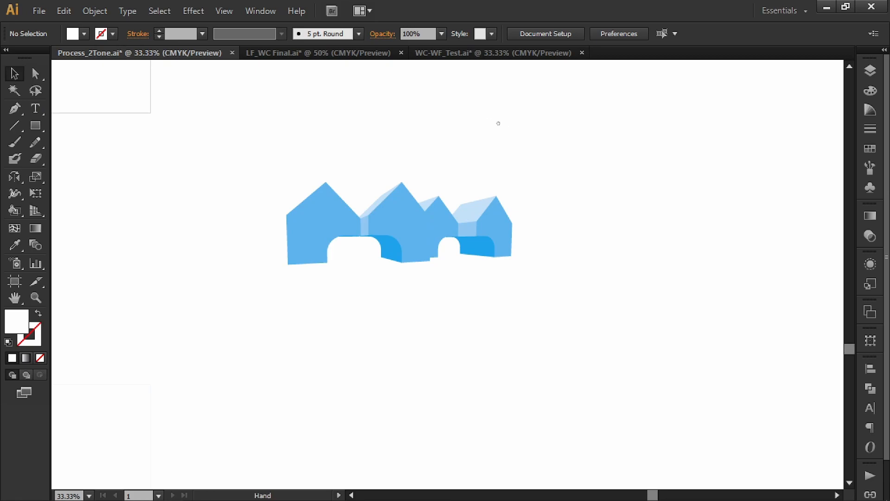
# Duplicate the outline-free recoloured house drawing directly below itself.
pyautogui.moveTo(499, 124); pyautogui.dragTo(518, 113)
pyautogui.scroll(-1, 435, 116)
pyautogui.moveTo(436, 116); pyautogui.dragTo(558, 128)
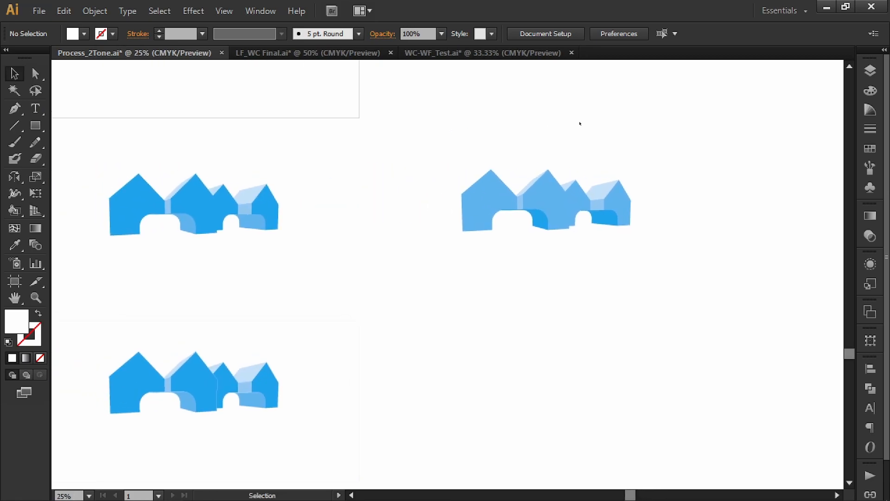
pyautogui.moveTo(544, 219)
pyautogui.keyDown('alt'); pyautogui.keyDown('shift'); pyautogui.mouseDown()
pyautogui.moveTo(547, 397)
pyautogui.moveTo(588, 354)
pyautogui.mouseUp(); pyautogui.keyUp('shift'); pyautogui.keyUp('alt')
# Give the lower recoloured copy a 0.1 pt outline in a pale blue-tinted white and deselect it.
pyautogui.click(177, 34)
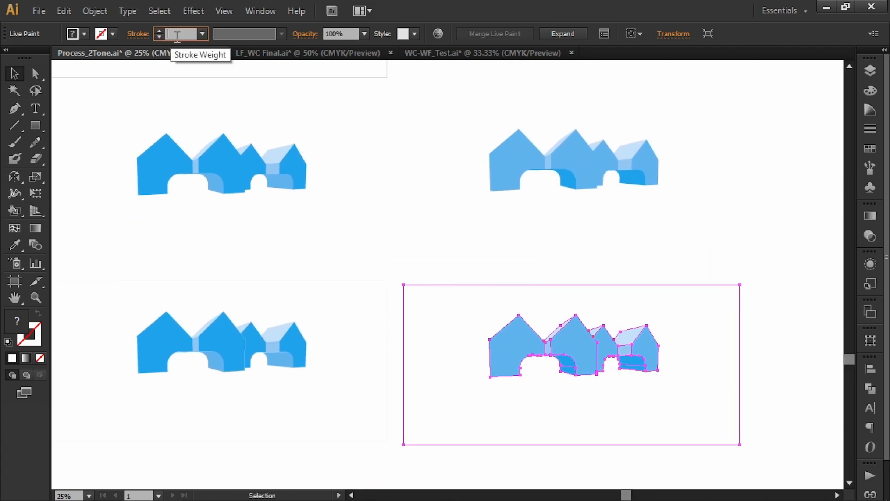
pyautogui.write('.1')
pyautogui.press('Return')
pyautogui.keyDown('shift'); pyautogui.click(111, 34); pyautogui.keyUp('shift')
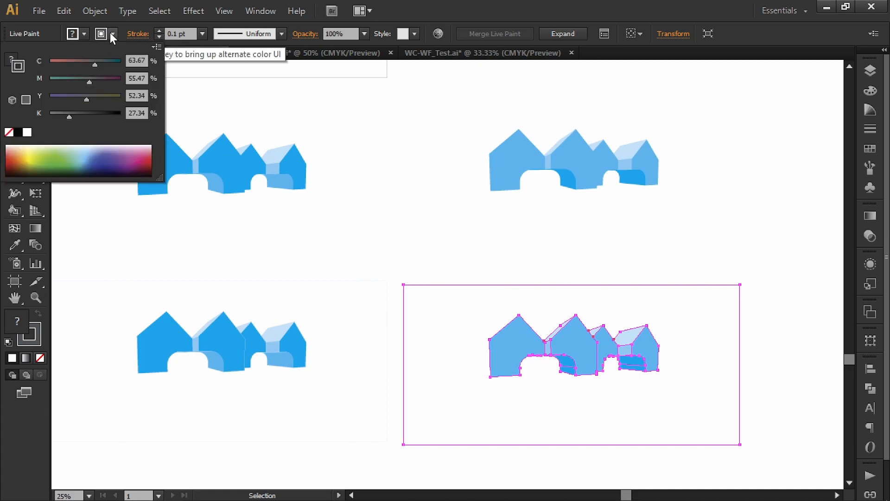
pyautogui.click(26, 133)
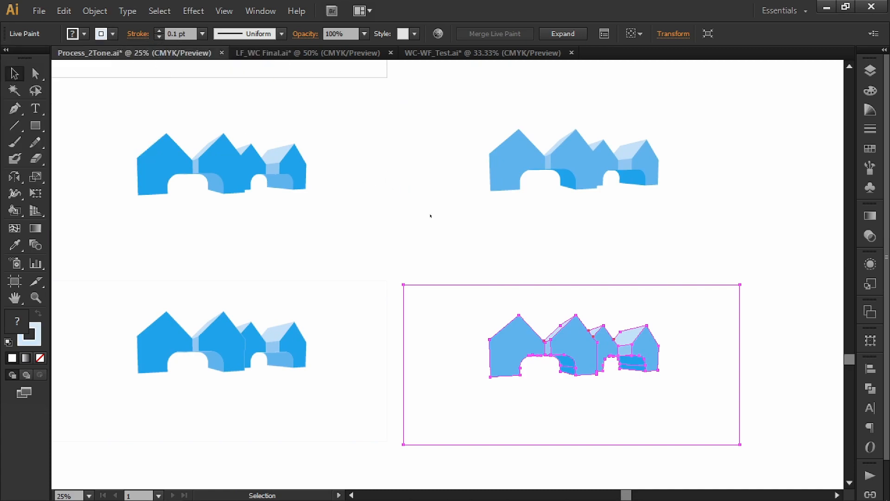
pyautogui.click(478, 237)
# Delete the dividing lines inside both arches of the lower recoloured copy and clear the selection.
pyautogui.moveTo(579, 241); pyautogui.dragTo(558, 193)
pyautogui.press('a')
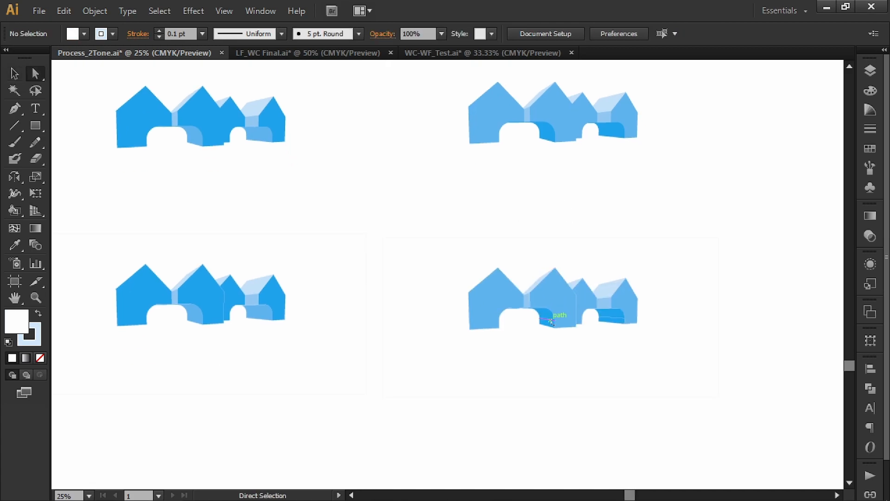
pyautogui.click(548, 319)
pyautogui.click(606, 319)
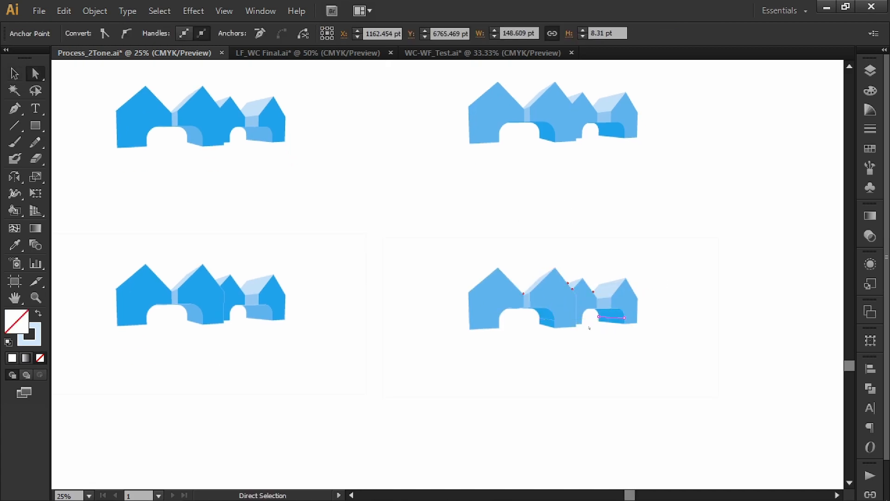
pyautogui.press('Delete')
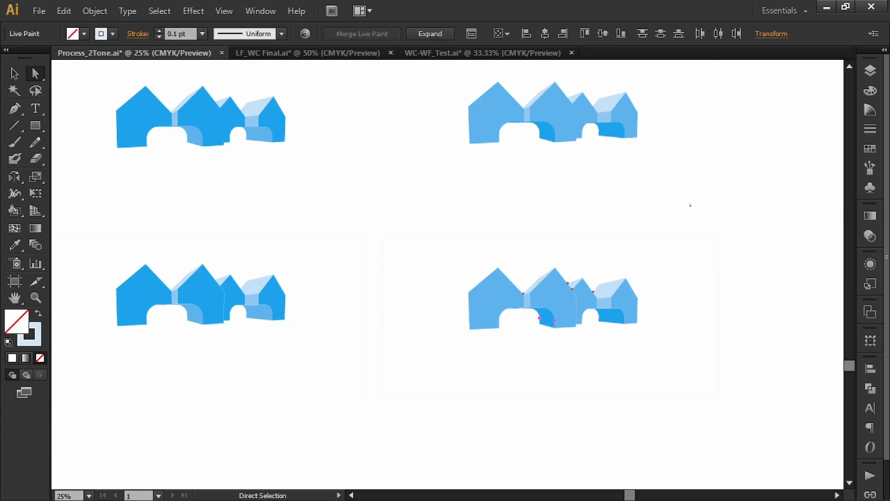
pyautogui.press('v')
pyautogui.click(748, 238)
# Compare the outline-free and thinly outlined house copies across the two blue colour schemes.
pyautogui.moveTo(793, 235); pyautogui.dragTo(733, 209)
pyautogui.moveTo(714, 179); pyautogui.dragTo(737, 205)
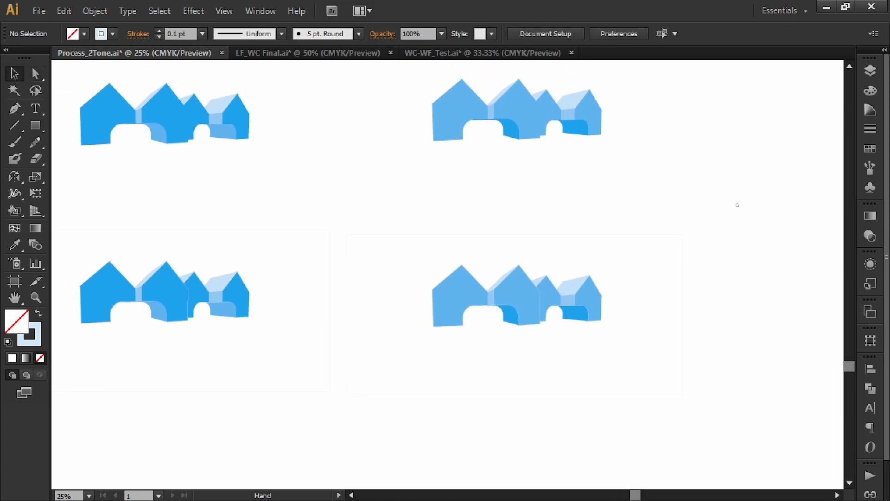
pyautogui.moveTo(684, 174); pyautogui.dragTo(734, 195)
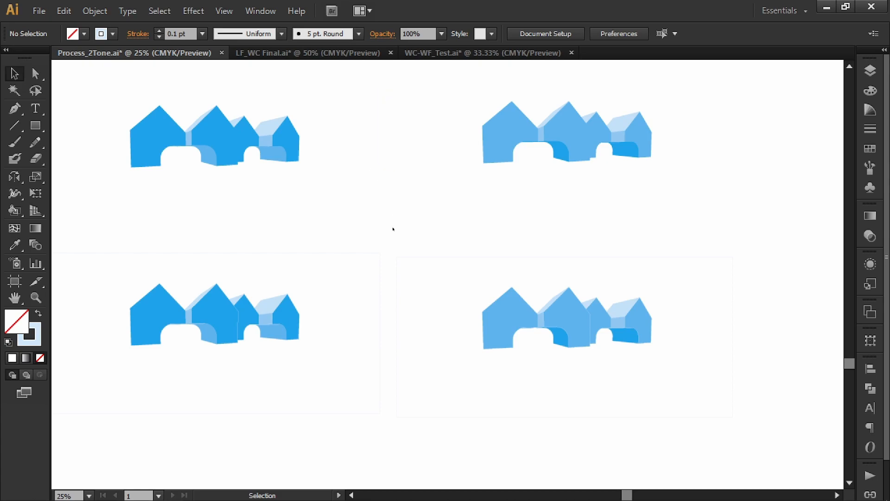
pyautogui.hscroll(-5, 484, 215)
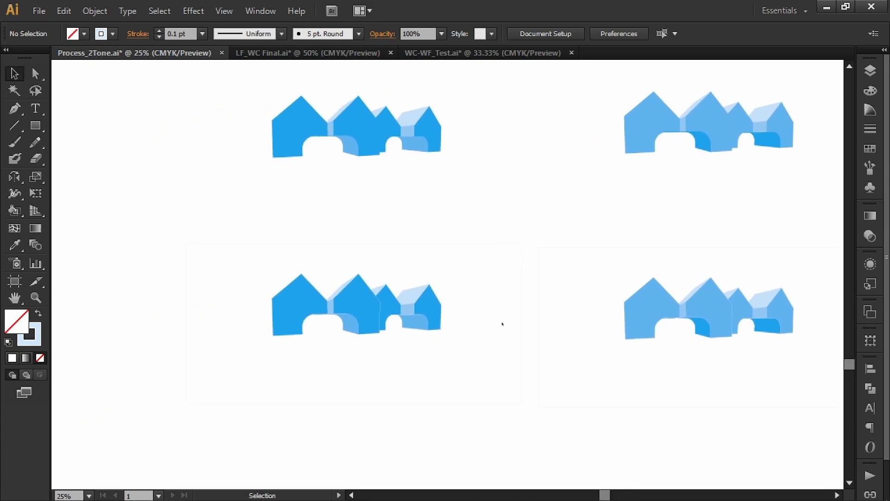
pyautogui.hscroll(5, 657, 259)
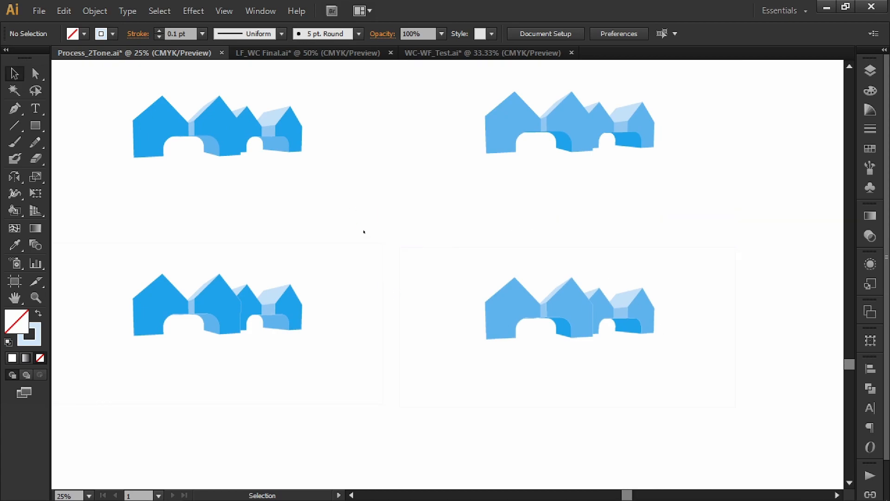
pyautogui.scroll(-3, 563, 230)
pyautogui.hscroll(-3, 563, 230)
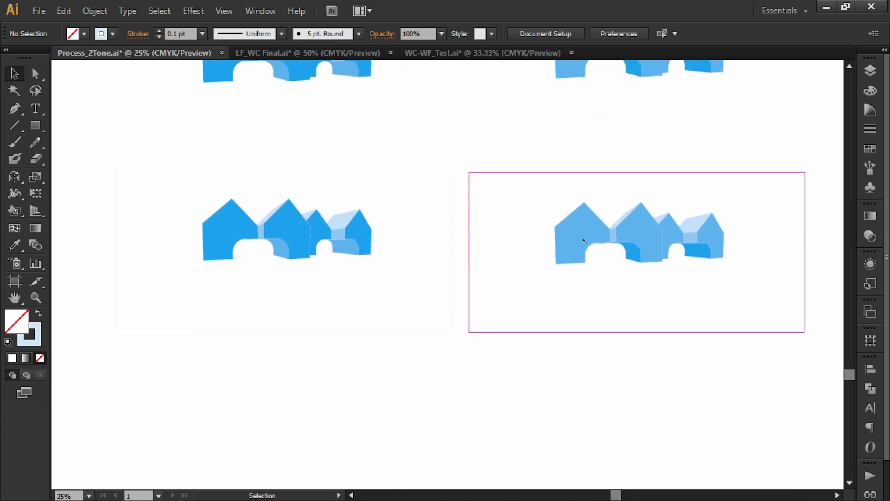
# Duplicate both thinly outlined house drawings together directly below themselves and clear the selection.
pyautogui.click(582, 239)
pyautogui.keyDown('shift'); pyautogui.click(357, 237); pyautogui.keyUp('shift')
pyautogui.moveTo(370, 317); pyautogui.dragTo(404, 230)
pyautogui.moveTo(355, 156); pyautogui.dragTo(354, 368)
pyautogui.click(392, 263)
pyautogui.moveTo(389, 319); pyautogui.dragTo(405, 308)
# Open the Texturizer effect for the darker blue bottom house copy and set its preview zoom to 25%.
pyautogui.click(356, 335)
pyautogui.click(200, 9)
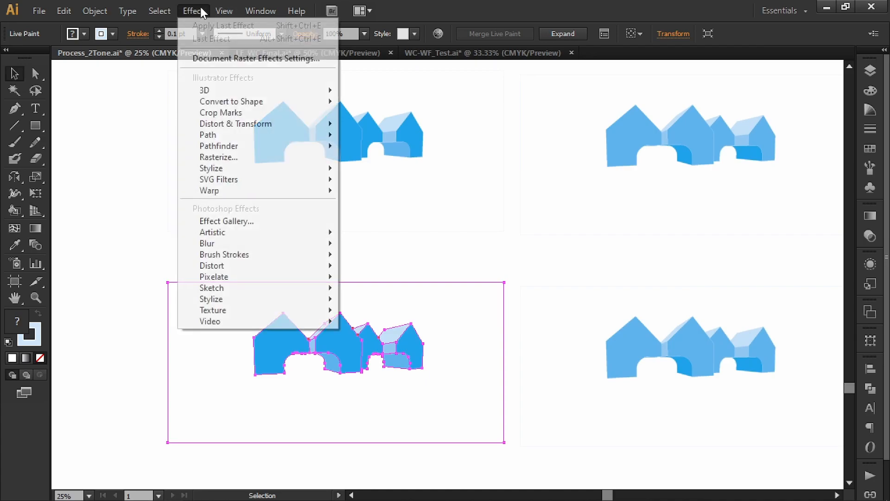
pyautogui.moveTo(260, 308)
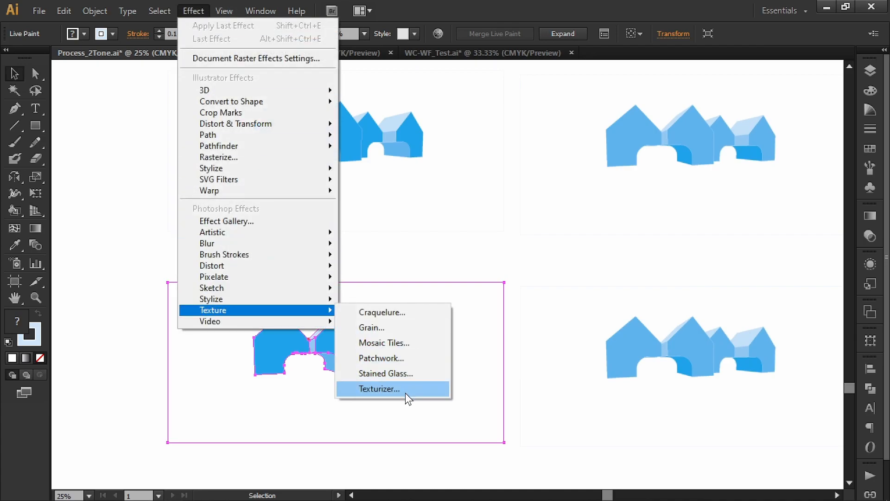
pyautogui.click(407, 390)
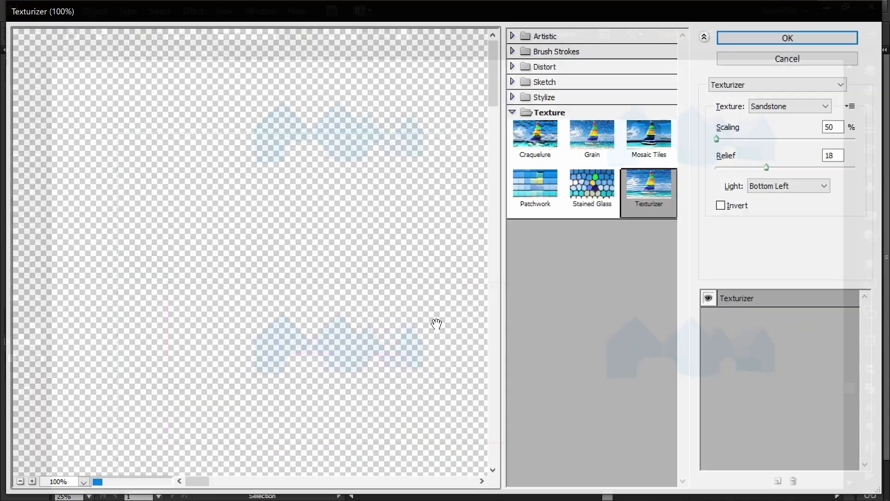
pyautogui.scroll(-5, 284, 258)
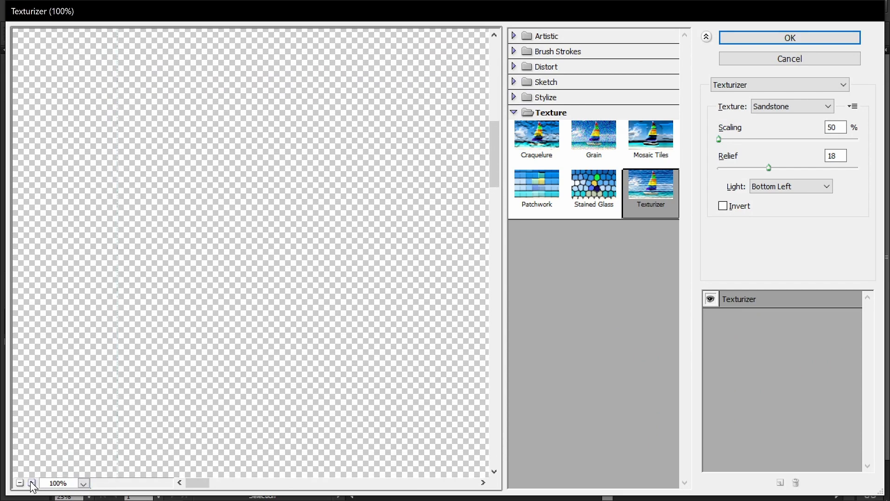
pyautogui.click(19, 483)
pyautogui.click(20, 483)
pyautogui.click(20, 483)
pyautogui.click(20, 483)
pyautogui.click(19, 483)
pyautogui.click(20, 483)
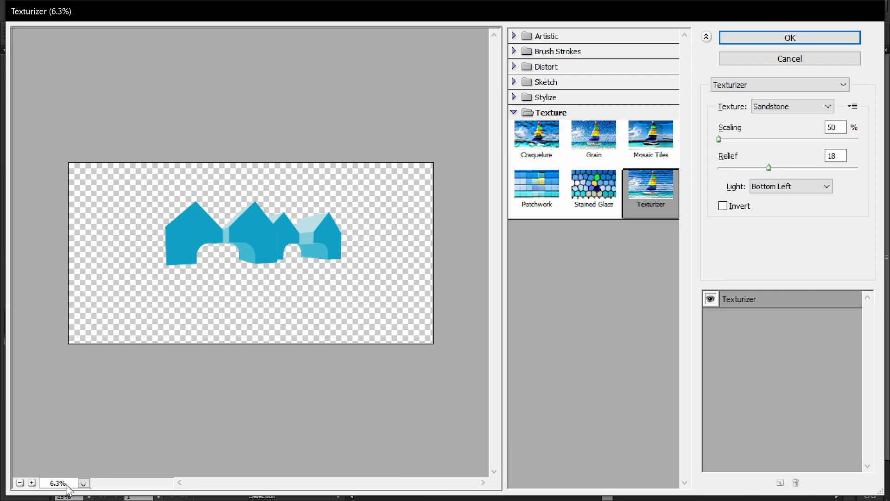
pyautogui.click(32, 483)
pyautogui.click(32, 483)
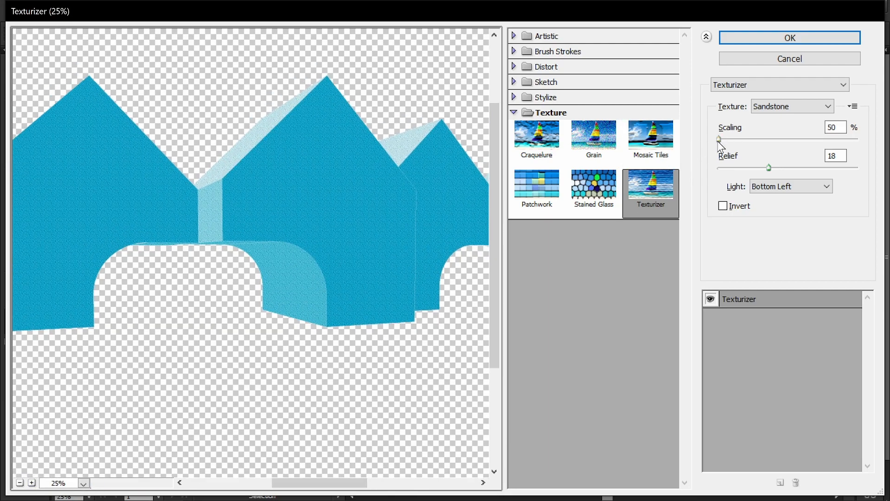
# Set the Sandstone texture to 109% scaling and a relief of 29.
pyautogui.moveTo(719, 140); pyautogui.dragTo(817, 176)
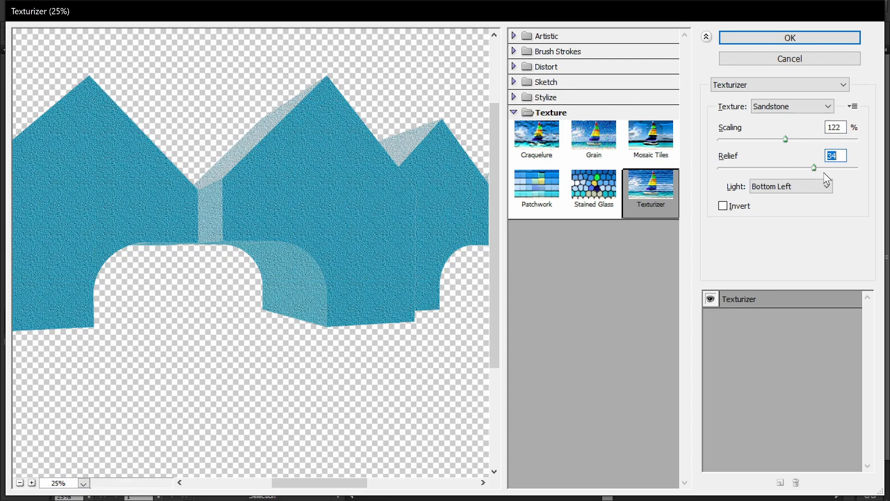
pyautogui.moveTo(815, 168); pyautogui.dragTo(821, 168)
pyautogui.moveTo(788, 141); pyautogui.dragTo(776, 146)
pyautogui.moveTo(822, 168); pyautogui.dragTo(799, 168)
# Try the Canvas texture on the house drawing and return to Sandstone.
pyautogui.click(773, 107)
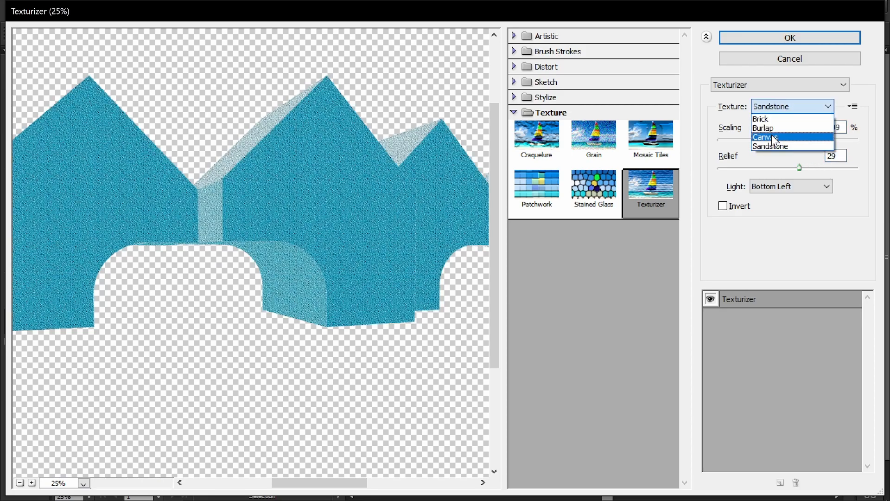
pyautogui.click(773, 137)
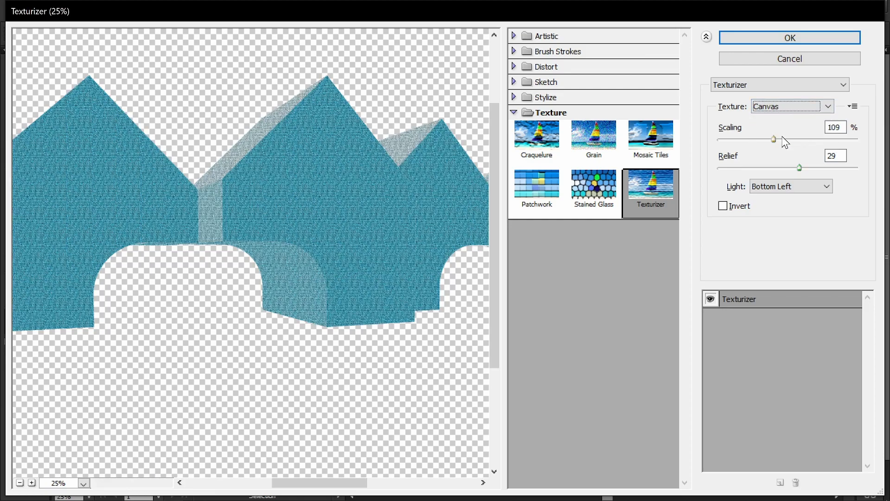
pyautogui.click(774, 106)
pyautogui.click(775, 145)
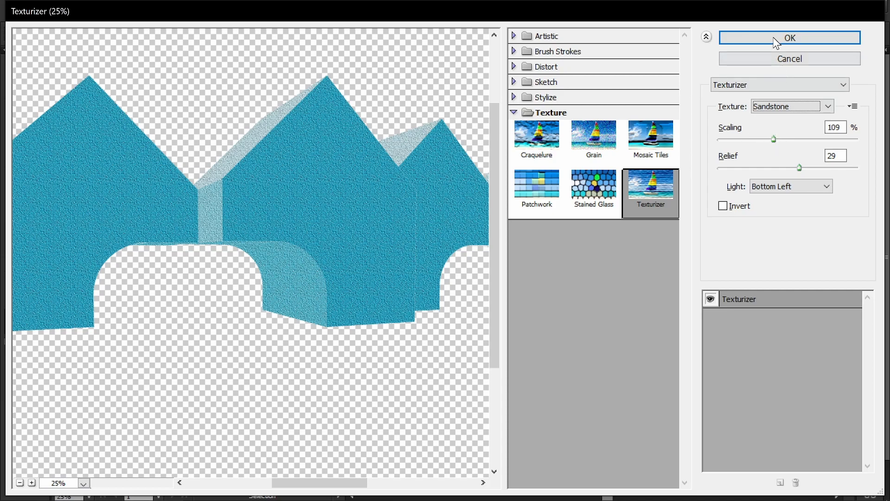
# Apply the Sandstone texture to the darker blue bottom house copy and clear the selection.
pyautogui.click(780, 37)
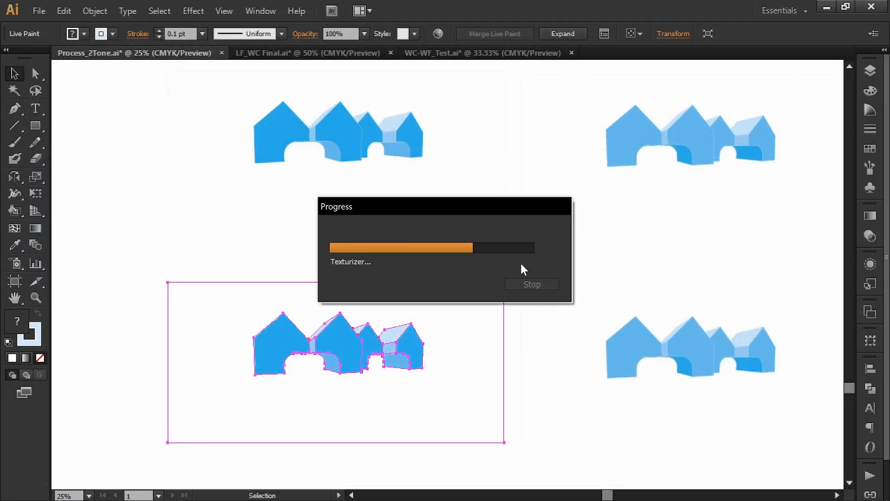
pyautogui.click(532, 258)
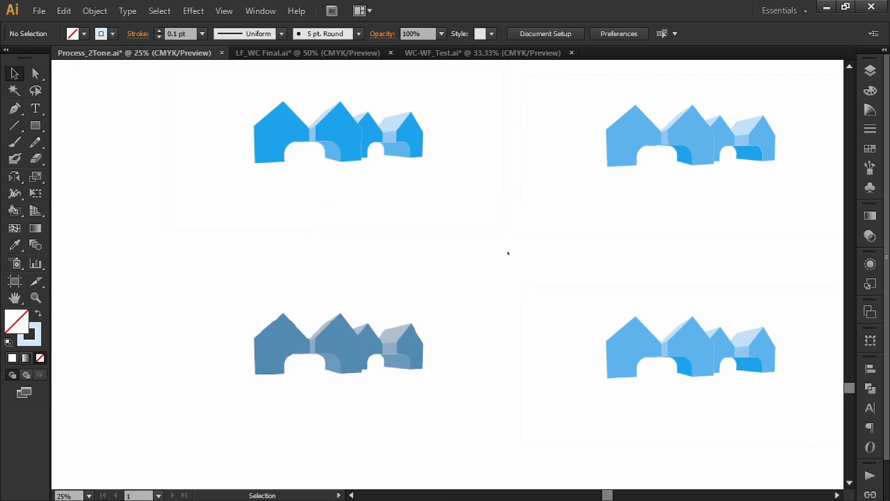
pyautogui.scroll(2, 379, 354)
pyautogui.moveTo(350, 431); pyautogui.dragTo(377, 368)
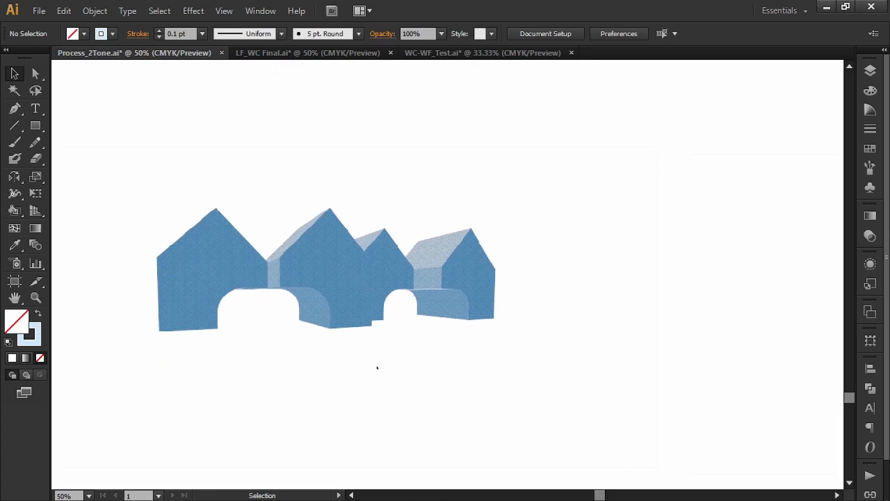
# Select the lighter blue bottom house copy and open the Texturizer effect for it.
pyautogui.moveTo(591, 335); pyautogui.dragTo(206, 327)
pyautogui.click(533, 306)
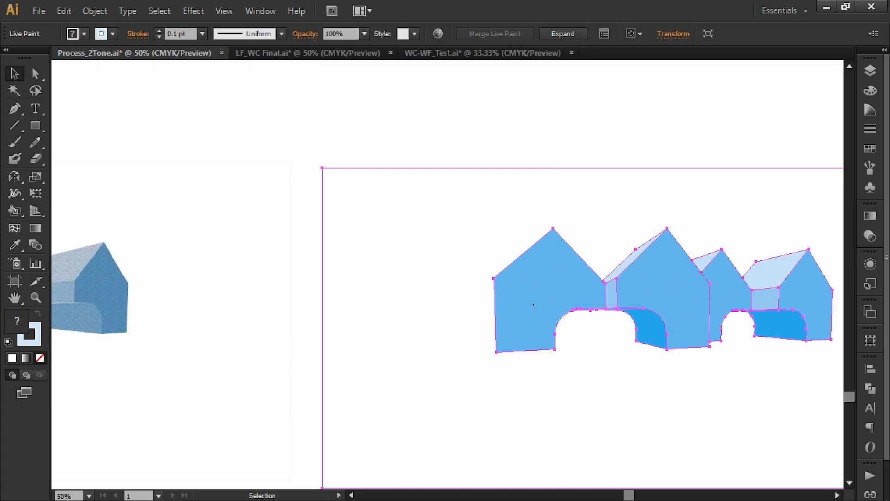
pyautogui.scroll(-1, 533, 304)
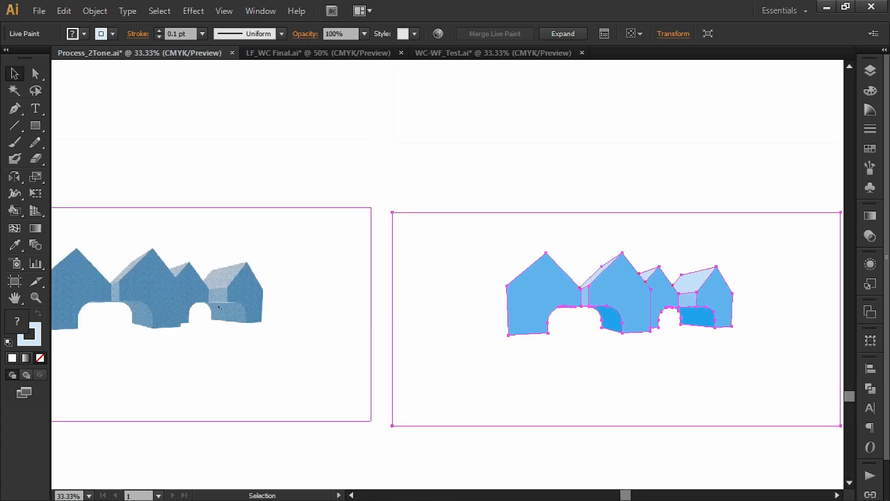
pyautogui.scroll(3, 231, 299)
pyautogui.scroll(-4, 327, 305)
pyautogui.moveTo(435, 289); pyautogui.dragTo(288, 297)
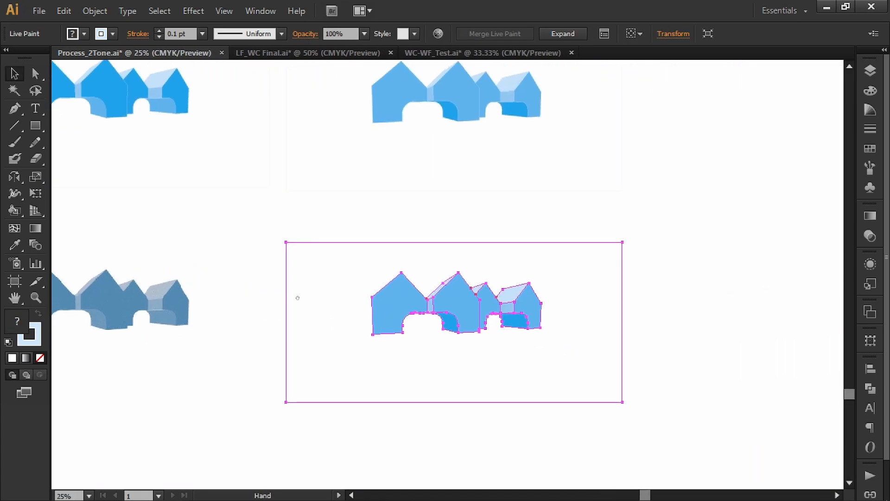
pyautogui.scroll(1, 431, 316)
pyautogui.moveTo(436, 295); pyautogui.dragTo(428, 309)
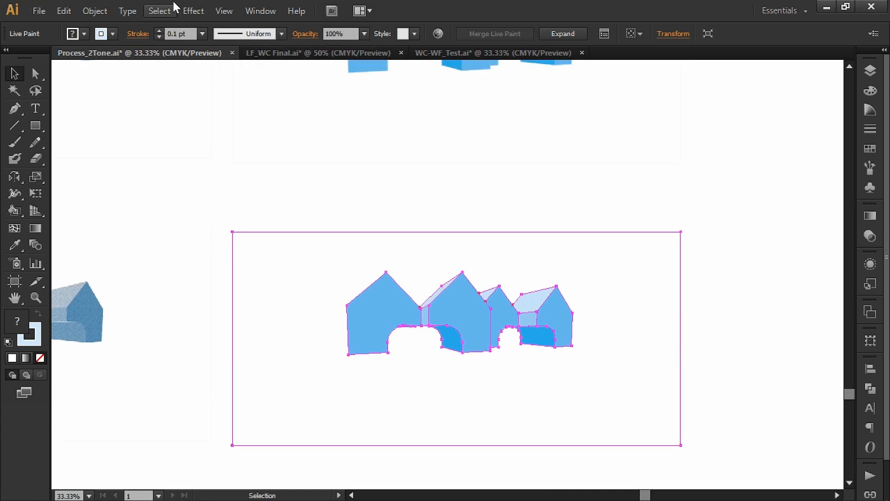
pyautogui.click(193, 10)
pyautogui.moveTo(241, 313)
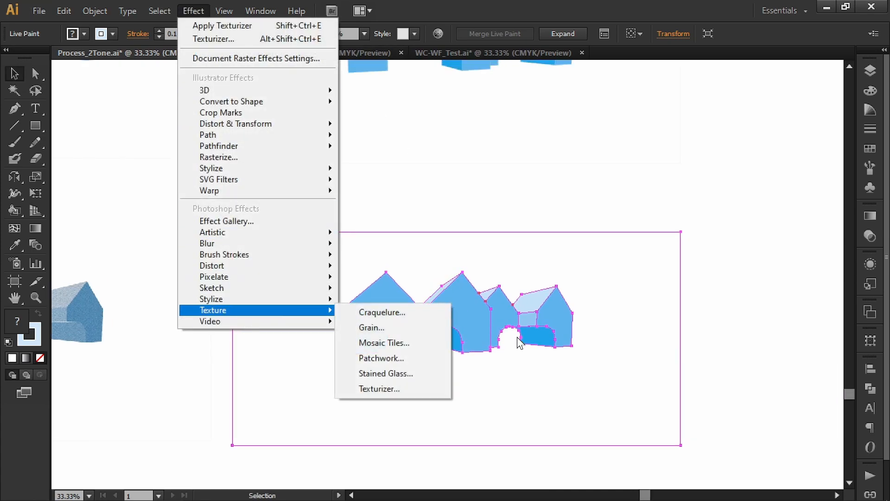
pyautogui.click(386, 386)
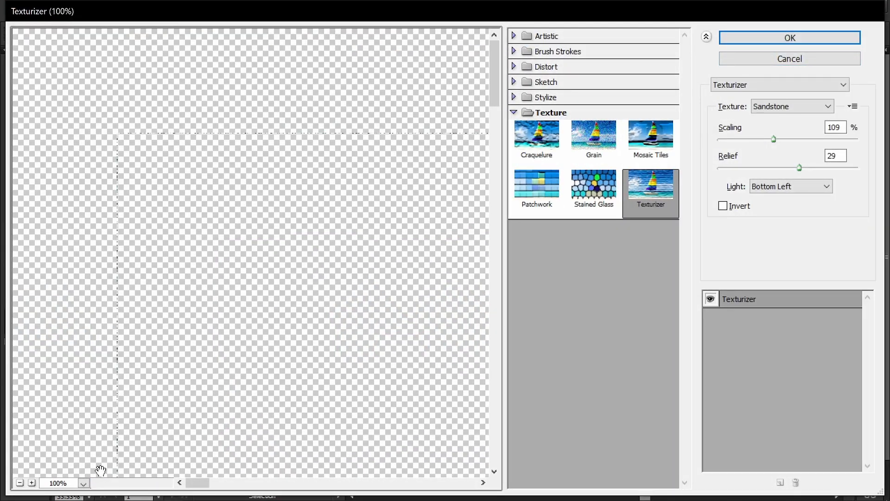
# Examine the Sandstone texture preview across the lighter blue houses at 33.3% zoom.
pyautogui.click(20, 483)
pyautogui.click(19, 483)
pyautogui.moveTo(253, 341); pyautogui.dragTo(295, 451)
pyautogui.moveTo(240, 482); pyautogui.dragTo(298, 479)
pyautogui.scroll(8, 326, 371)
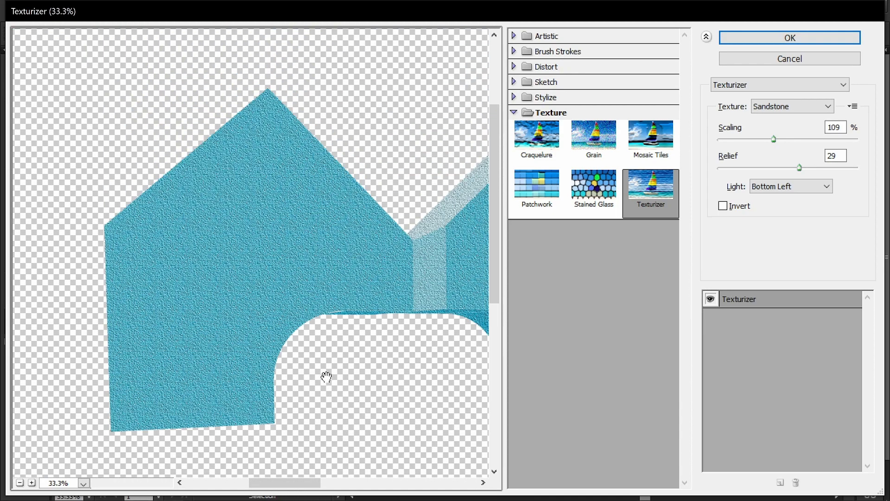
pyautogui.moveTo(378, 341); pyautogui.dragTo(245, 332)
pyautogui.moveTo(463, 312); pyautogui.dragTo(229, 312)
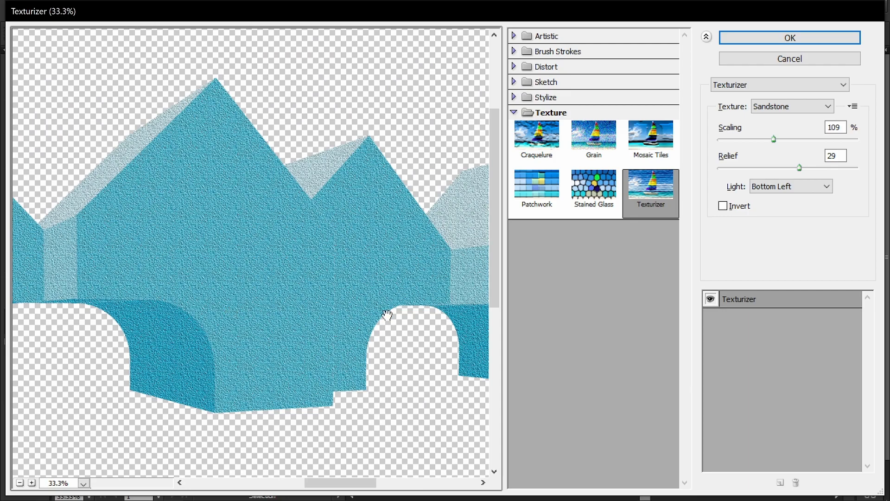
pyautogui.moveTo(387, 315); pyautogui.dragTo(224, 312)
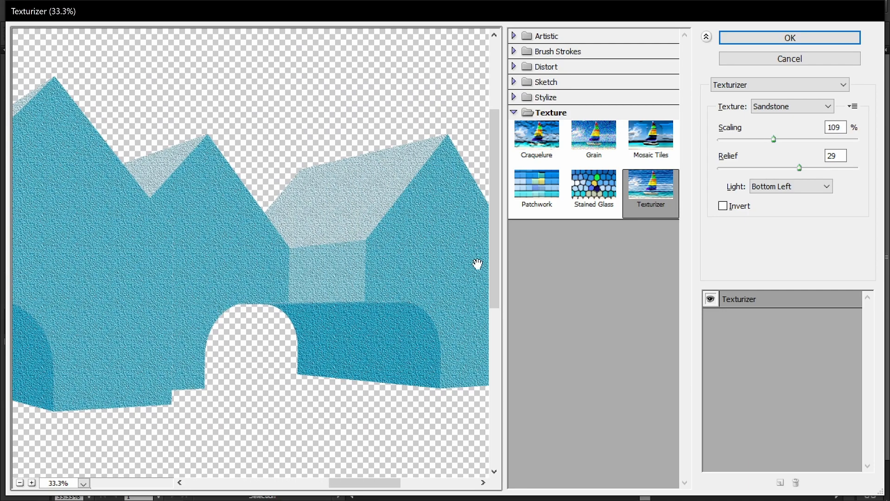
pyautogui.moveTo(153, 268); pyautogui.dragTo(292, 316)
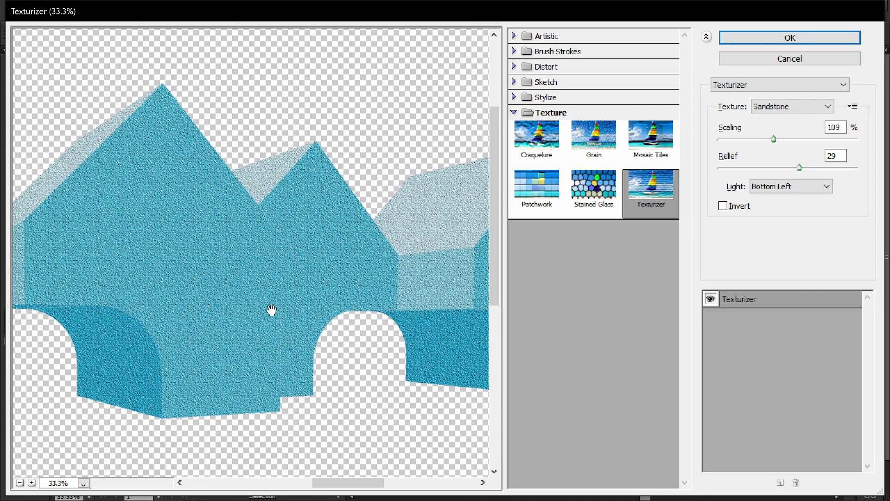
pyautogui.moveTo(210, 319); pyautogui.dragTo(302, 312)
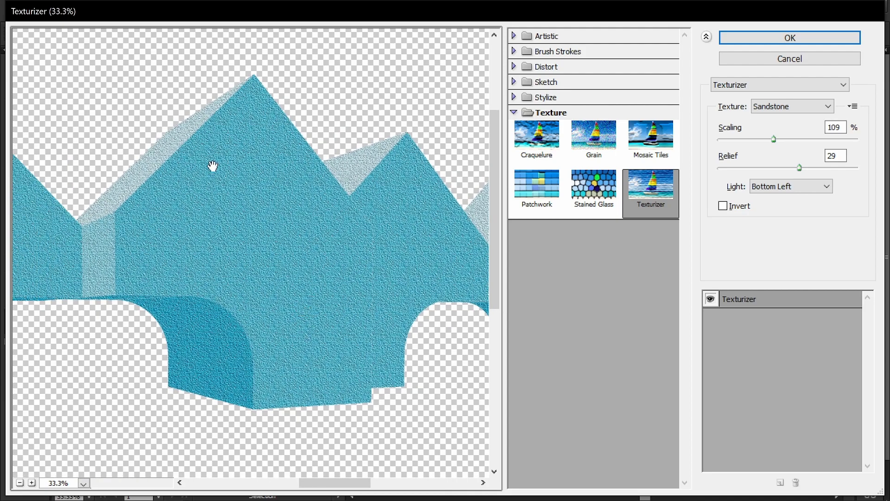
pyautogui.moveTo(332, 357); pyautogui.dragTo(231, 360)
pyautogui.moveTo(329, 298); pyautogui.dragTo(257, 297)
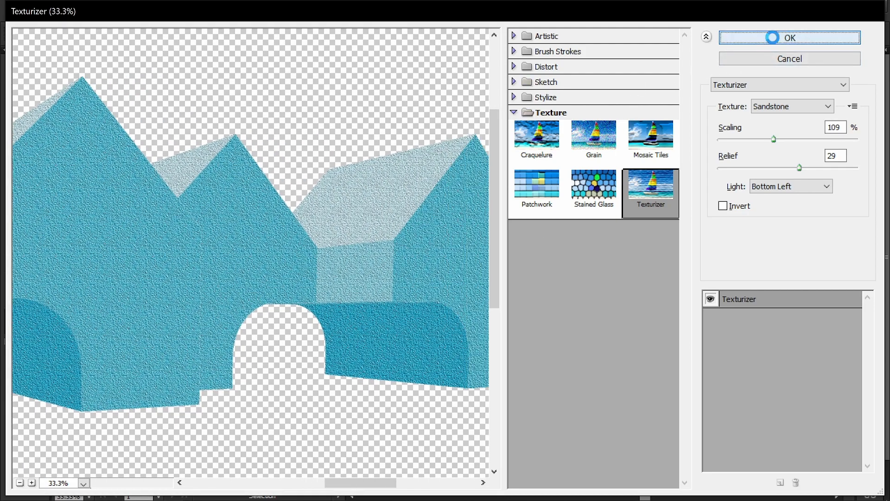
# Apply the Sandstone texture with 109% scaling and relief 29 to the lighter blue copy and clear the selection.
pyautogui.click(772, 37)
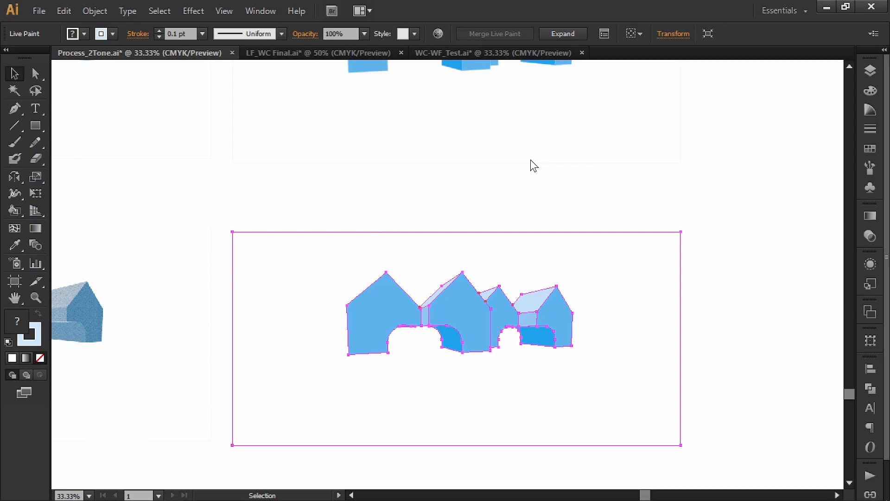
pyautogui.click(568, 163)
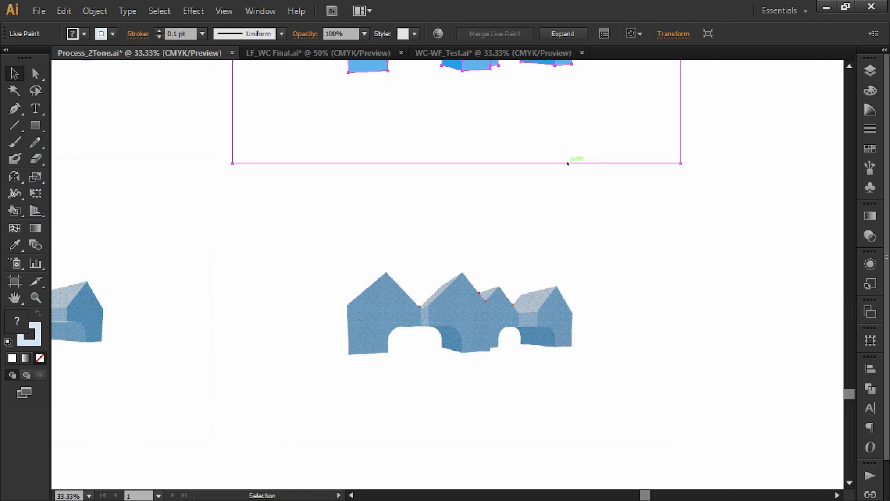
pyautogui.click(658, 204)
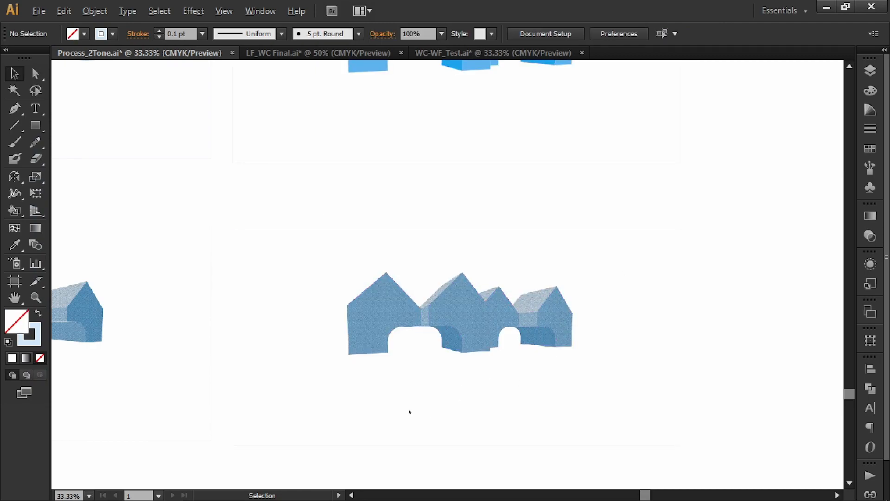
pyautogui.scroll(3, 411, 412)
pyautogui.scroll(-2, 544, 220)
pyautogui.scroll(1, 462, 231)
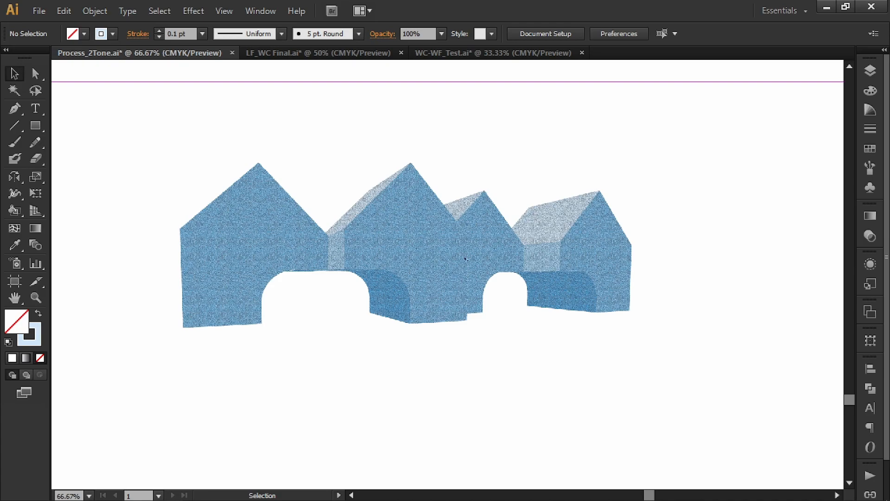
# Lower the opacity of the textured lighter blue house drawing to 80% and deselect it.
pyautogui.click(414, 216)
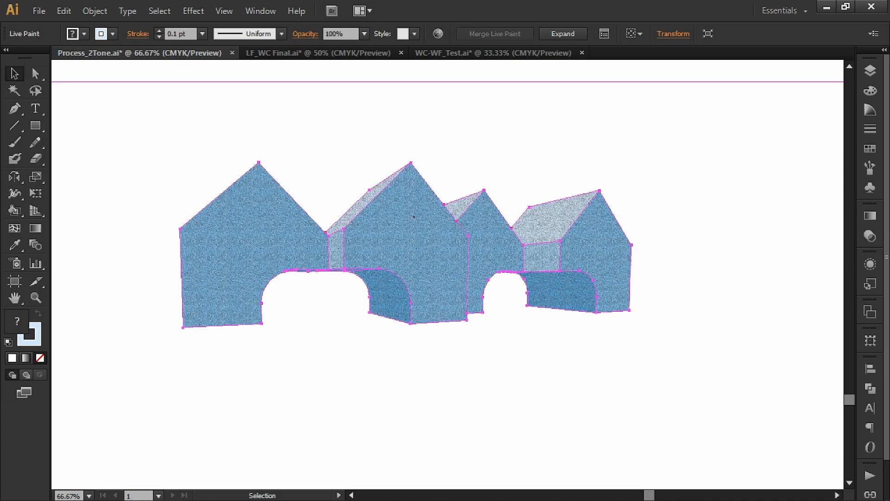
pyautogui.click(365, 34)
pyautogui.click(385, 169)
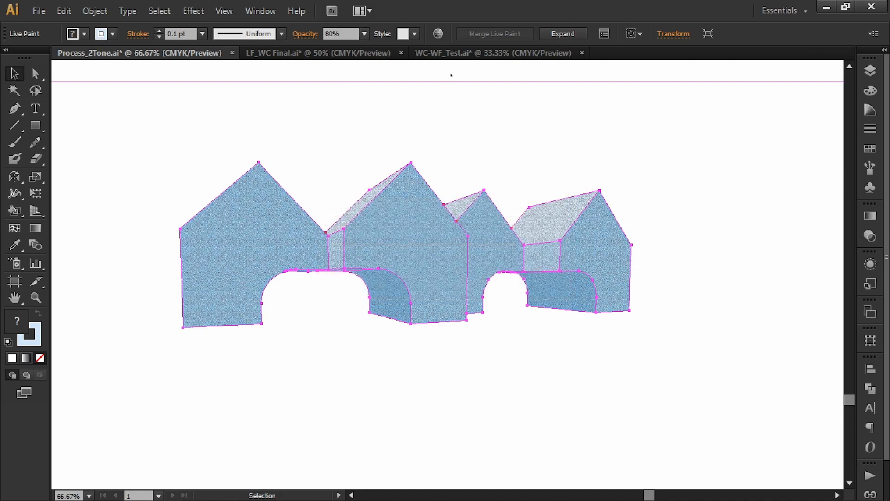
pyautogui.click(452, 75)
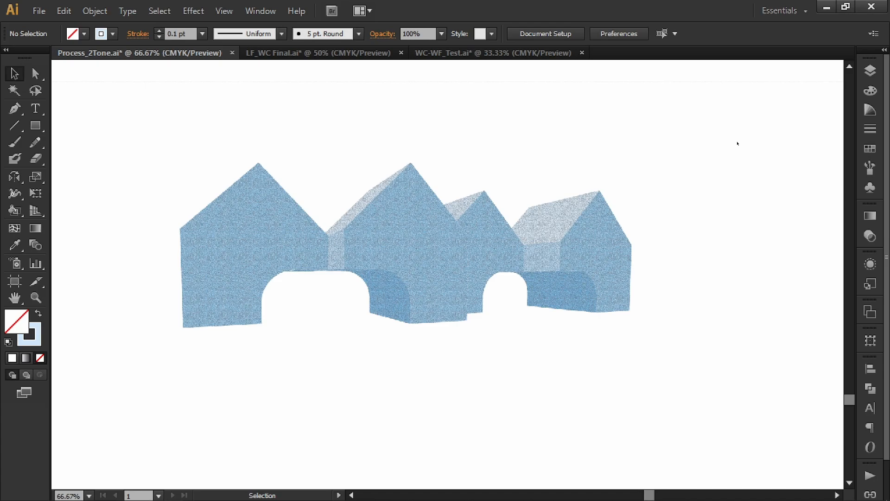
# Examine the finished house variants and the multi-storey building line drawing in the framed column up close.
pyautogui.keyDown('alt'); pyautogui.scroll(-6, 737, 143); pyautogui.keyUp('alt')
pyautogui.moveTo(642, 132); pyautogui.dragTo(678, 164)
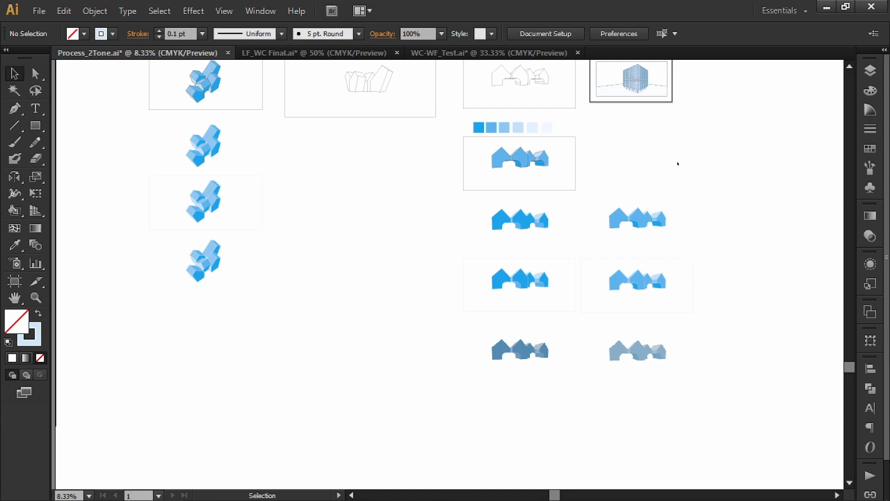
pyautogui.scroll(10, 678, 164)
pyautogui.hscroll(3, 673, 232)
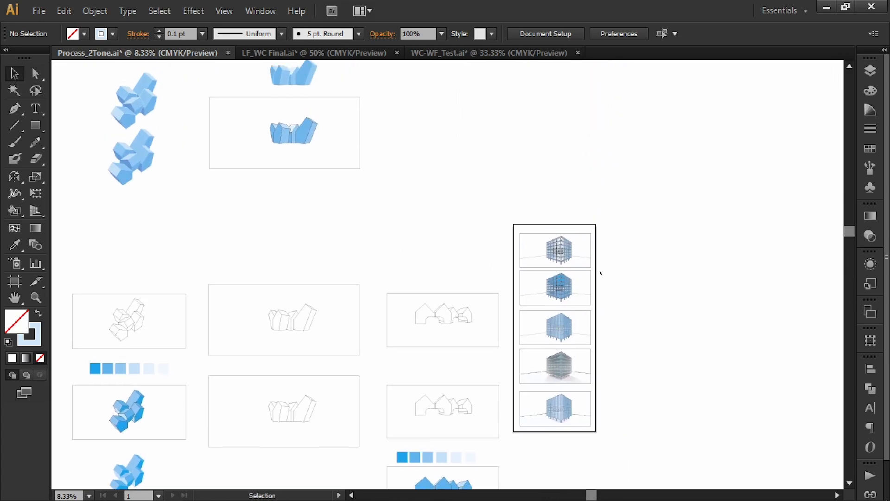
pyautogui.scroll(4, 598, 255)
pyautogui.scroll(3, 478, 244)
pyautogui.moveTo(462, 192); pyautogui.dragTo(508, 240)
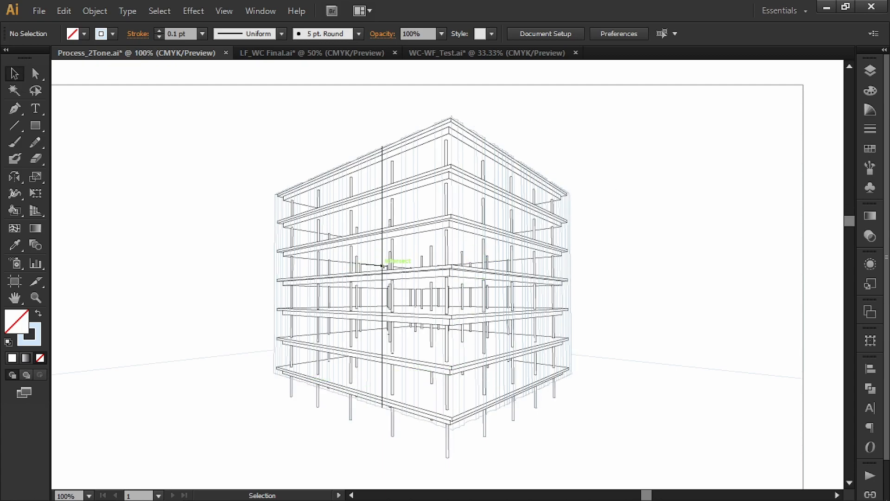
# Compare the multi-storey building's line drawing with the blue-filled version in the frame below it.
pyautogui.scroll(3, 460, 124)
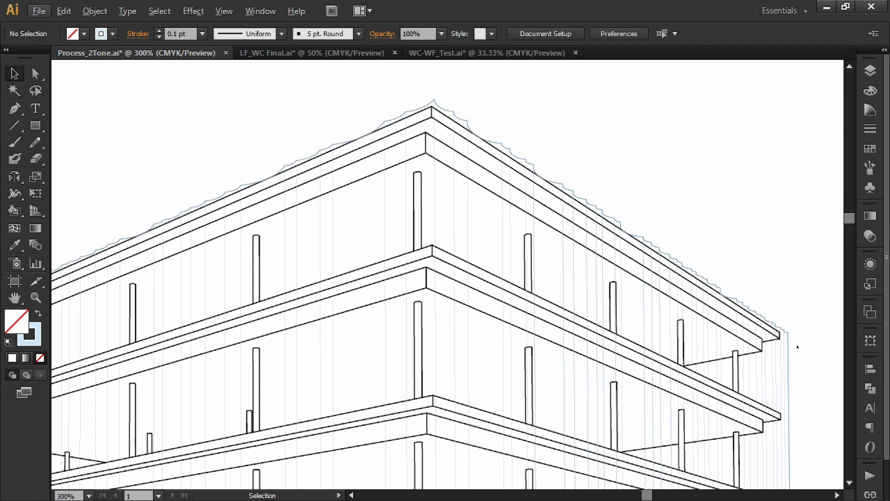
pyautogui.scroll(-2, 681, 336)
pyautogui.moveTo(677, 397); pyautogui.dragTo(597, 249)
pyautogui.moveTo(622, 361); pyautogui.dragTo(610, 303)
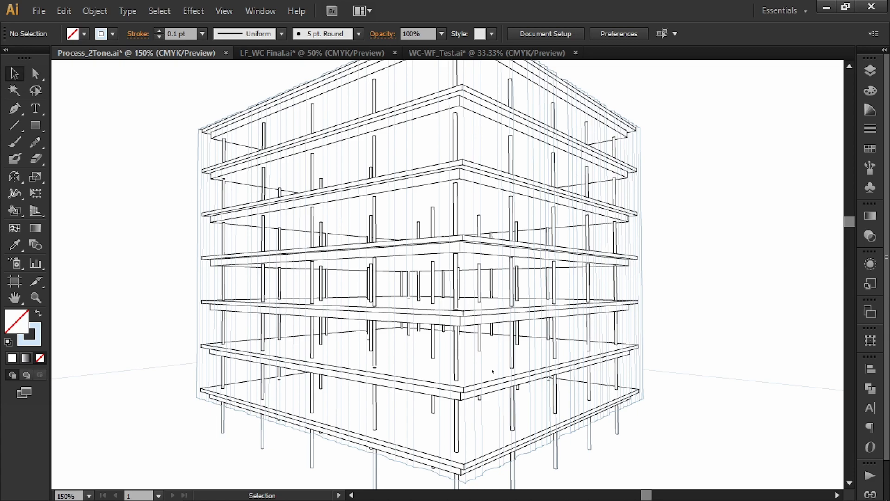
pyautogui.keyDown('alt'); pyautogui.scroll(-1, 492, 371); pyautogui.keyUp('alt')
pyautogui.scroll(-8, 499, 262)
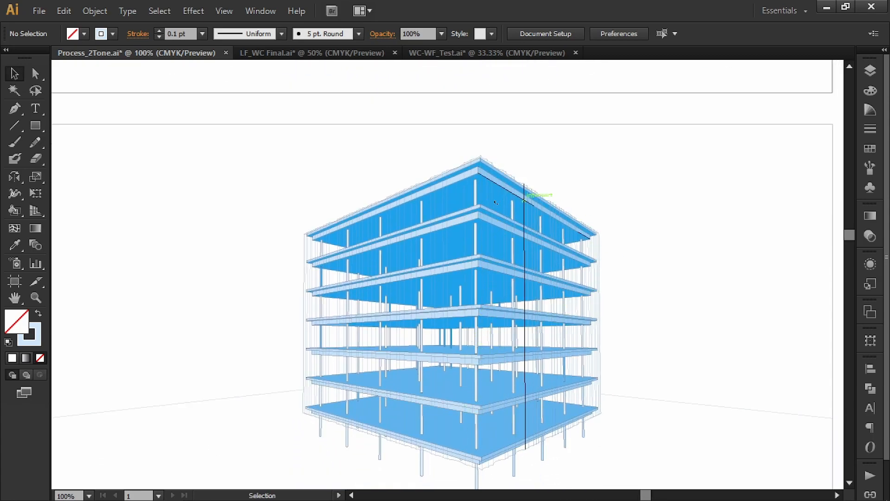
pyautogui.keyDown('alt'); pyautogui.scroll(-1, 541, 280); pyautogui.keyUp('alt')
pyautogui.scroll(5, 513, 149)
pyautogui.scroll(-2, 517, 215)
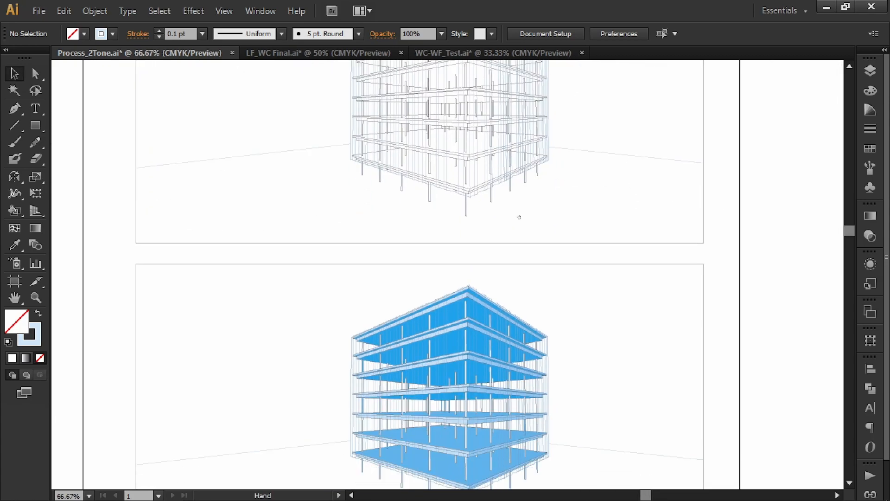
pyautogui.keyDown('alt'); pyautogui.scroll(1, 443, 425); pyautogui.keyUp('alt')
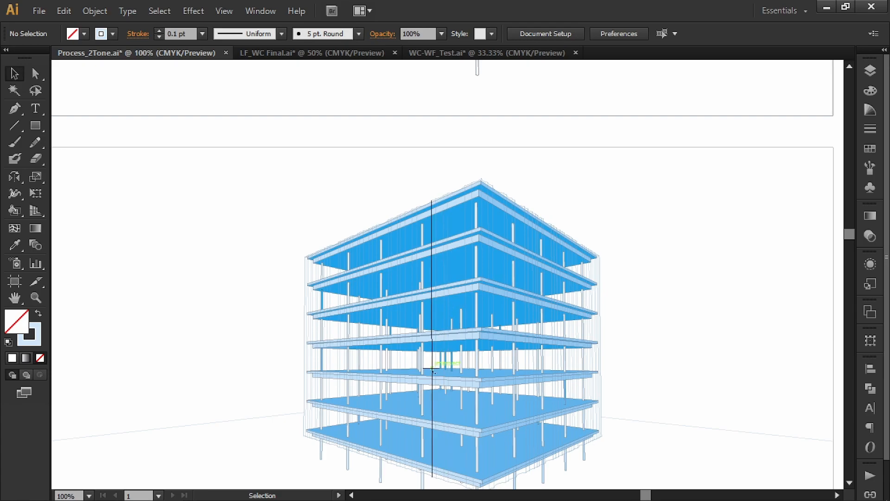
# Examine the floor slabs, columns and base of the blue-filled building up close.
pyautogui.keyDown('alt'); pyautogui.scroll(-1, 444, 342); pyautogui.keyUp('alt')
pyautogui.keyDown('alt'); pyautogui.scroll(4, 444, 342); pyautogui.keyUp('alt')
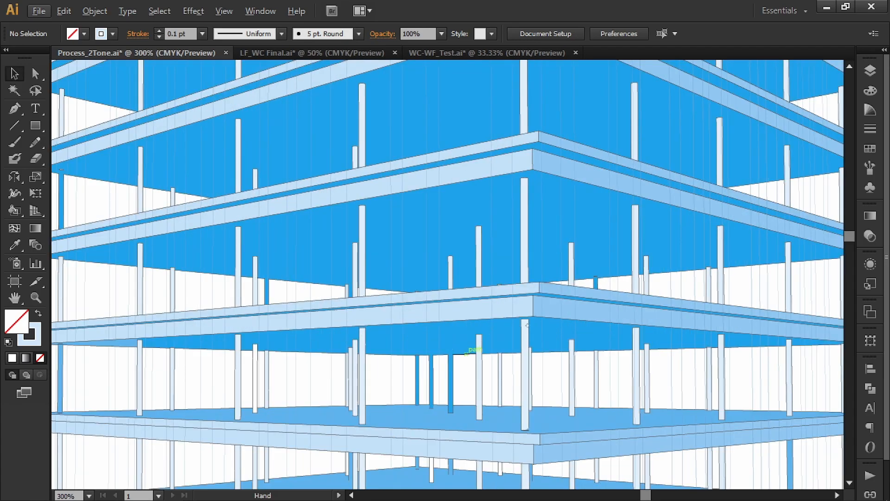
pyautogui.moveTo(583, 432); pyautogui.dragTo(547, 227)
pyautogui.moveTo(567, 337); pyautogui.dragTo(502, 174)
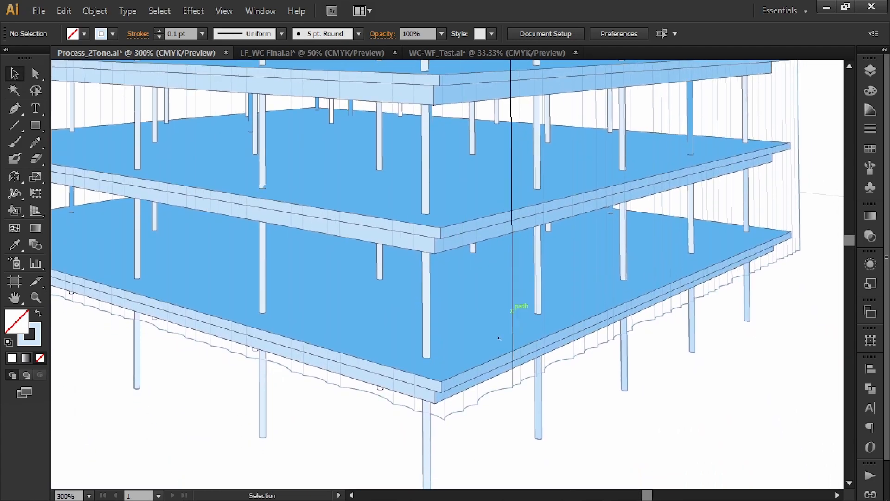
pyautogui.keyDown('alt'); pyautogui.scroll(3, 425, 364); pyautogui.keyUp('alt')
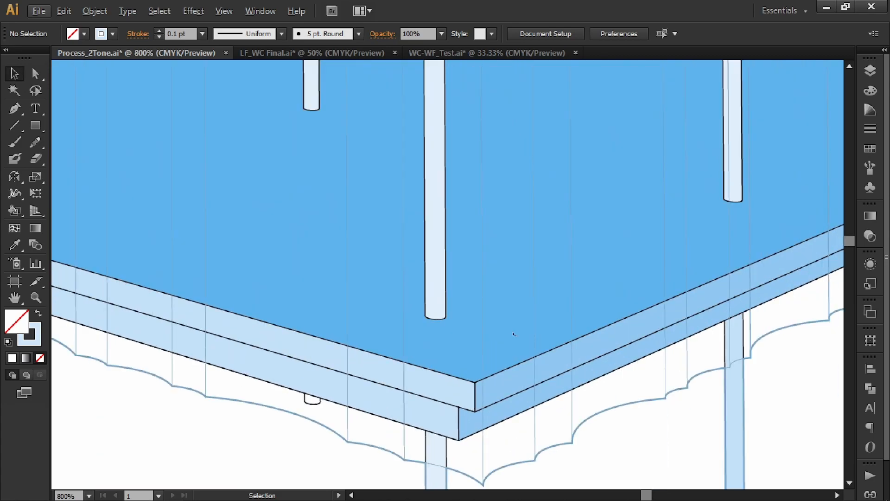
pyautogui.keyDown('alt'); pyautogui.scroll(-2, 518, 377); pyautogui.keyUp('alt')
pyautogui.moveTo(545, 229); pyautogui.dragTo(510, 340)
pyautogui.moveTo(492, 235); pyautogui.dragTo(502, 389)
pyautogui.moveTo(469, 163); pyautogui.dragTo(472, 218)
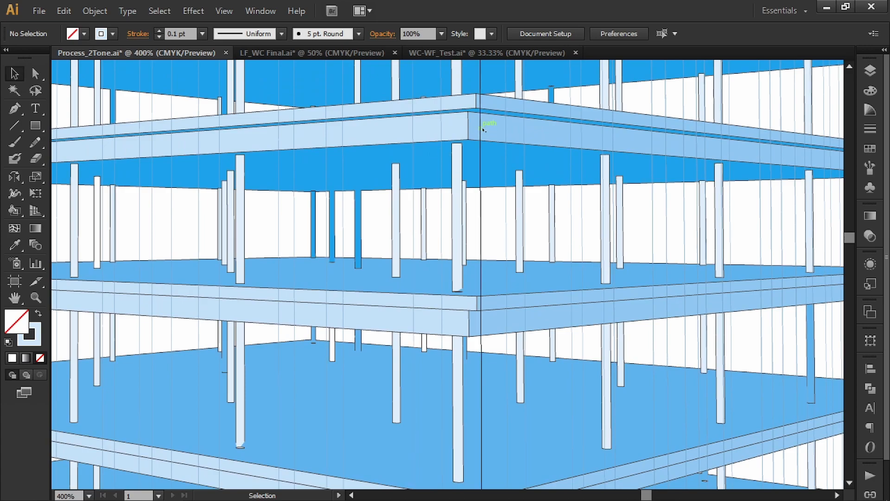
# Examine the blue building's slab corner at up to 1600% zoom and the window outlines along its right-hand facade.
pyautogui.keyDown('alt'); pyautogui.scroll(2, 495, 128); pyautogui.keyUp('alt')
pyautogui.keyDown('alt'); pyautogui.scroll(1, 446, 106); pyautogui.keyUp('alt')
pyautogui.keyDown('alt'); pyautogui.scroll(1, 447, 111); pyautogui.keyUp('alt')
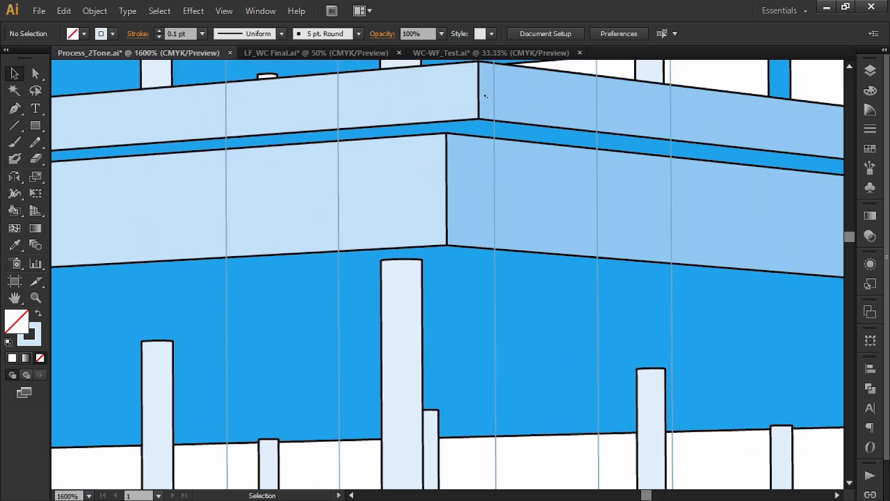
pyautogui.keyDown('alt'); pyautogui.scroll(-7, 488, 264); pyautogui.keyUp('alt')
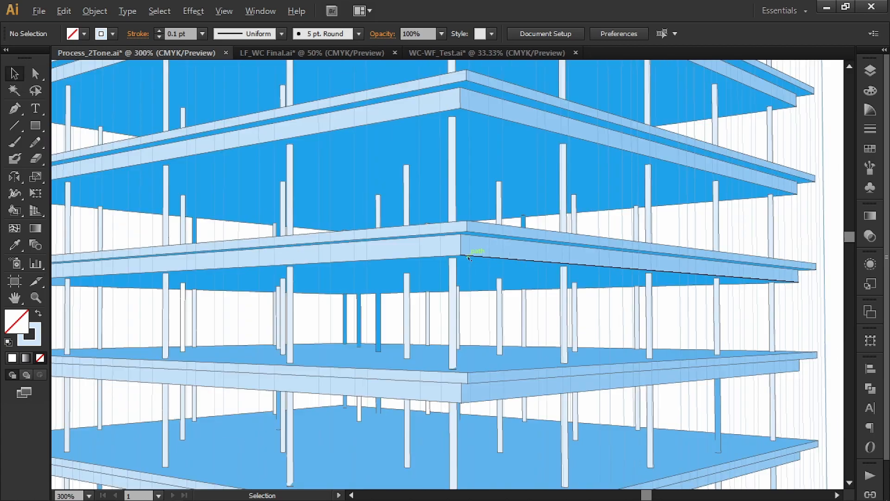
pyautogui.keyDown('alt'); pyautogui.scroll(-1, 469, 244); pyautogui.keyUp('alt')
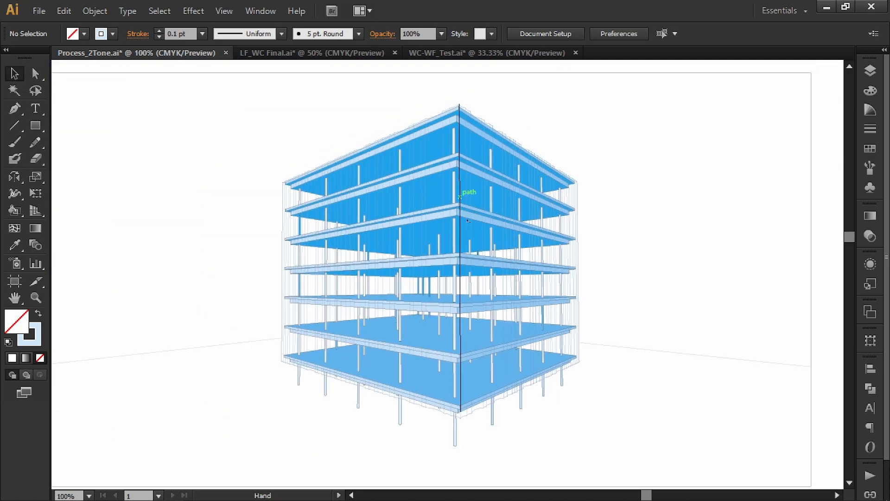
pyautogui.keyDown('alt'); pyautogui.scroll(4, 566, 174); pyautogui.keyUp('alt')
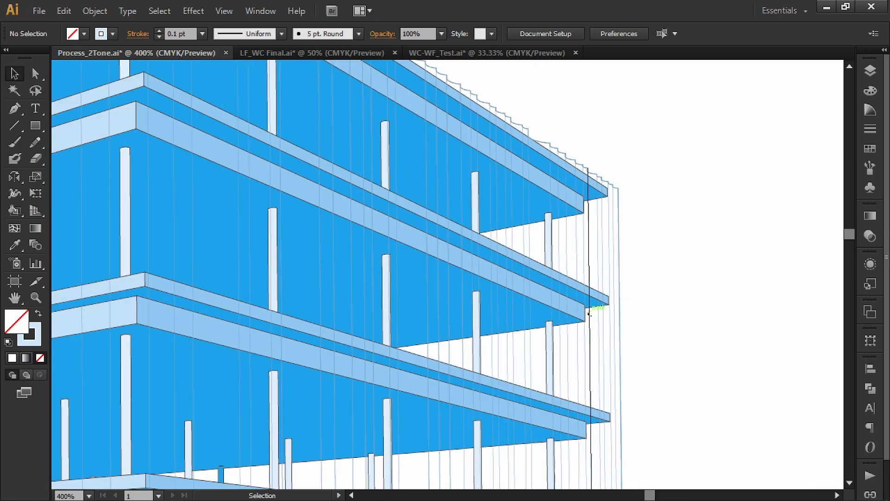
pyautogui.keyDown('alt'); pyautogui.scroll(-3, 596, 308); pyautogui.keyUp('alt')
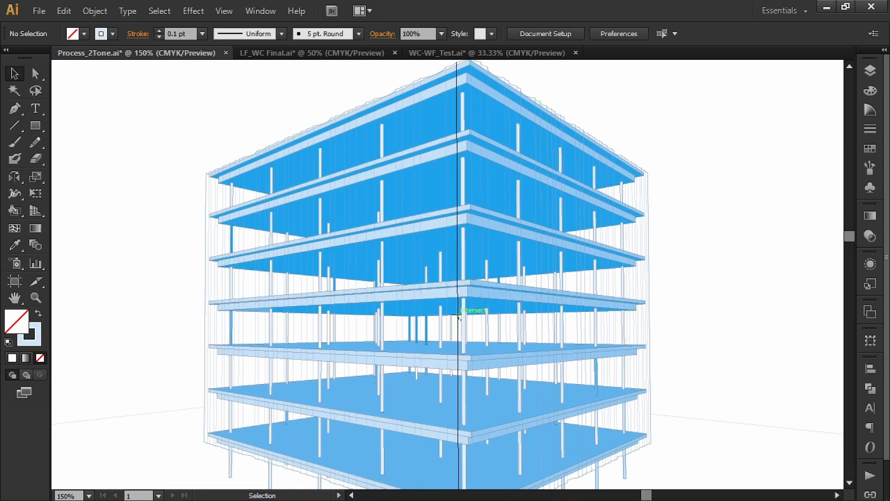
pyautogui.keyDown('alt'); pyautogui.scroll(-1, 485, 285); pyautogui.keyUp('alt')
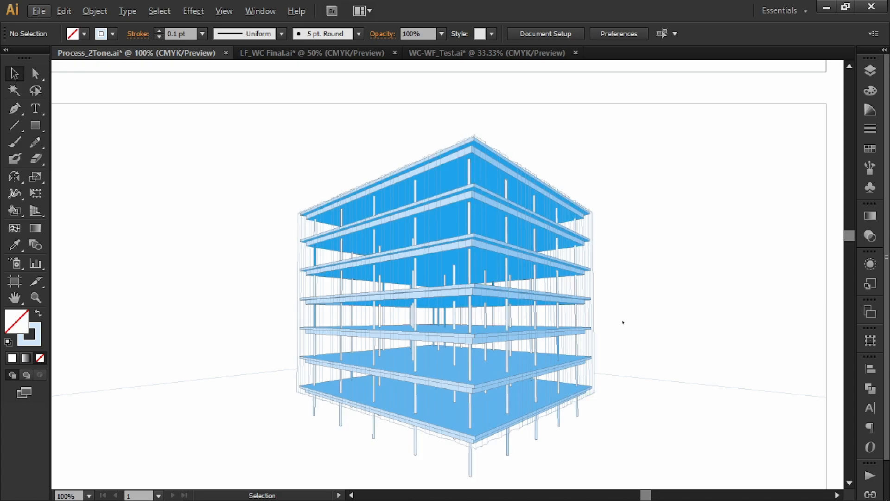
# Select the right facade's window panels on the paler building copy and toggle the Window Fill layer off and back on.
pyautogui.keyDown('alt'); pyautogui.scroll(-1, 587, 349); pyautogui.keyUp('alt')
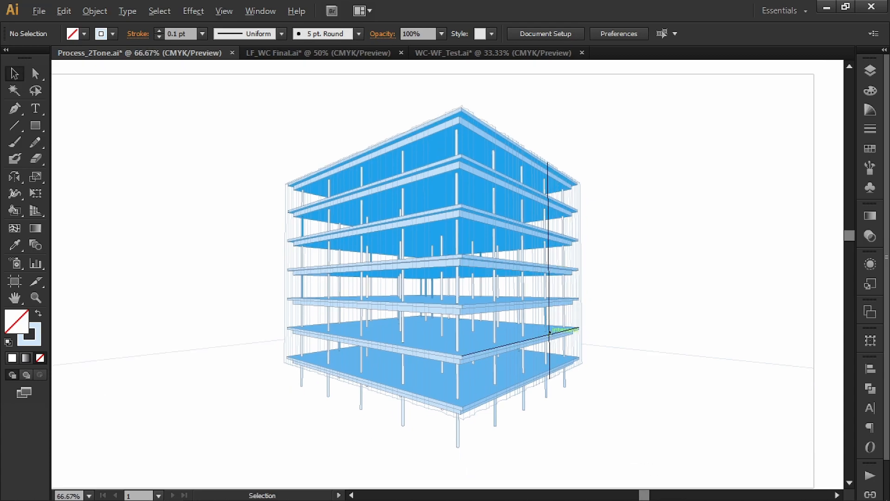
pyautogui.scroll(-5, 570, 278)
pyautogui.keyDown('alt'); pyautogui.scroll(1, 533, 398); pyautogui.keyUp('alt')
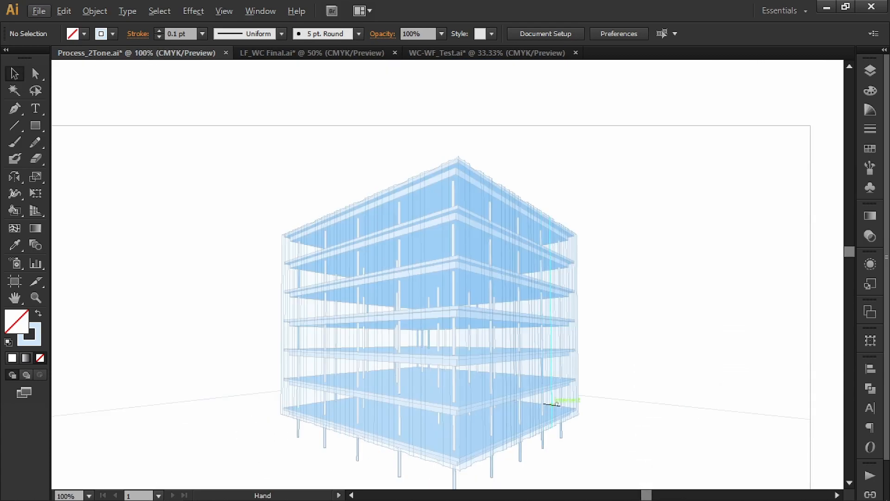
pyautogui.scroll(-1, 561, 407)
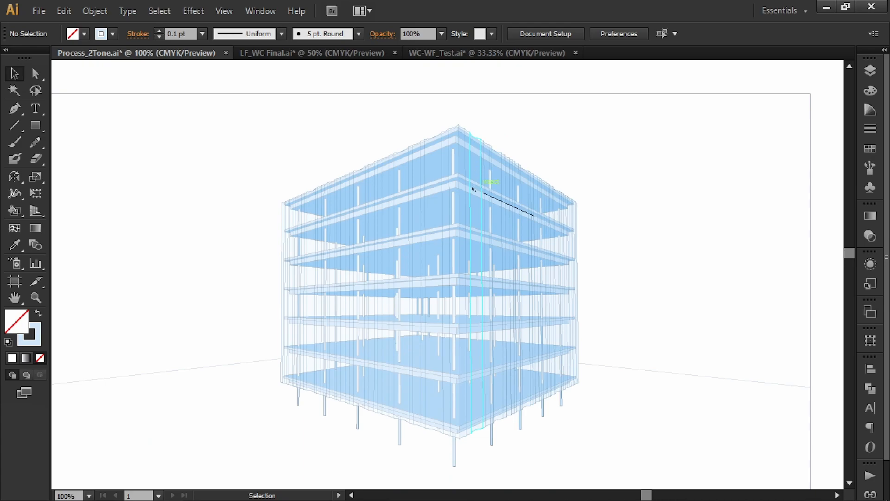
pyautogui.click(480, 221)
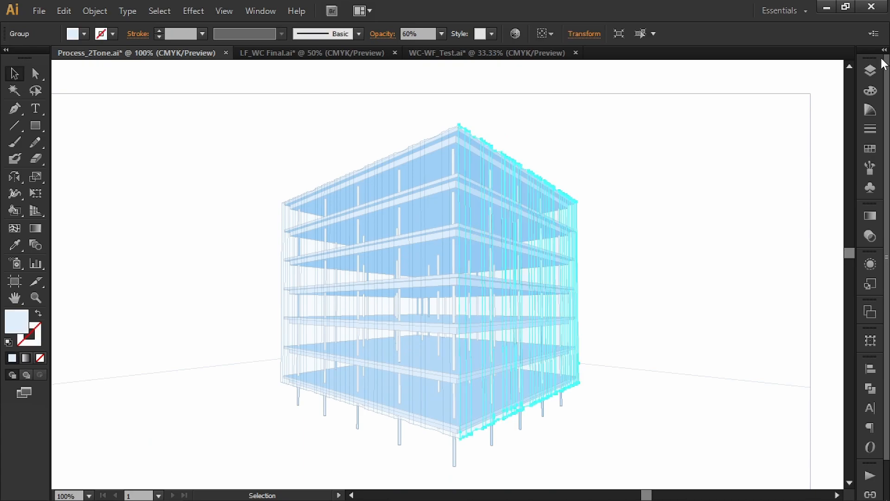
pyautogui.click(870, 70)
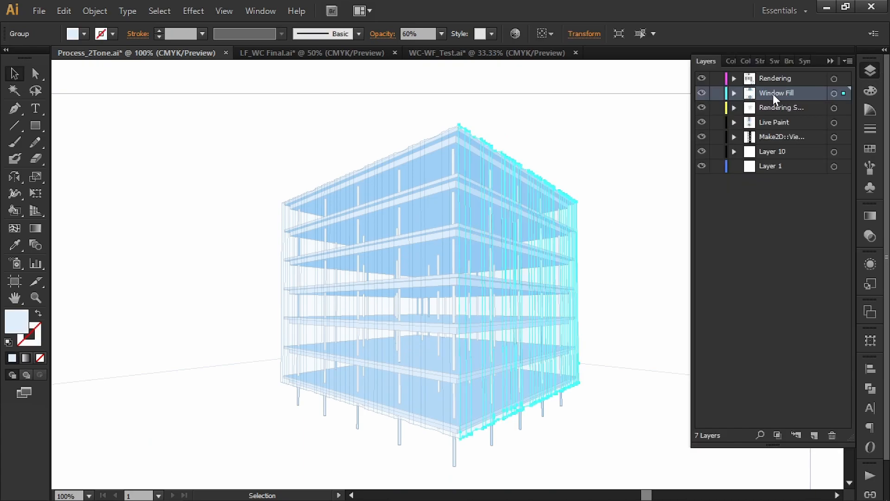
pyautogui.click(701, 93)
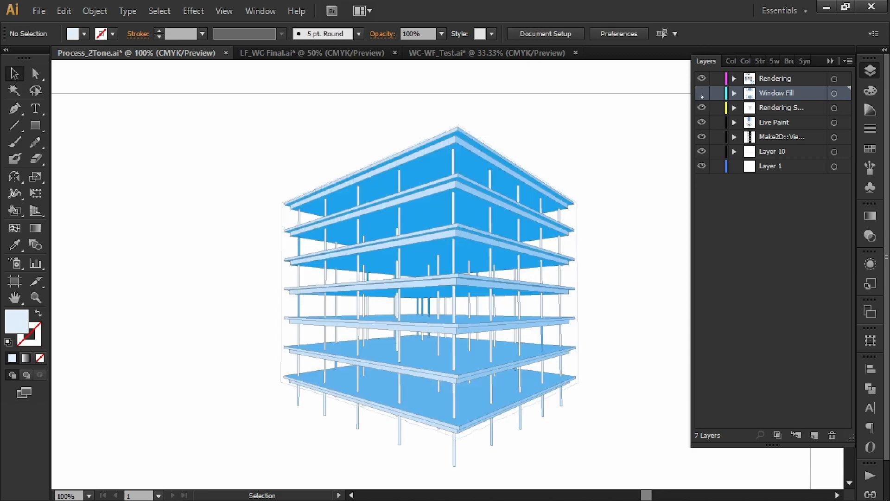
pyautogui.click(702, 93)
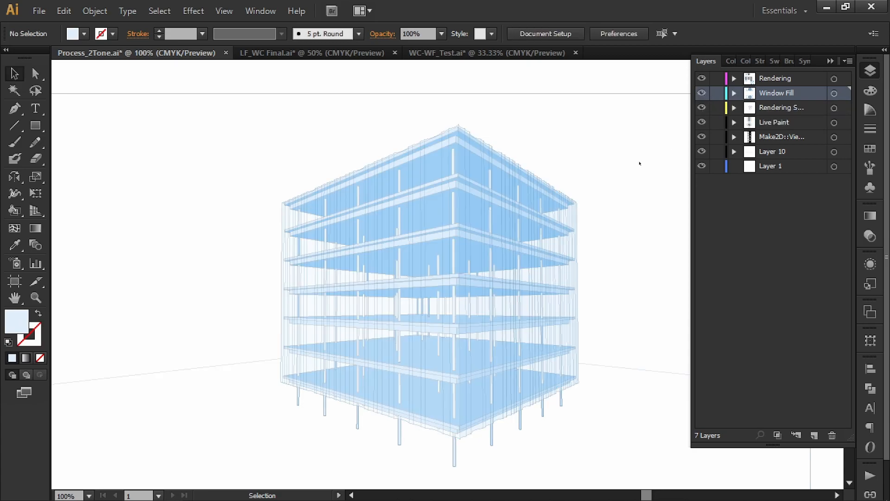
pyautogui.click(830, 61)
# Try moving the right facade's translucent window fill out beside the building, undo the move and clear the selection.
pyautogui.moveTo(477, 220); pyautogui.dragTo(586, 249)
pyautogui.click(524, 131)
pyautogui.moveTo(514, 162); pyautogui.dragTo(518, 79)
pyautogui.click(600, 157)
pyautogui.hotkey('ctrl', 'z')
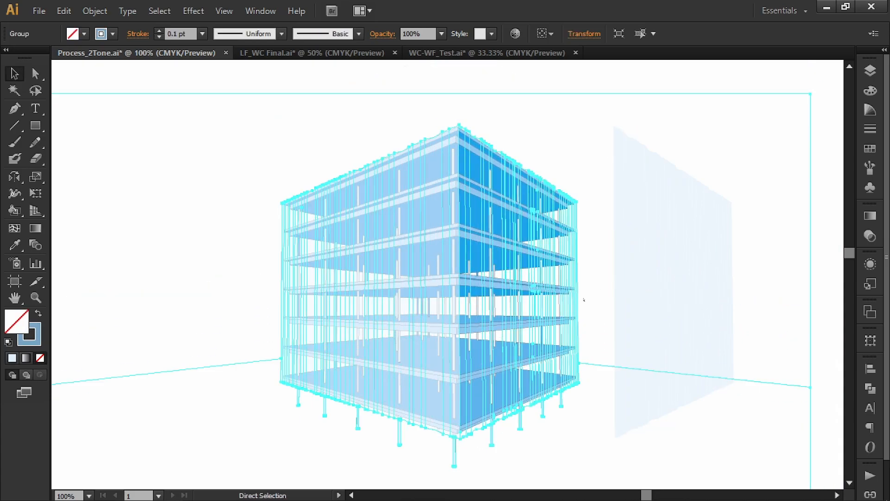
pyautogui.click(688, 190)
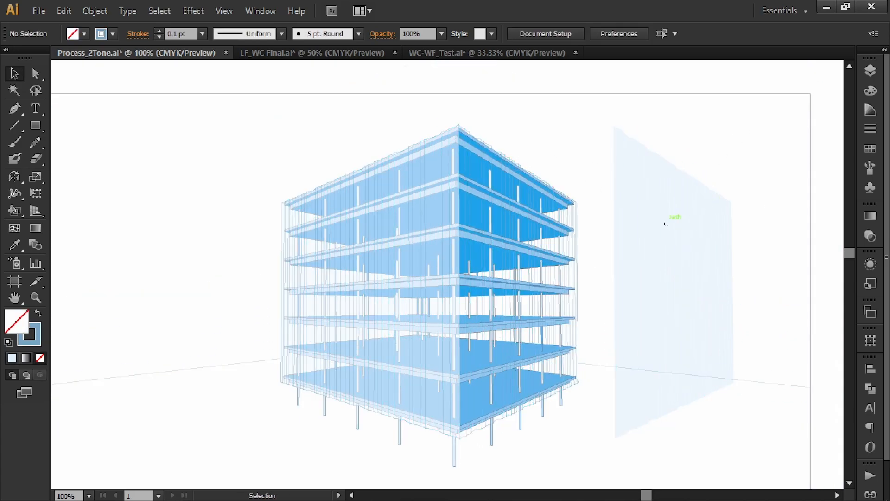
pyautogui.click(649, 190)
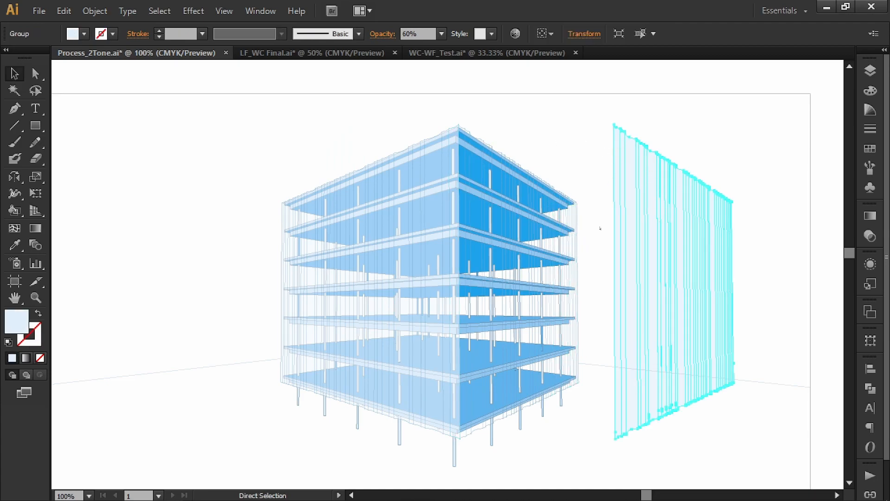
pyautogui.hotkey('ctrl', 'z')
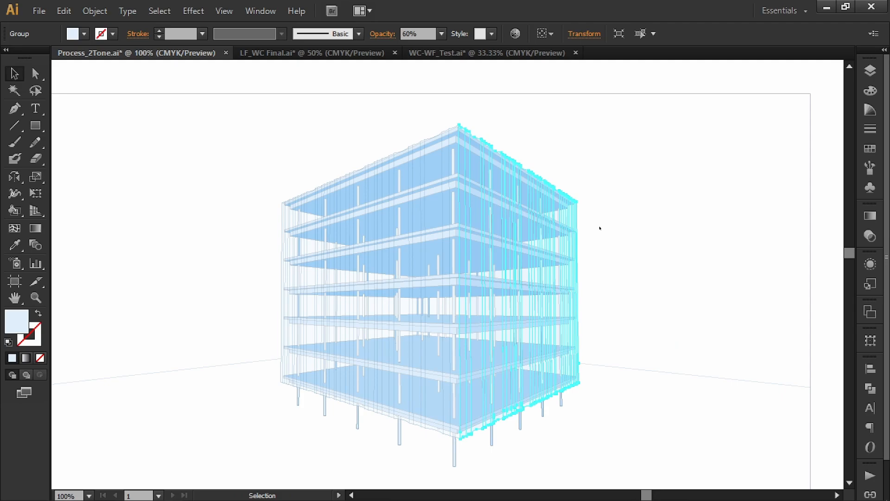
pyautogui.click(599, 228)
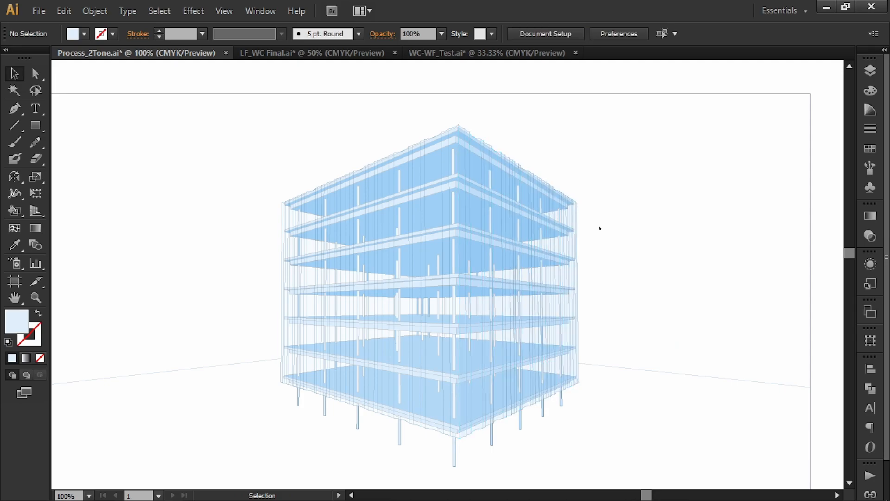
# Compare the building with and without window fill, and examine the translucent panels along its roof edge up close.
pyautogui.scroll(10, 630, 300)
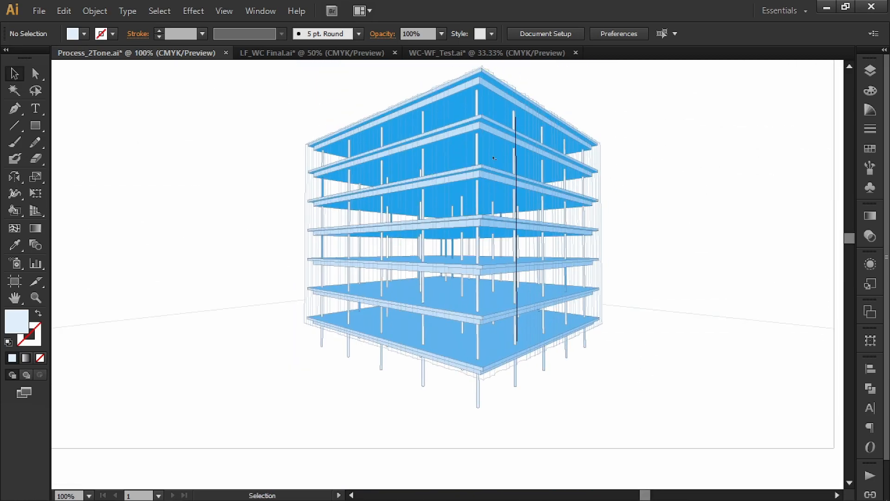
pyautogui.scroll(-8, 589, 185)
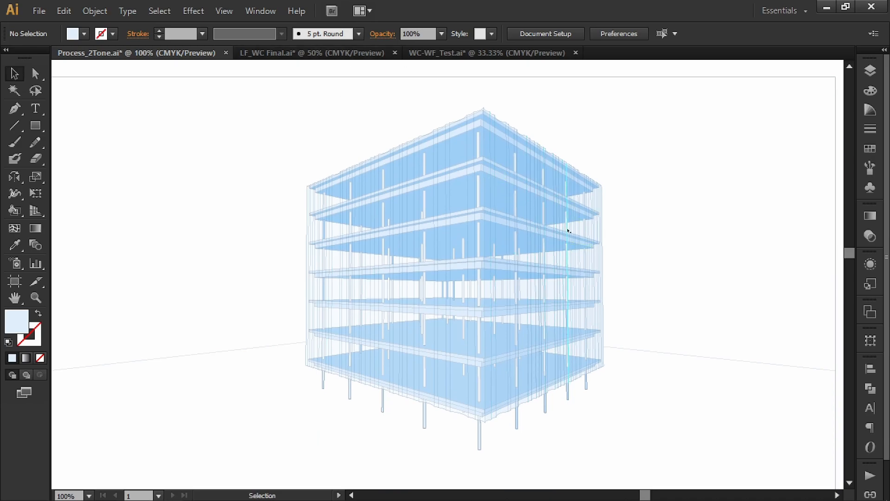
pyautogui.scroll(6, 485, 108)
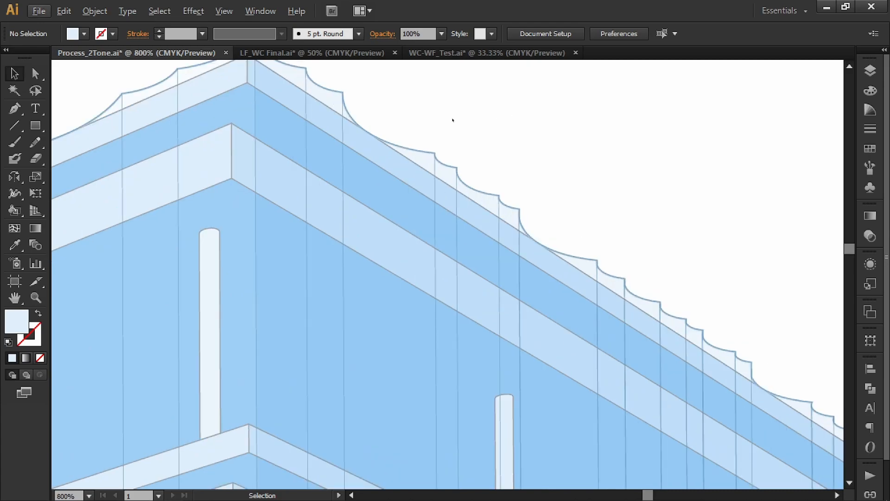
pyautogui.moveTo(453, 120); pyautogui.dragTo(474, 154)
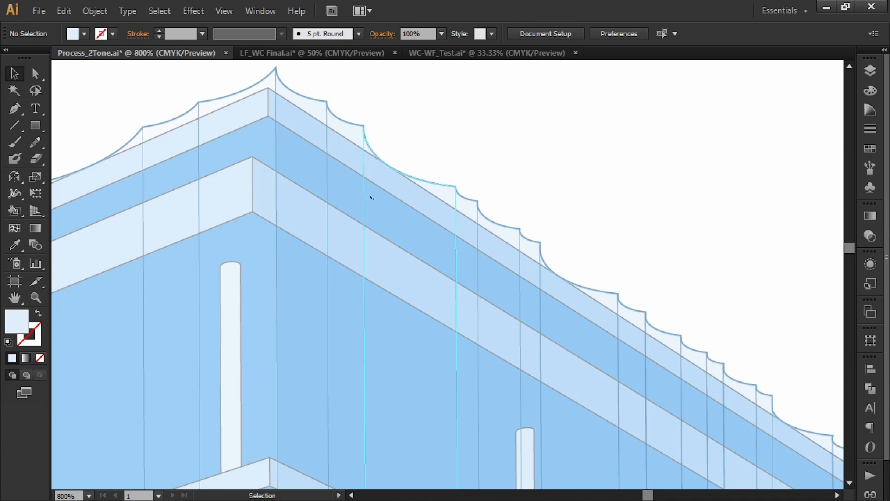
pyautogui.scroll(-3, 467, 284)
pyautogui.scroll(-3, 467, 283)
pyautogui.moveTo(471, 269); pyautogui.dragTo(458, 138)
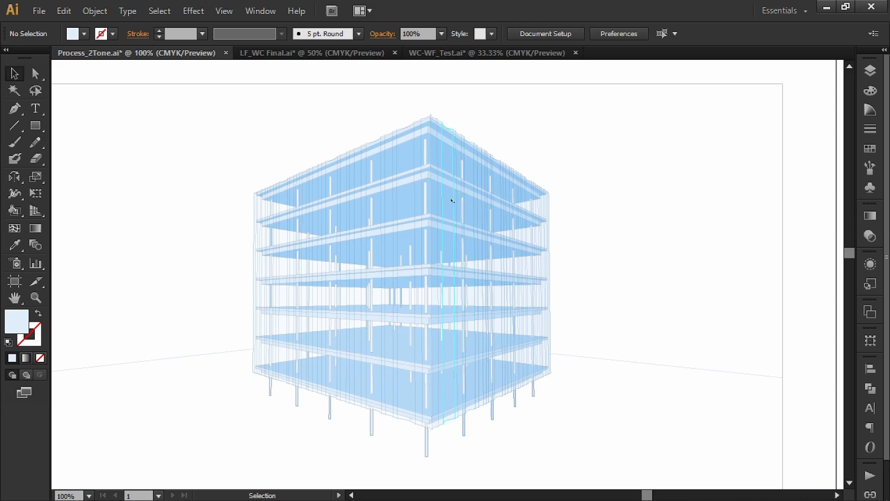
# Check the window fill groups of the right and left facades, deselect them, and view the building without window fill.
pyautogui.click(452, 200)
pyautogui.click(412, 206)
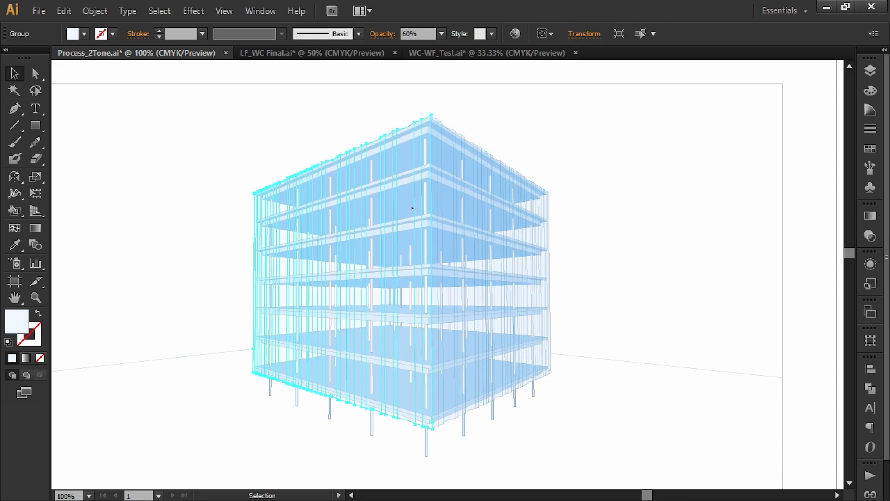
pyautogui.click(612, 71)
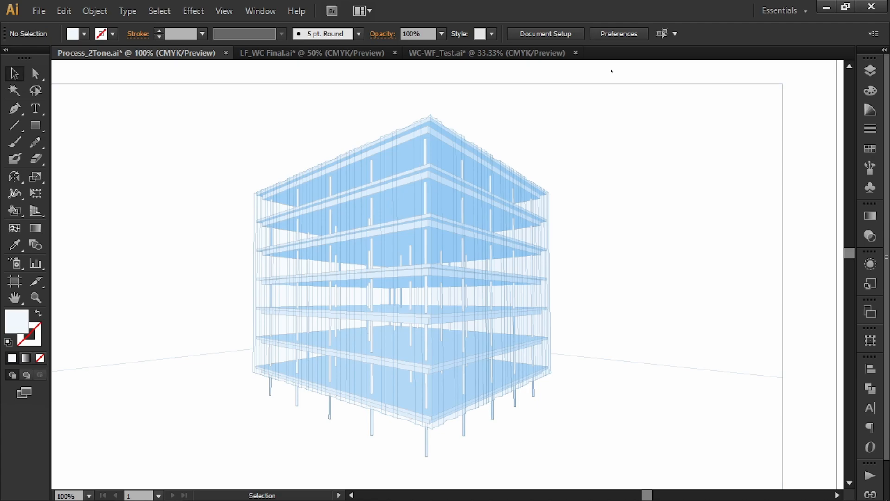
pyautogui.scroll(10, 625, 140)
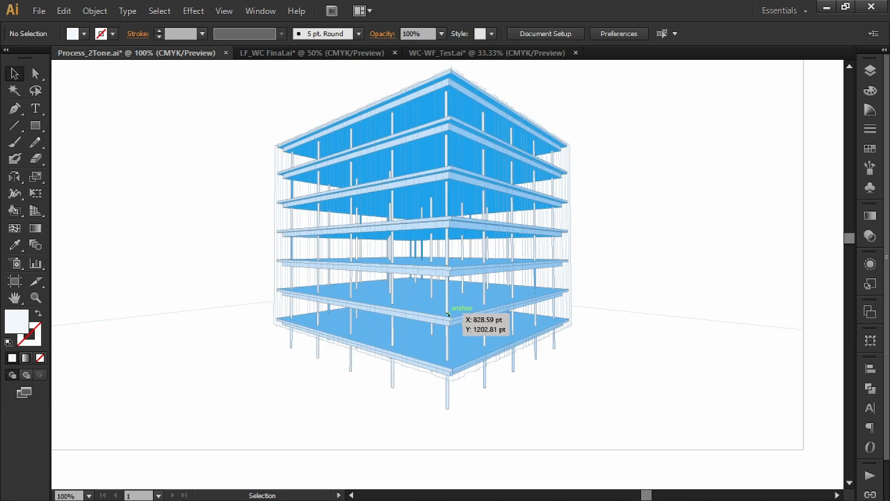
# Examine the textured blue glass rendering of the building and compare it with the variants above.
pyautogui.scroll(-10, 448, 315)
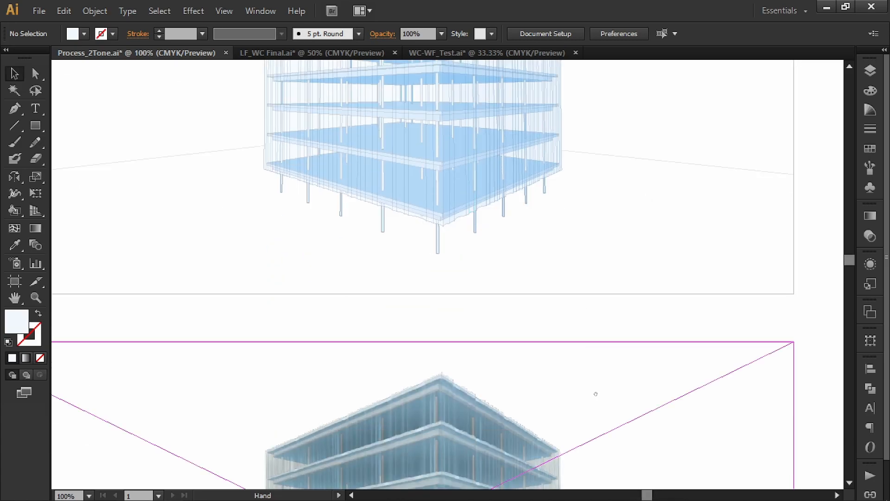
pyautogui.moveTo(596, 347); pyautogui.dragTo(638, 233)
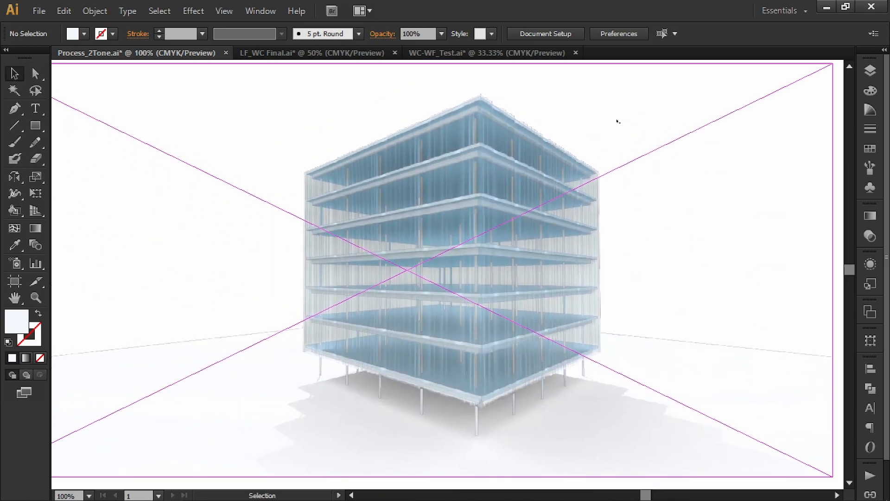
pyautogui.hotkey('ctrl', '-')
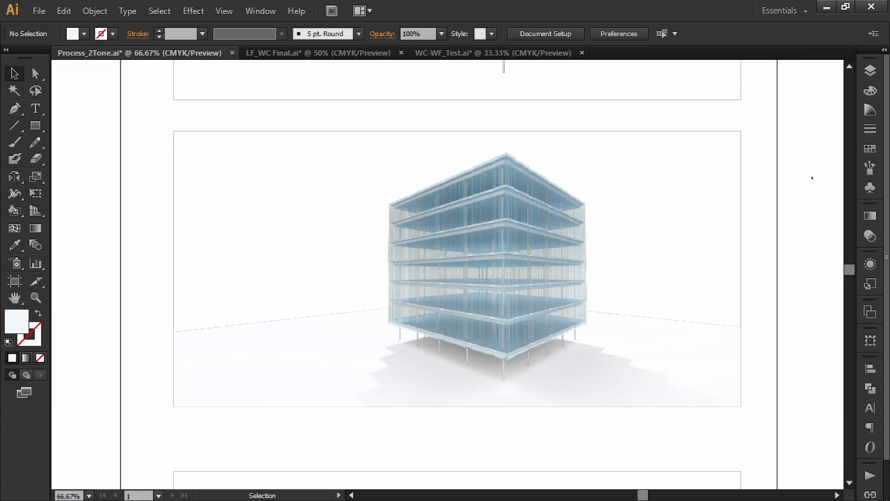
pyautogui.scroll(2, 780, 295)
pyautogui.moveTo(595, 275); pyautogui.dragTo(811, 291)
pyautogui.scroll(-1, 605, 255)
pyautogui.moveTo(605, 251); pyautogui.dragTo(619, 260)
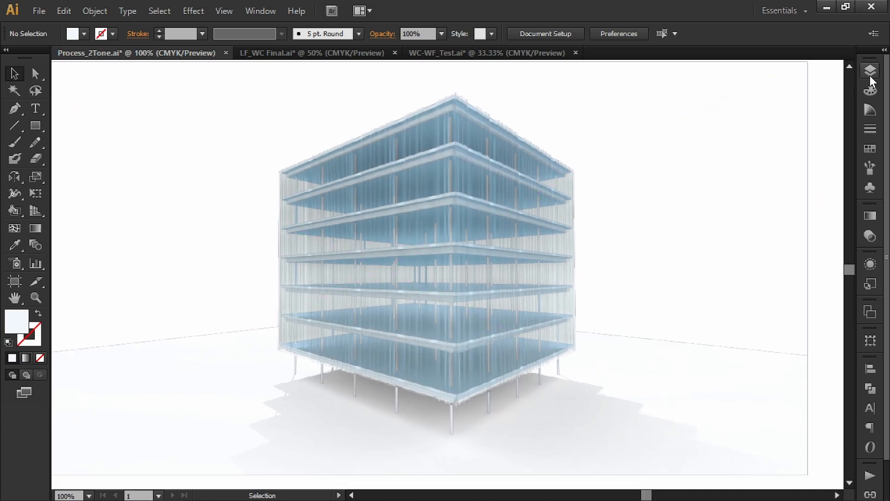
# Select the FlutedGlass.png image, hide every layer except Rendering, and check the image's opacity options without changing them.
pyautogui.click(870, 74)
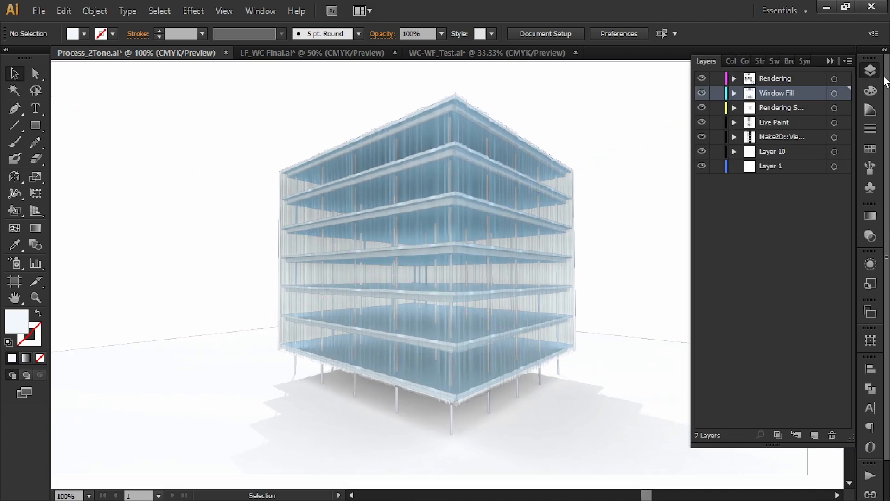
pyautogui.click(644, 148)
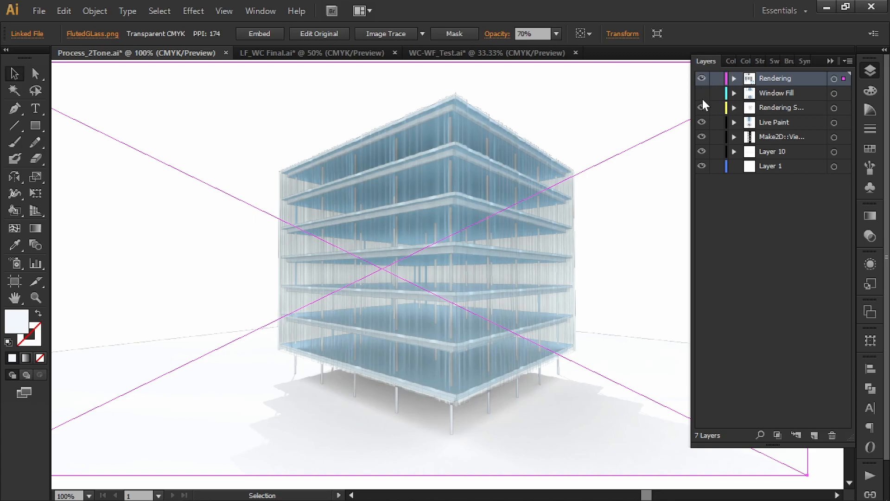
pyautogui.moveTo(701, 96); pyautogui.dragTo(708, 198)
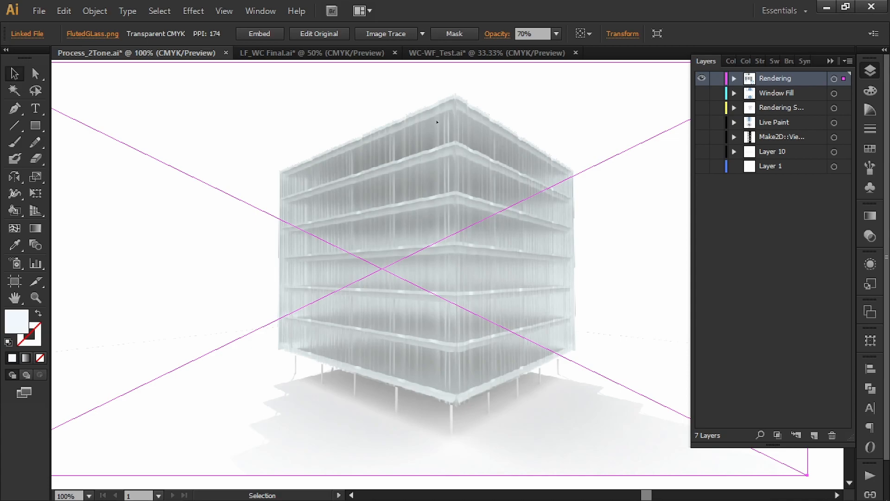
pyautogui.click(556, 34)
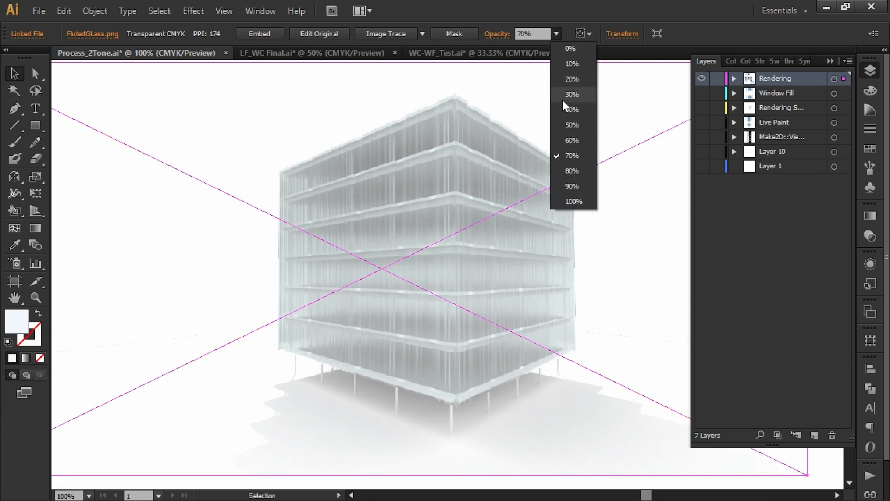
pyautogui.click(558, 29)
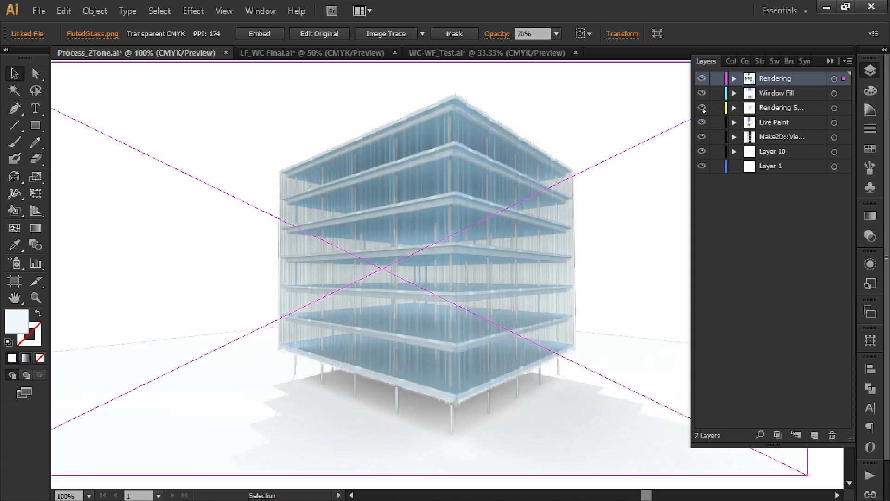
# Compare the building with and without the Rendering layer, leaving it visible, and select the FlutedGlass.png image again.
pyautogui.click(701, 79)
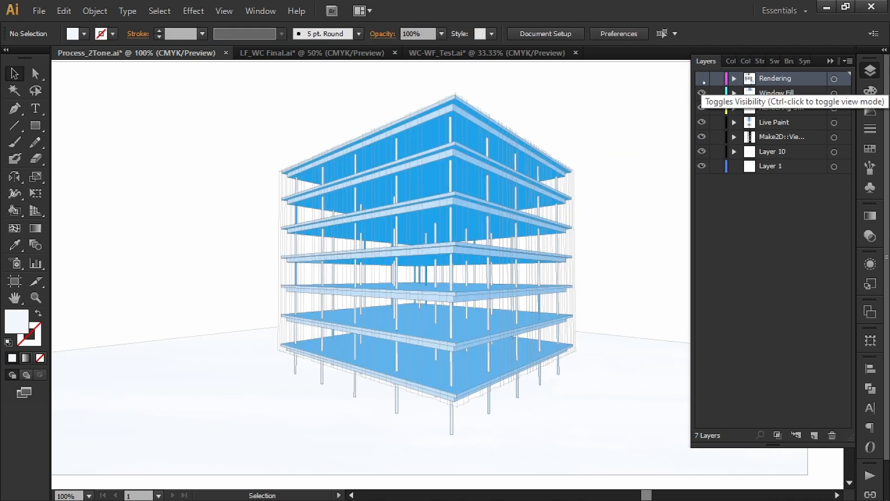
pyautogui.click(702, 79)
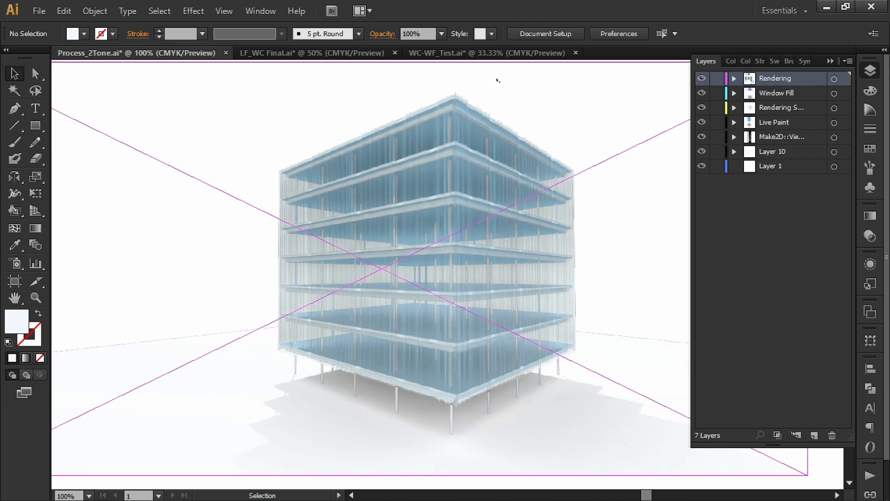
pyautogui.click(549, 85)
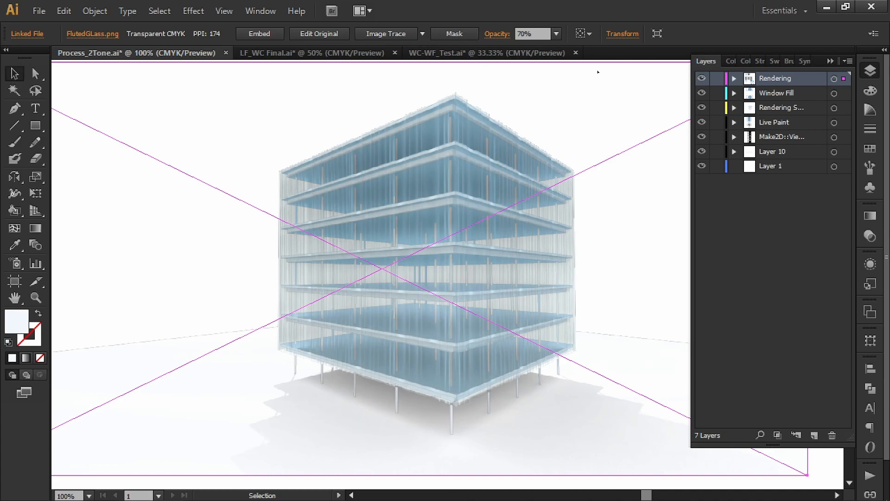
# Hide all layers, view the Rendering layer on its own, and restore the visibility of the remaining layers.
pyautogui.click(702, 78)
pyautogui.moveTo(702, 94); pyautogui.dragTo(706, 204)
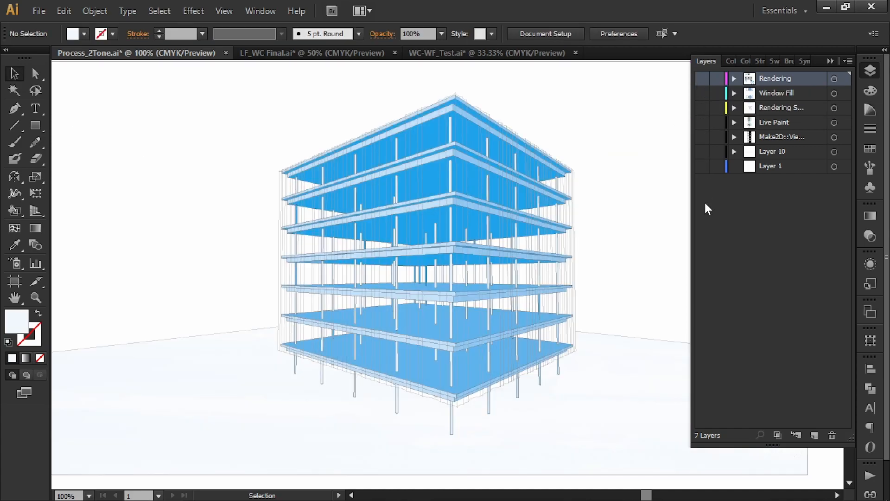
pyautogui.click(702, 78)
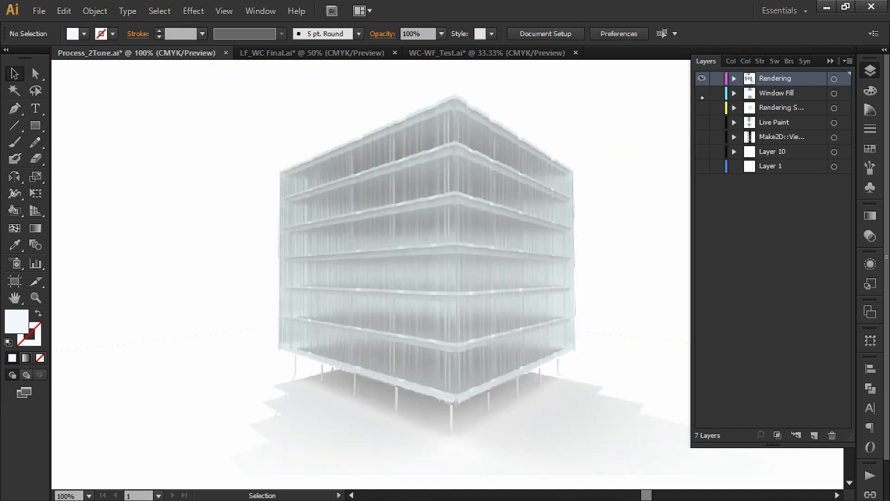
pyautogui.moveTo(702, 97); pyautogui.dragTo(708, 226)
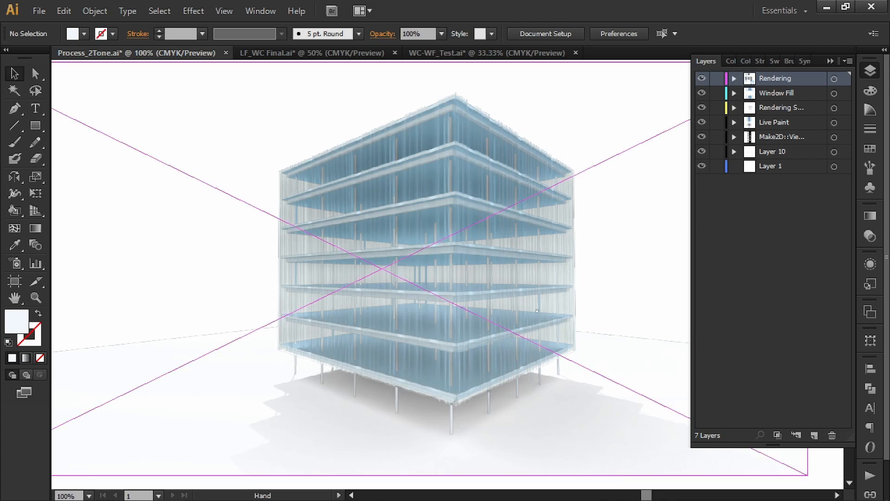
# Compare the fluted glass building with the paler building below, and view the fluted glass image with only the Rendering layer visible.
pyautogui.moveTo(537, 301); pyautogui.dragTo(536, 289)
pyautogui.scroll(-1, 537, 289)
pyautogui.moveTo(542, 327); pyautogui.dragTo(533, 292)
pyautogui.scroll(-5, 532, 292)
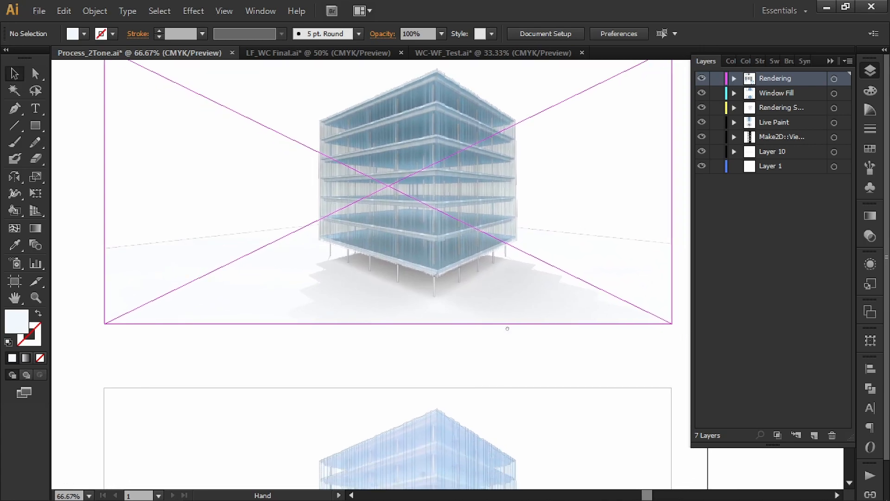
pyautogui.scroll(1, 480, 348)
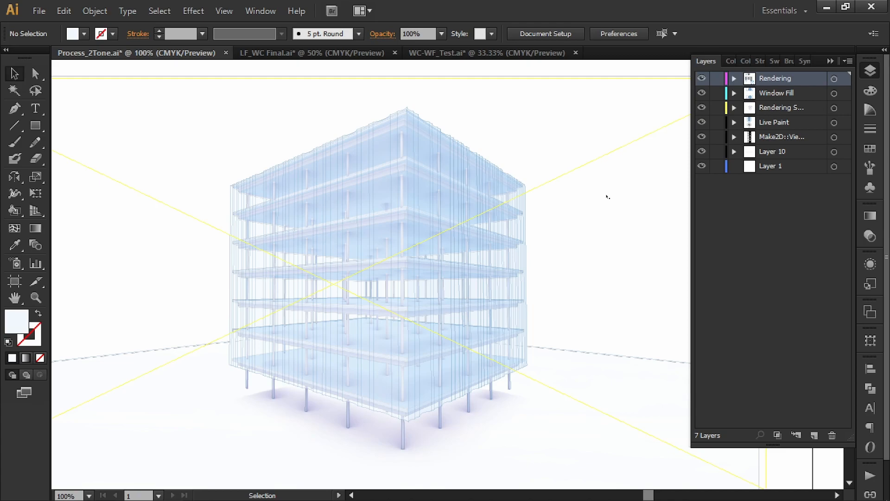
pyautogui.scroll(7, 595, 211)
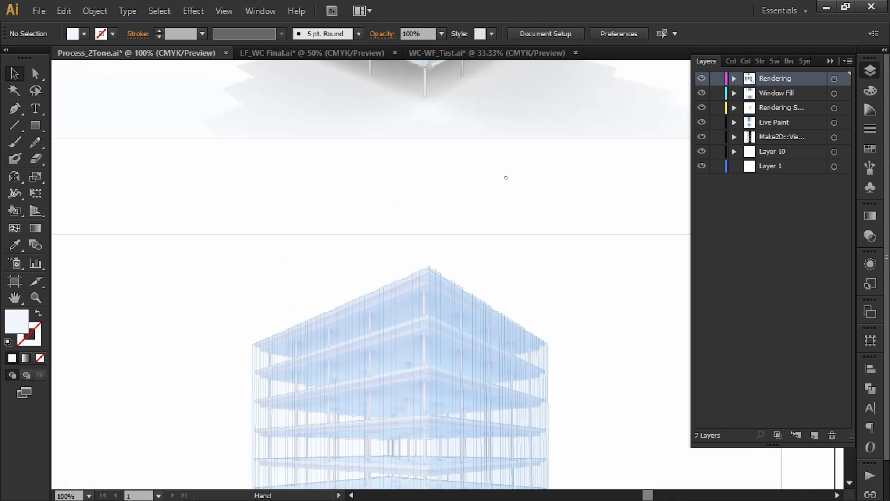
pyautogui.moveTo(701, 93); pyautogui.dragTo(700, 197)
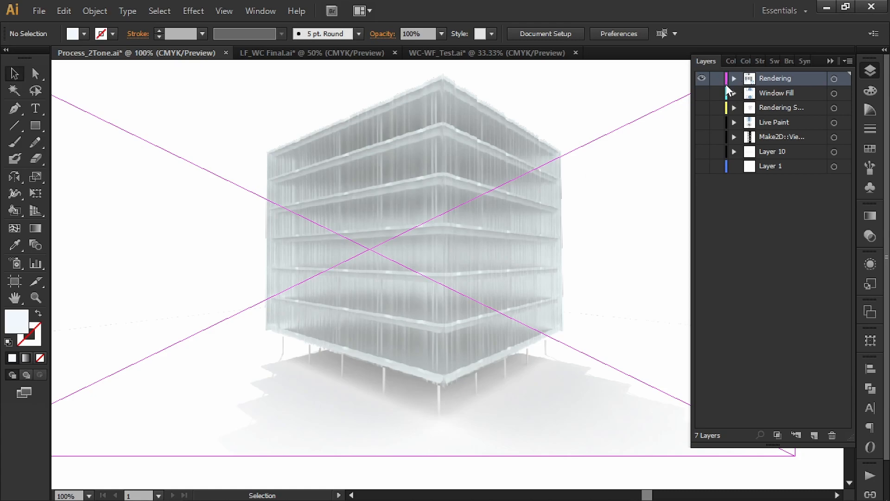
pyautogui.moveTo(702, 93); pyautogui.dragTo(699, 195)
# View the paler building with only its yellow-coded rendering layer visible and select its FG1.png image.
pyautogui.moveTo(519, 413); pyautogui.dragTo(489, 242)
pyautogui.moveTo(492, 431); pyautogui.dragTo(519, 118)
pyautogui.moveTo(702, 79); pyautogui.dragTo(702, 222)
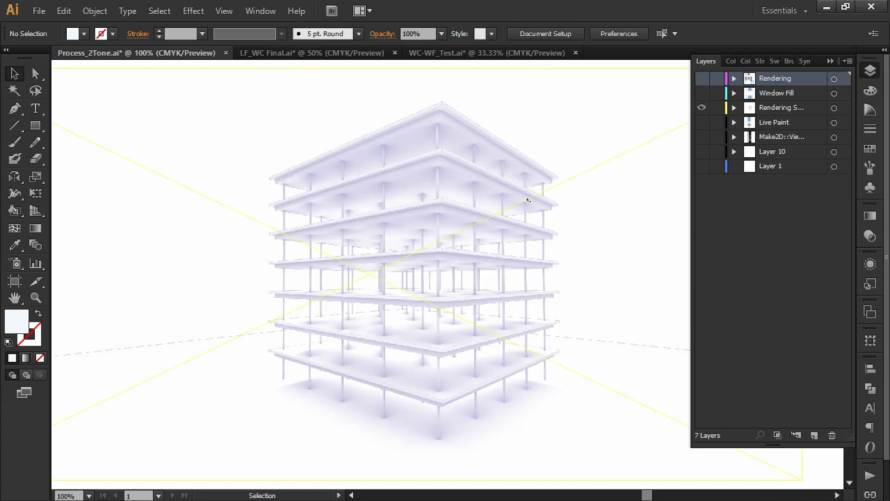
pyautogui.hotkey('ctrl', '-')
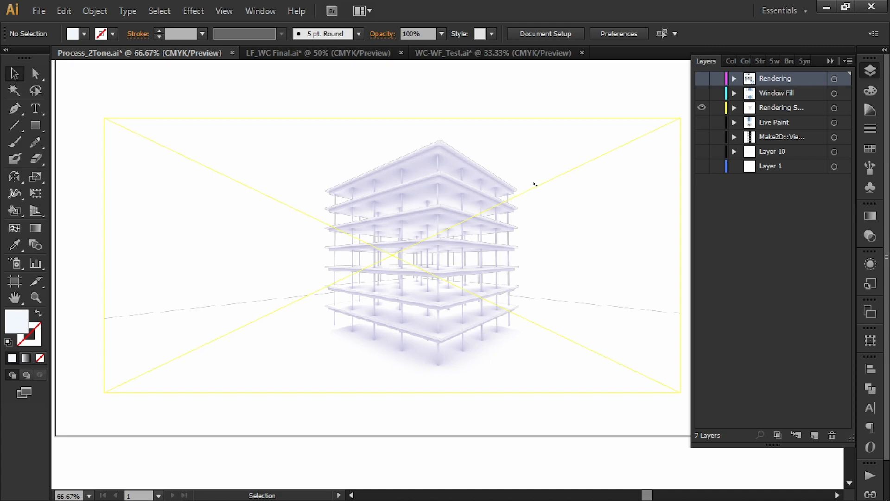
pyautogui.click(535, 184)
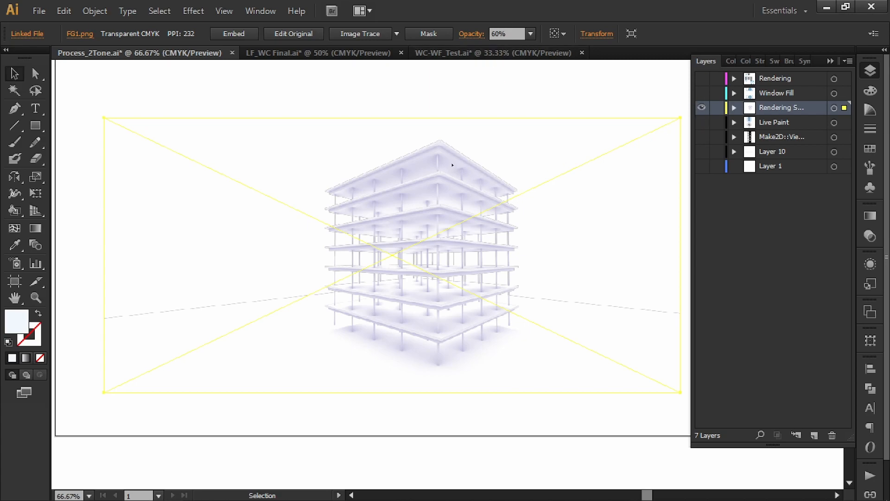
# Make all the hidden layers visible again over the FG1.png shading and deselect the image.
pyautogui.click(702, 122)
pyautogui.click(703, 92)
pyautogui.click(702, 78)
pyautogui.moveTo(701, 137); pyautogui.dragTo(703, 167)
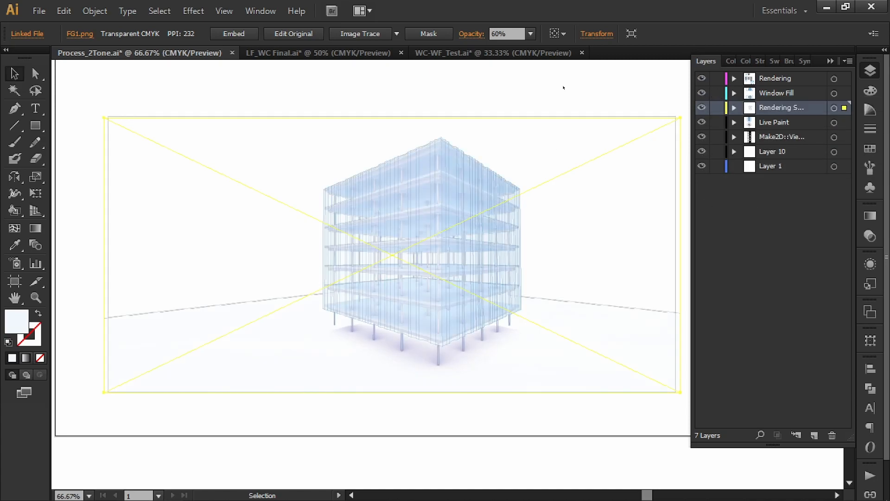
pyautogui.click(591, 76)
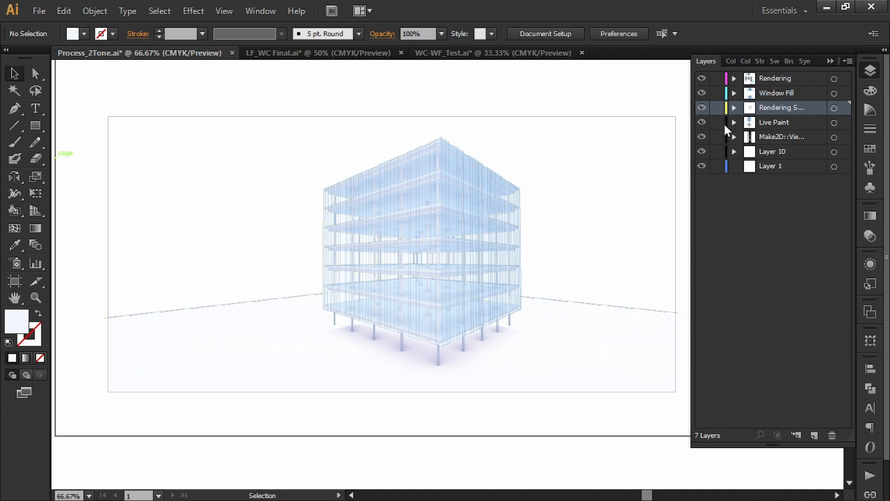
# Toggle the FG1.png shading layer off and back on to compare the paler building with and without it.
pyautogui.click(706, 108)
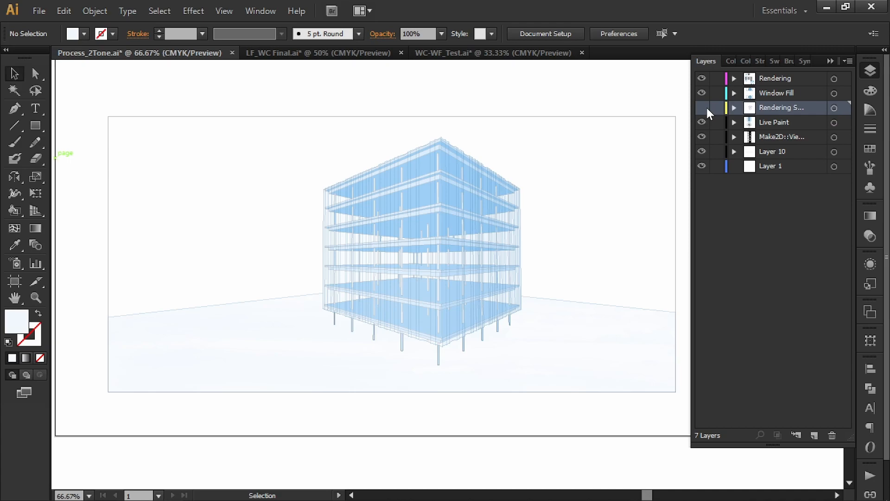
pyautogui.click(702, 108)
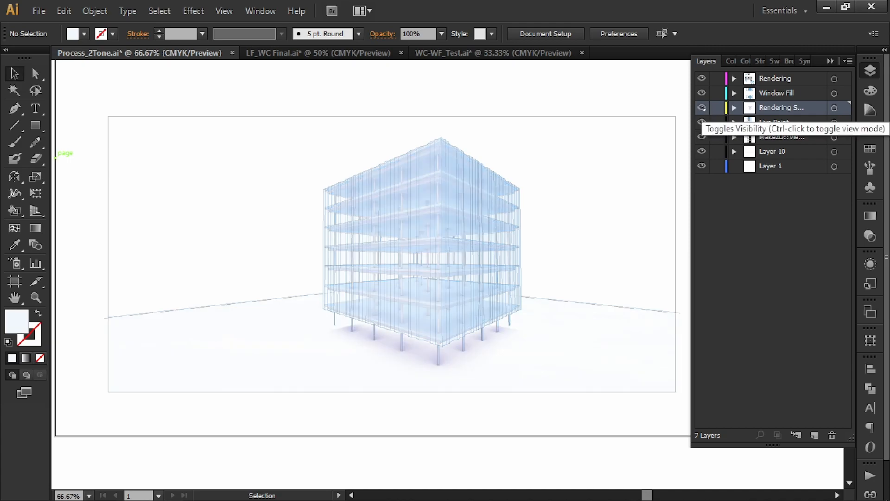
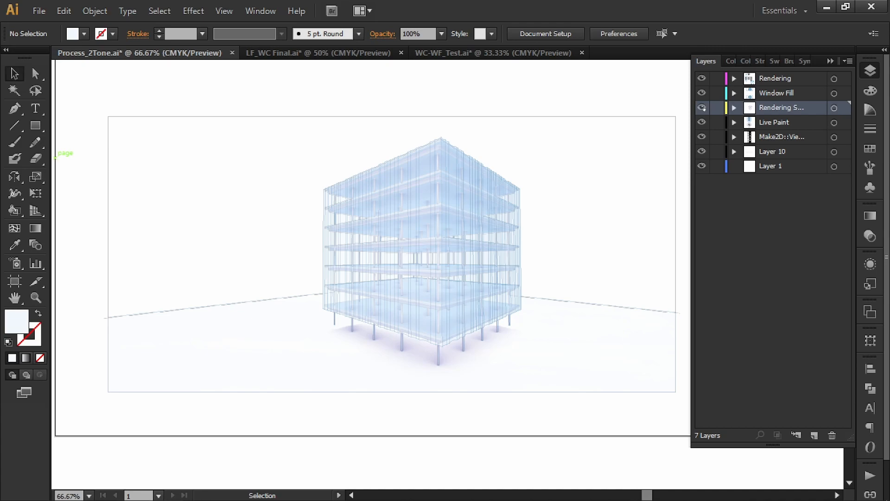
# Compare the pale overlaid building with the flat blue glass building and the darker textured version below it.
pyautogui.moveTo(470, 97); pyautogui.dragTo(467, 227)
pyautogui.moveTo(508, 297); pyautogui.dragTo(483, 322)
pyautogui.moveTo(425, 80); pyautogui.dragTo(422, 309)
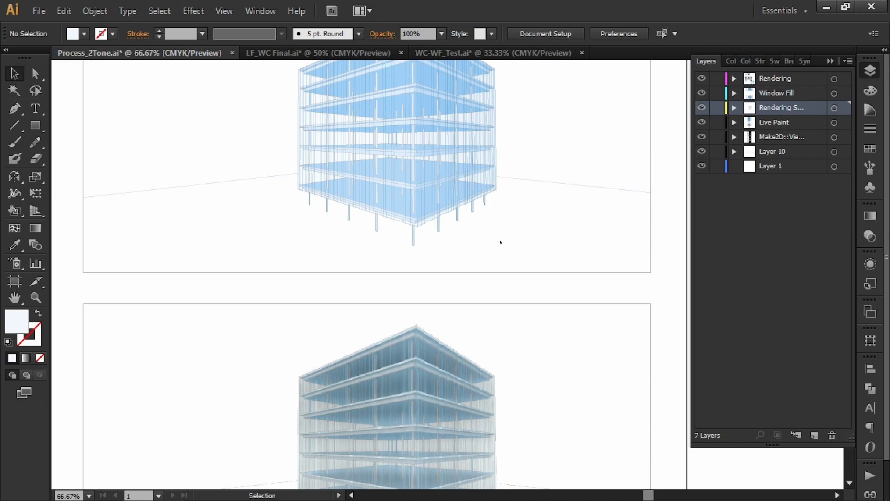
pyautogui.moveTo(505, 207); pyautogui.dragTo(490, 299)
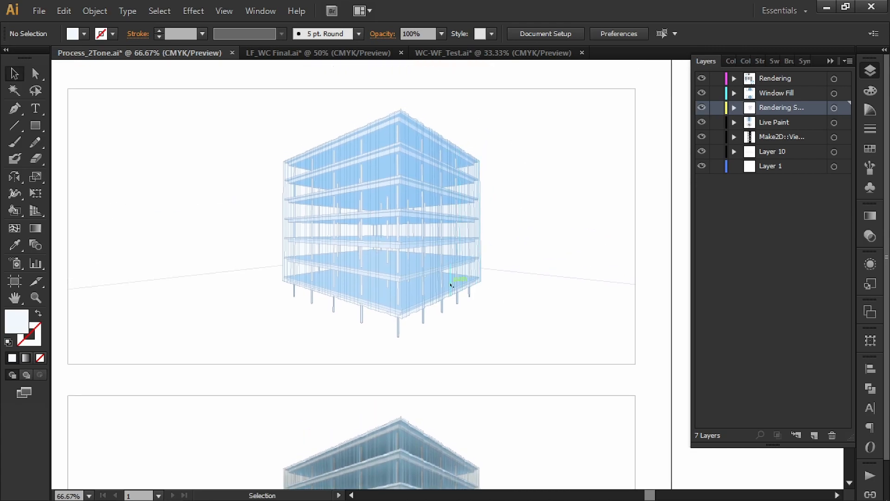
pyautogui.press('space')
pyautogui.moveTo(350, 134); pyautogui.dragTo(365, 169)
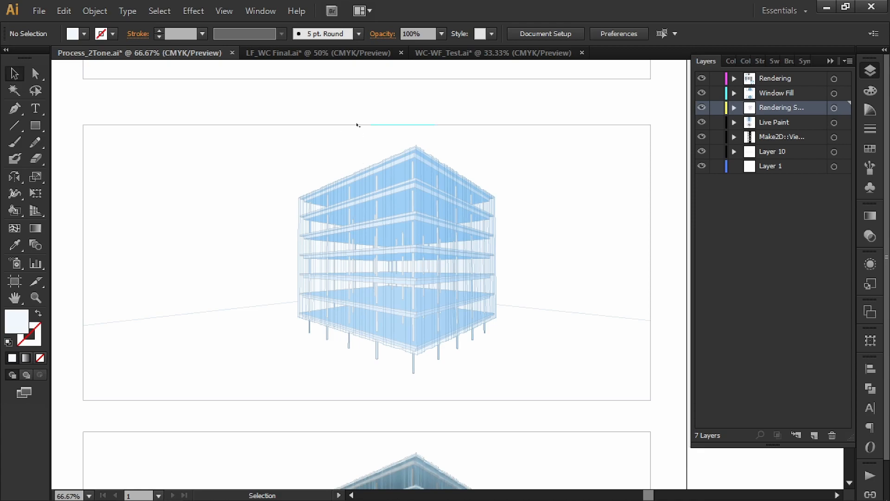
# Switch to LF_WC Final.ai and examine the terraced building's plain line drawing beside its pink and blue watercolour version.
pyautogui.click(302, 53)
pyautogui.press('space')
pyautogui.moveTo(519, 157); pyautogui.dragTo(515, 312)
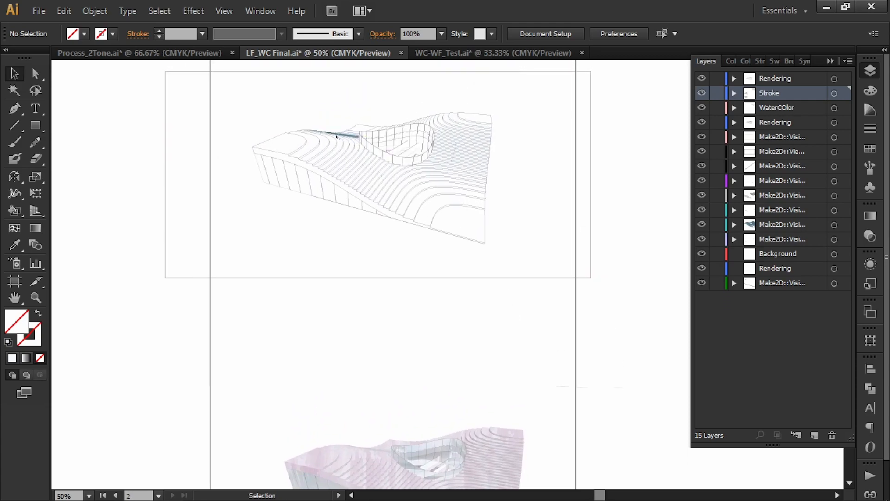
pyautogui.press('space')
pyautogui.moveTo(519, 233); pyautogui.dragTo(516, 294)
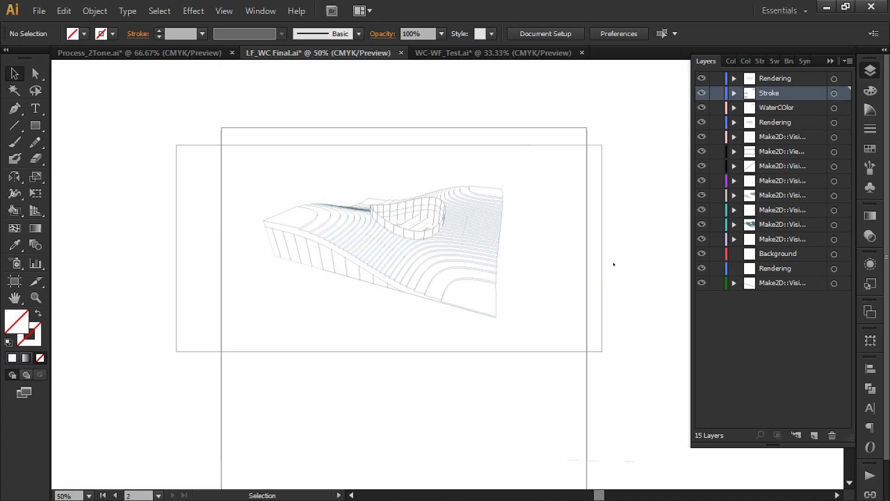
pyautogui.moveTo(624, 238); pyautogui.dragTo(138, 237)
pyautogui.moveTo(492, 244); pyautogui.dragTo(458, 289)
pyautogui.scroll(2, 545, 260)
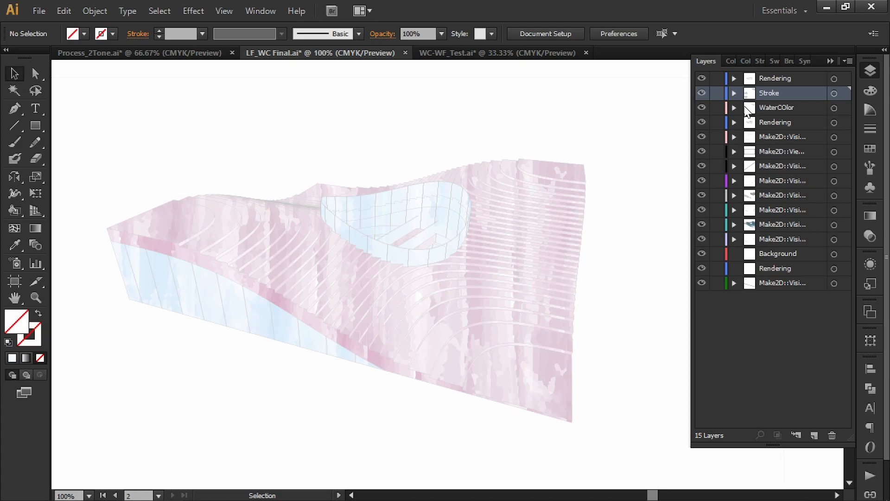
# Hide the WaterCOlor layer and select the terraced building's linework group to inspect it, leaving nothing selected at the end.
pyautogui.click(702, 107)
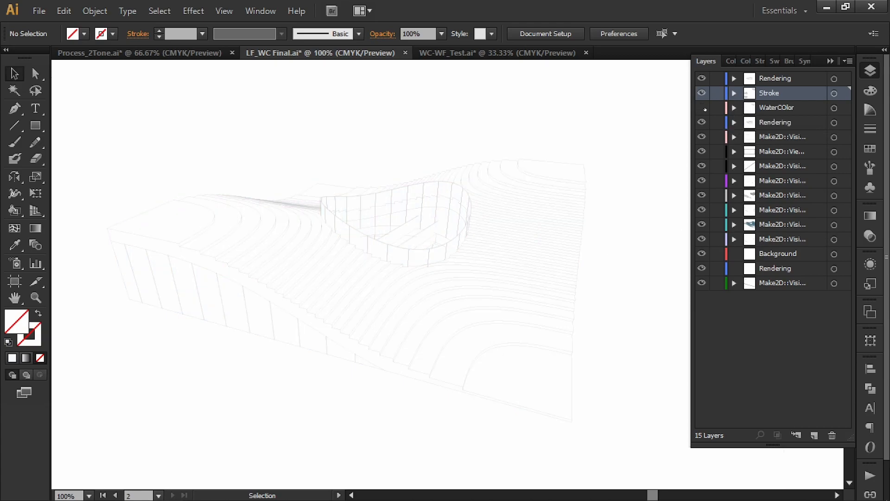
pyautogui.click(189, 235)
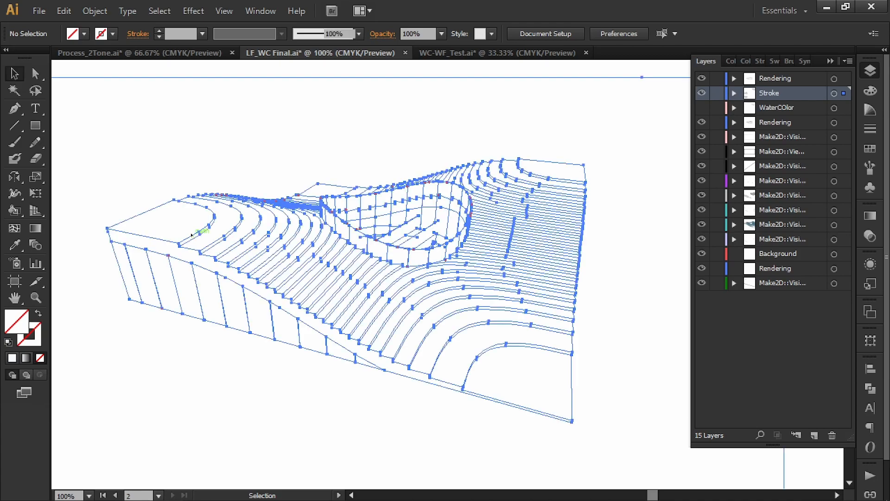
pyautogui.click(231, 107)
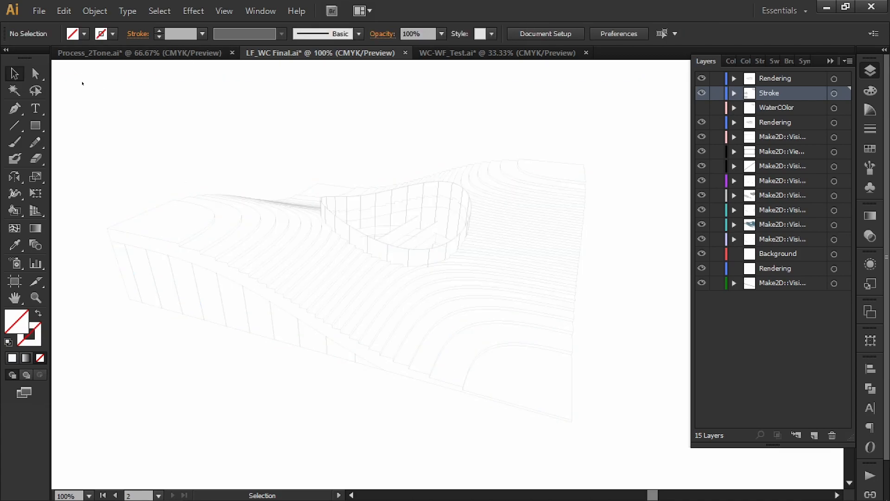
# Inspect the stroke weight and colour of a single roof contour line, and make the WaterCOlor layer visible again.
pyautogui.click(37, 73)
pyautogui.click(238, 224)
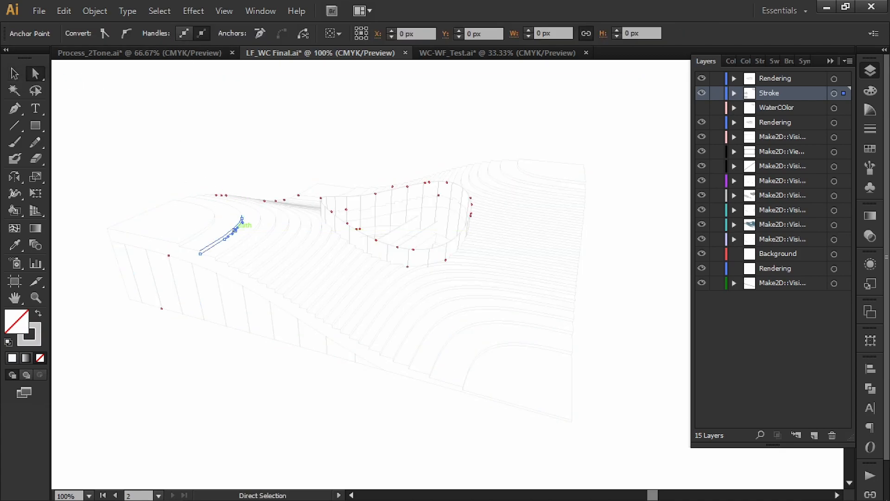
pyautogui.click(870, 128)
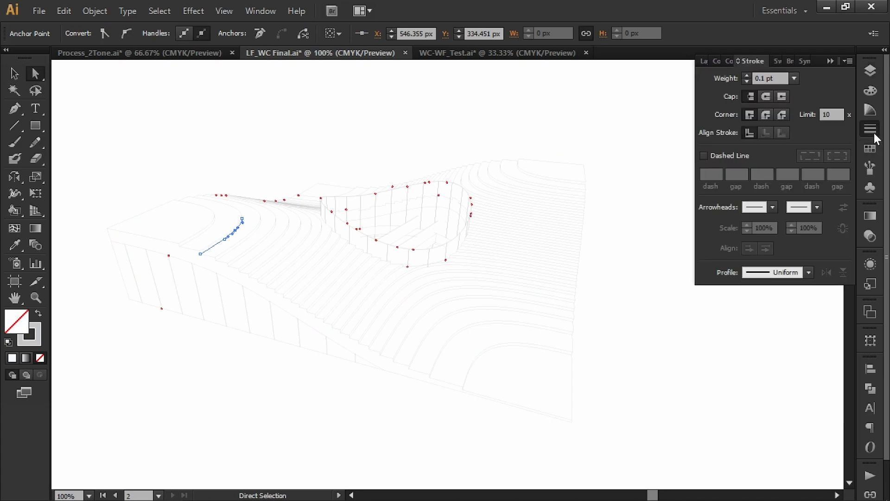
pyautogui.click(871, 91)
pyautogui.click(712, 99)
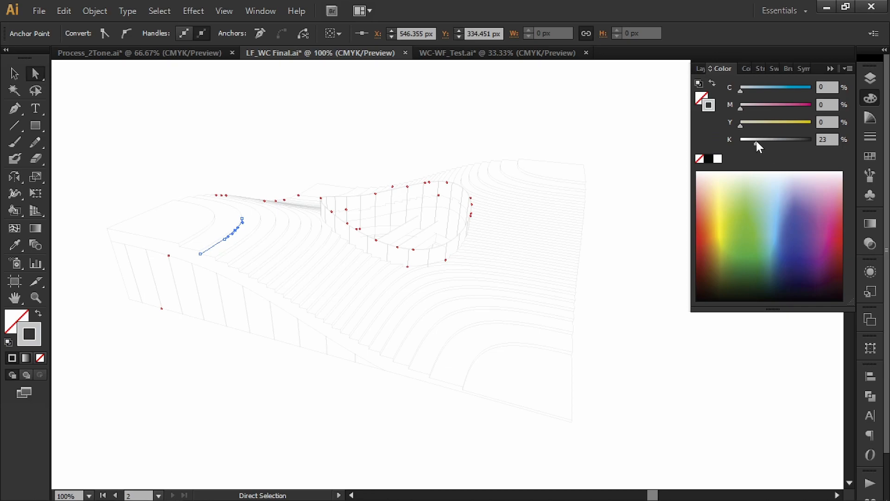
pyautogui.click(834, 69)
pyautogui.press('v')
pyautogui.click(798, 135)
pyautogui.click(871, 79)
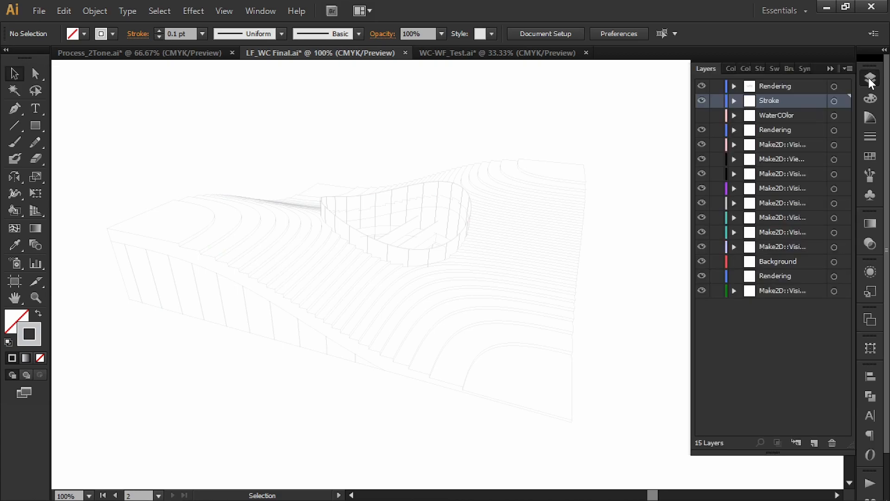
pyautogui.click(702, 116)
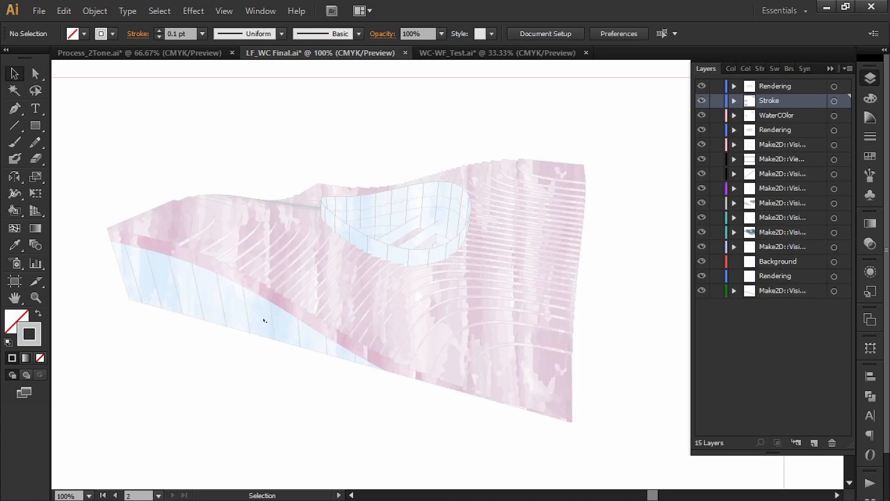
# Switch to WC-WF_Test.ai and zoom in on the pink watercolour gabled buildings below the framed drawing.
pyautogui.click(543, 54)
pyautogui.hotkey('ctrl', 'z')
pyautogui.hotkey('ctrl', 'z')
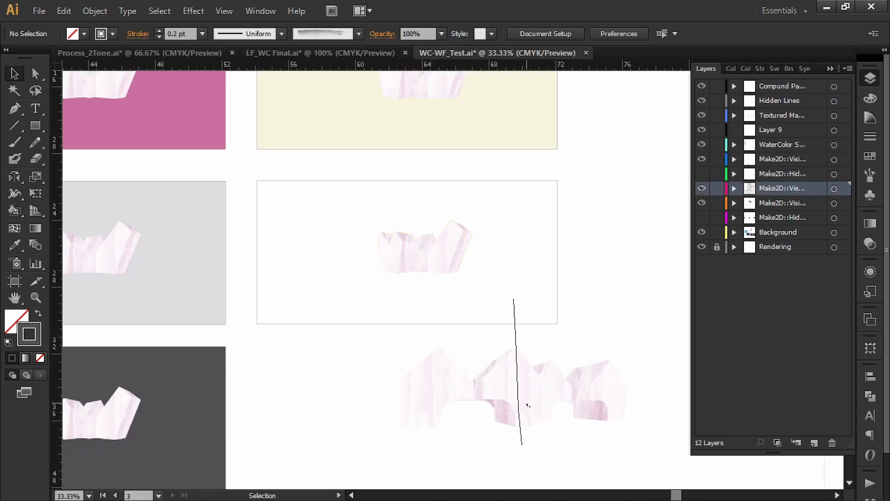
pyautogui.scroll(2, 529, 413)
pyautogui.press('space')
pyautogui.moveTo(531, 337); pyautogui.dragTo(506, 334)
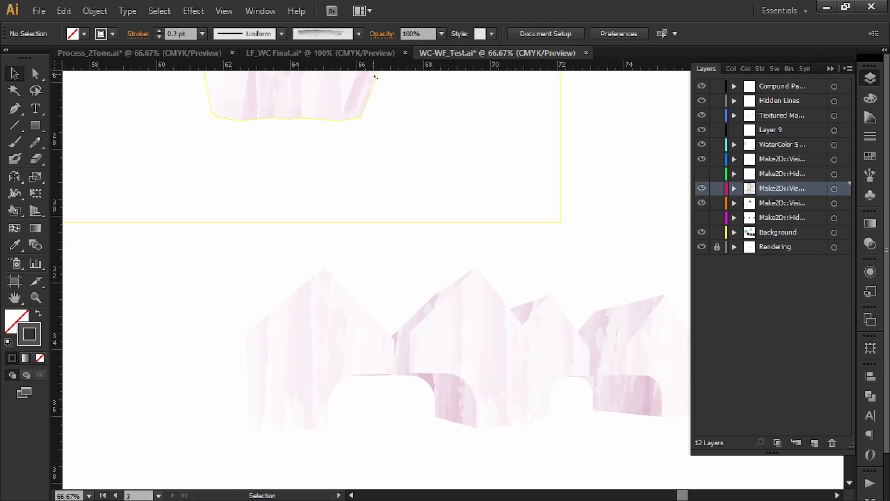
# Return to LF_WC Final.ai and toggle the WaterCOlor layer off and back on to compare the terraced building.
pyautogui.click(318, 52)
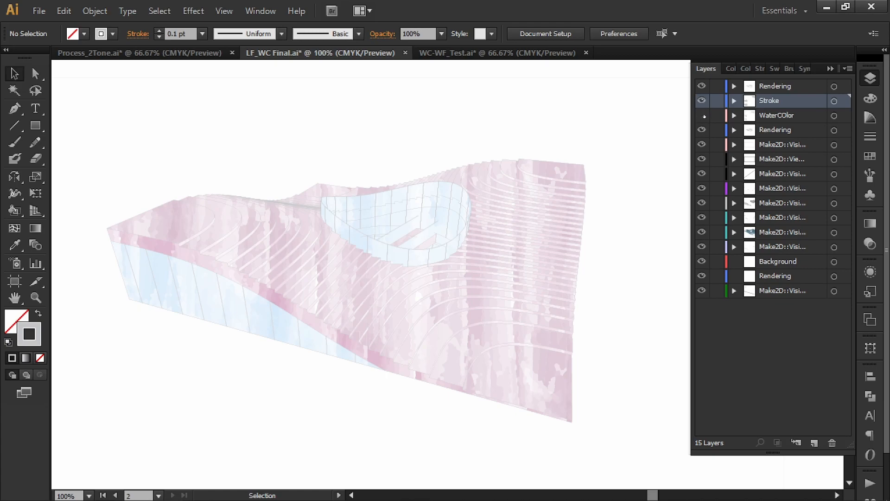
pyautogui.click(705, 116)
pyautogui.click(703, 115)
# Examine the terraced building version that has the grey rendering laid over its watercolour fill.
pyautogui.moveTo(374, 225); pyautogui.dragTo(563, 227)
pyautogui.moveTo(278, 236); pyautogui.dragTo(511, 231)
pyautogui.moveTo(199, 230); pyautogui.dragTo(538, 221)
pyautogui.moveTo(99, 244); pyautogui.dragTo(463, 241)
pyautogui.moveTo(290, 272); pyautogui.dragTo(480, 221)
pyautogui.moveTo(371, 302)
pyautogui.mouseDown()
pyautogui.moveTo(417, 173)
pyautogui.moveTo(417, 114)
pyautogui.mouseUp()
pyautogui.moveTo(505, 355)
pyautogui.mouseDown()
pyautogui.moveTo(483, 306)
pyautogui.moveTo(467, 143)
pyautogui.mouseUp()
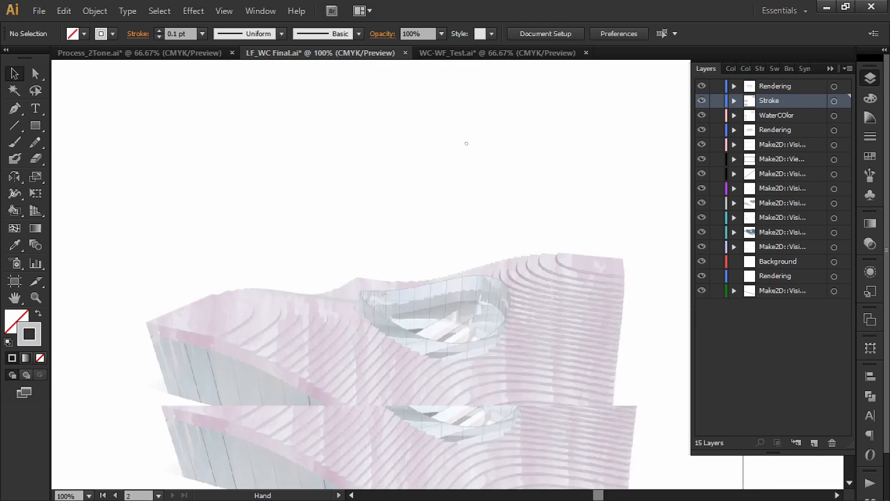
pyautogui.moveTo(495, 202); pyautogui.dragTo(441, 110)
pyautogui.moveTo(412, 190); pyautogui.dragTo(428, 206)
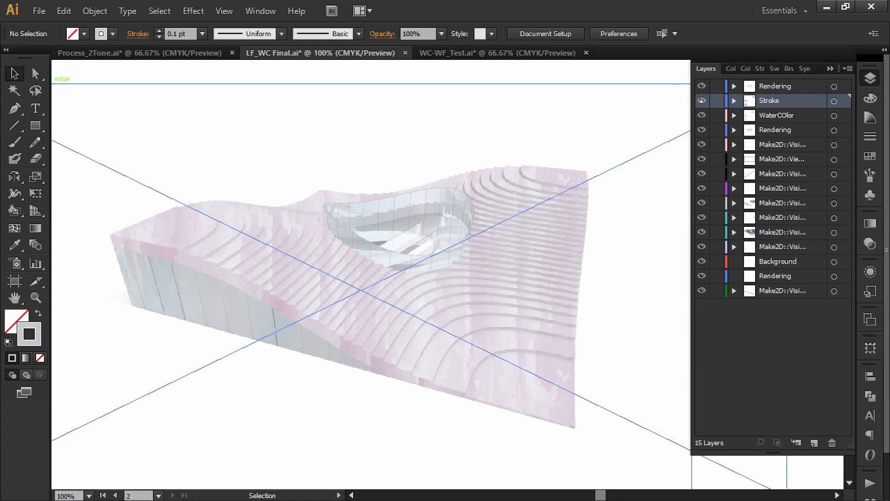
# Hide every layer except the top Rendering layer and select its LF_WC_REND.png image.
pyautogui.moveTo(702, 100); pyautogui.dragTo(701, 275)
pyautogui.click(704, 292)
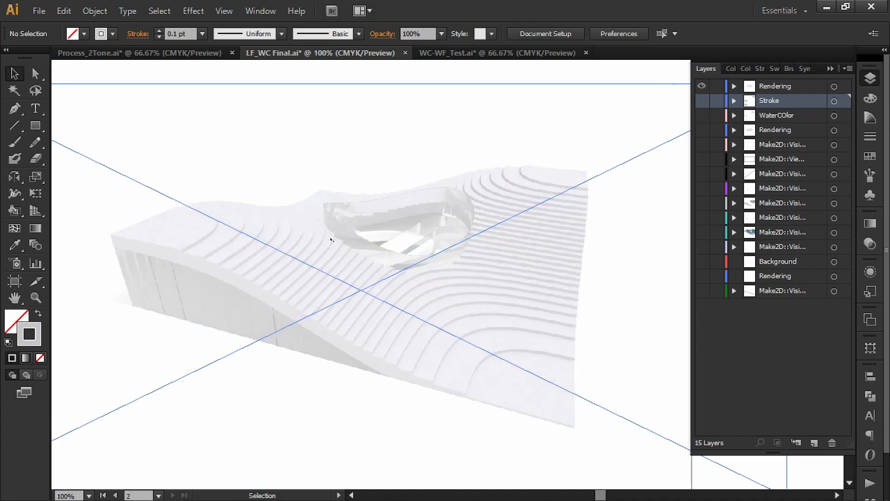
pyautogui.click(625, 165)
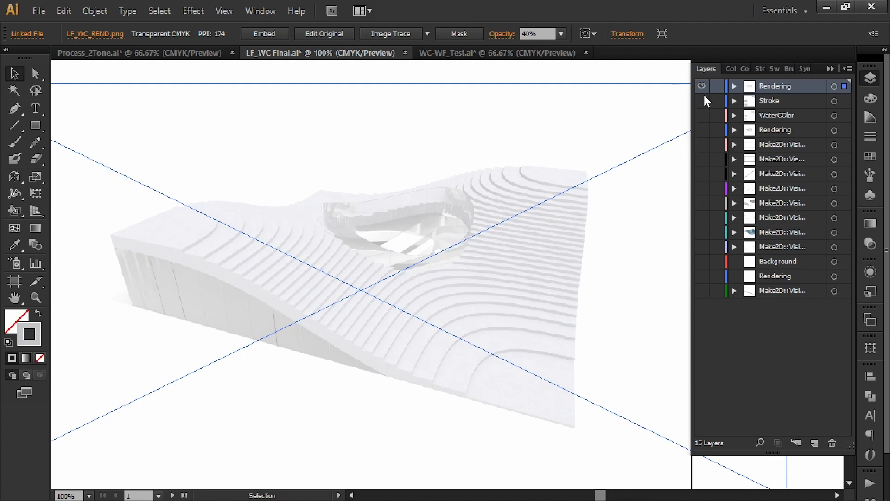
# Make all the hidden layers visible again and lock the top Rendering layer so the Live Paint group beneath is selectable.
pyautogui.moveTo(705, 101); pyautogui.dragTo(716, 312)
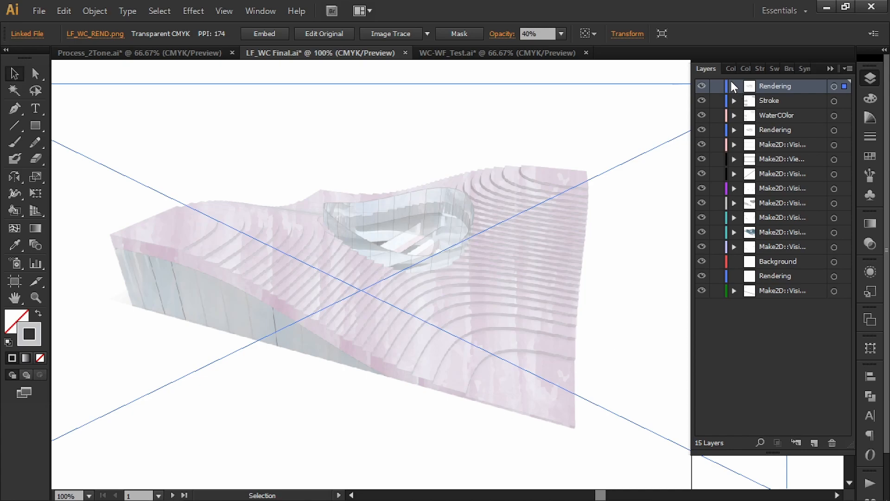
pyautogui.click(718, 86)
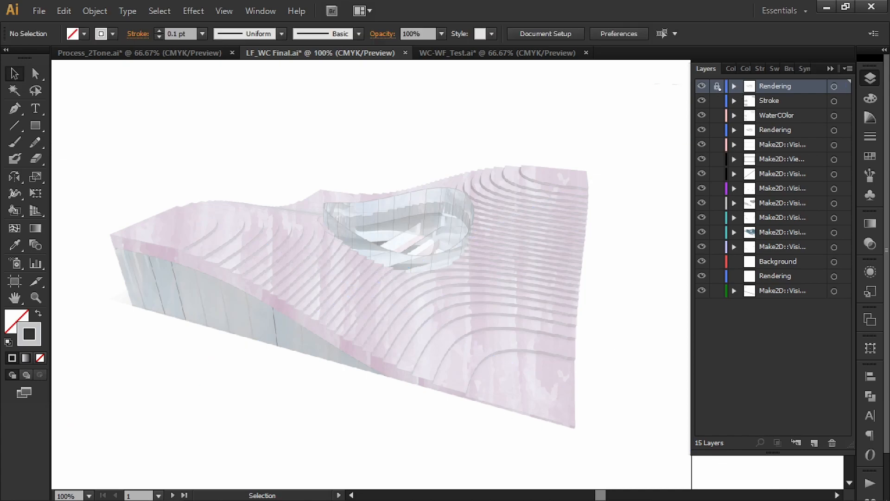
pyautogui.click(512, 393)
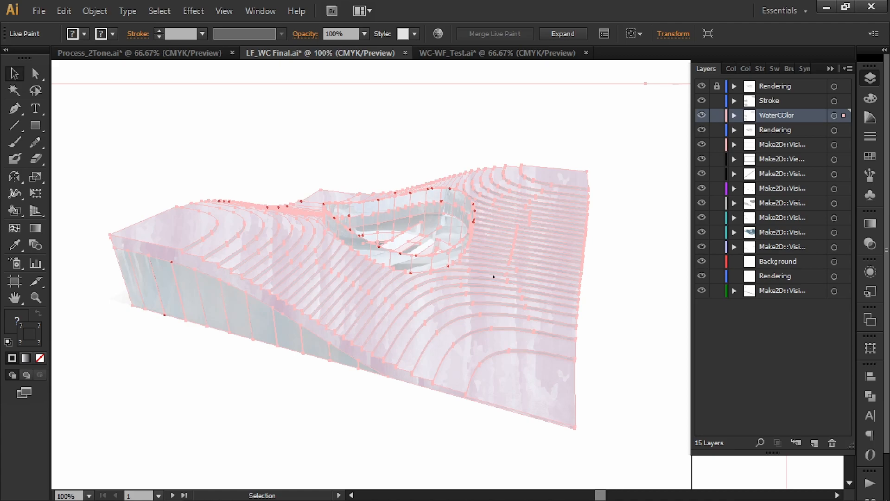
pyautogui.click(623, 65)
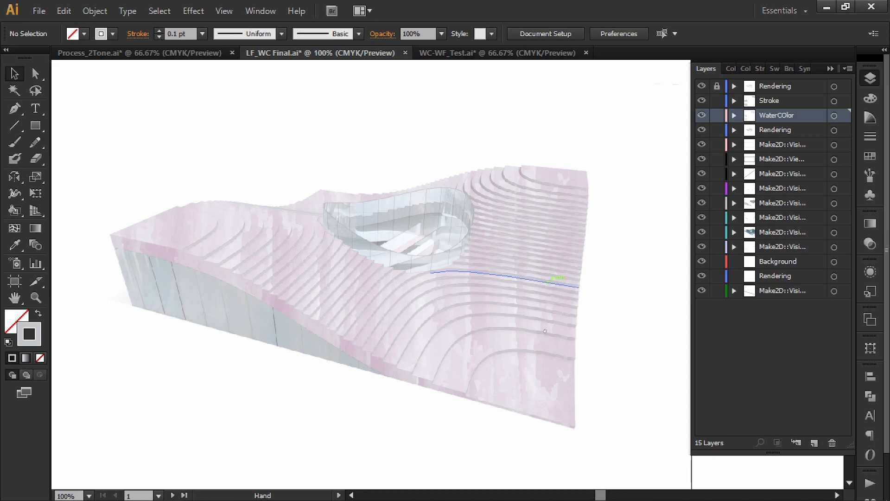
# Compare the two rendering-overlaid versions of the terraced building, one with soft watercolour tones and one with stronger brush texture.
pyautogui.scroll(-15, 534, 111)
pyautogui.scroll(-8, 512, 137)
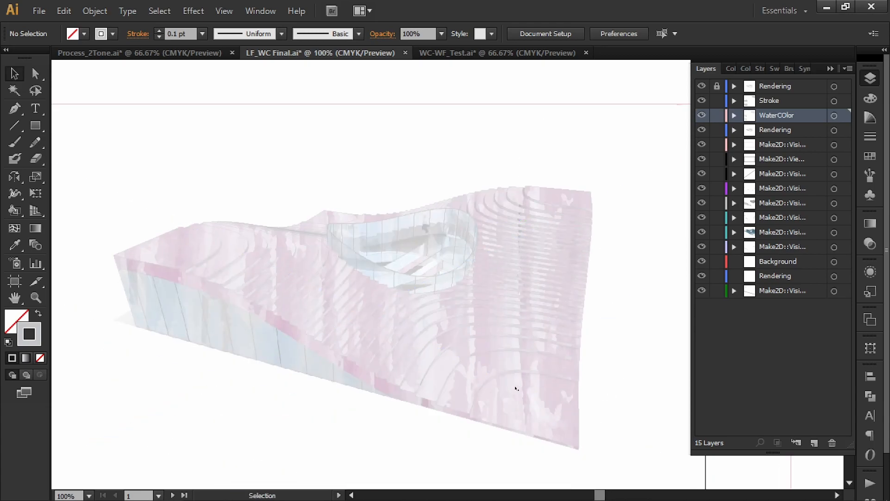
pyautogui.scroll(3, 509, 180)
pyautogui.scroll(-10, 508, 180)
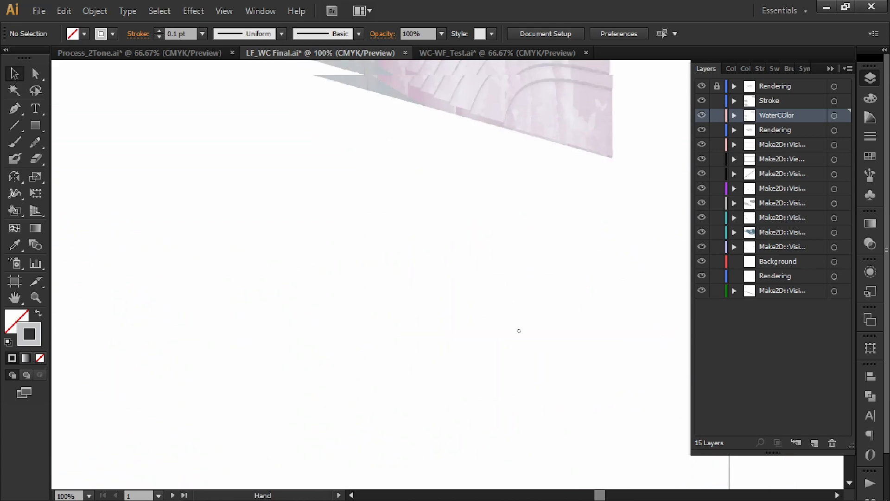
pyautogui.scroll(7, 548, 237)
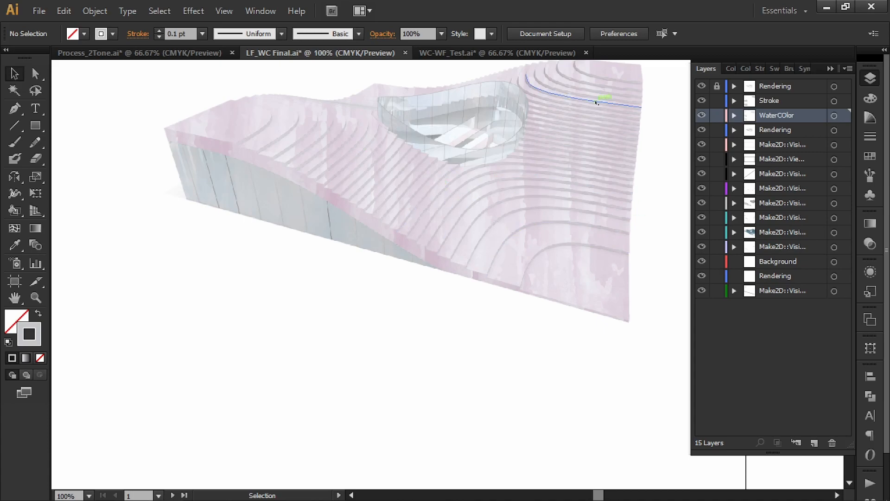
pyautogui.press('space')
pyautogui.moveTo(465, 373); pyautogui.dragTo(439, 154)
pyautogui.moveTo(473, 239); pyautogui.dragTo(499, 96)
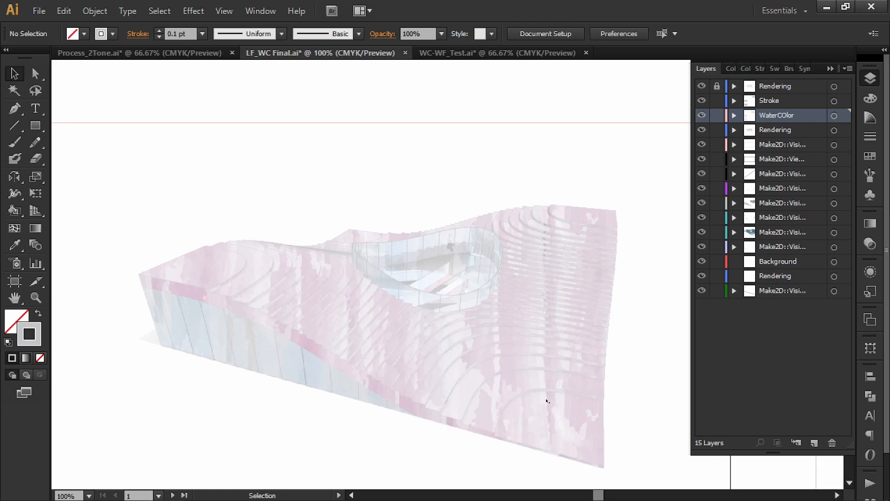
pyautogui.press('space')
pyautogui.moveTo(487, 326); pyautogui.dragTo(459, 302)
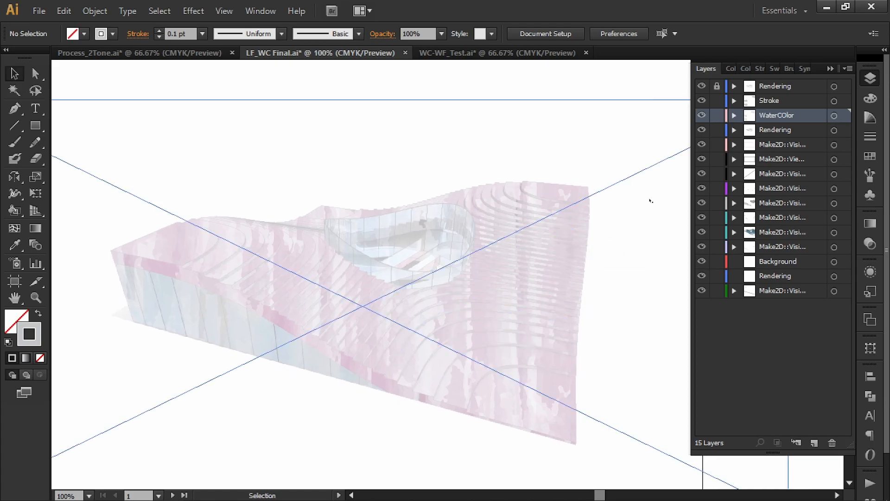
# Toggle the Stroke, WaterCOlor and lower Rendering layers off and back on to compare their effect on the textured terraced building.
pyautogui.click(702, 115)
pyautogui.click(703, 100)
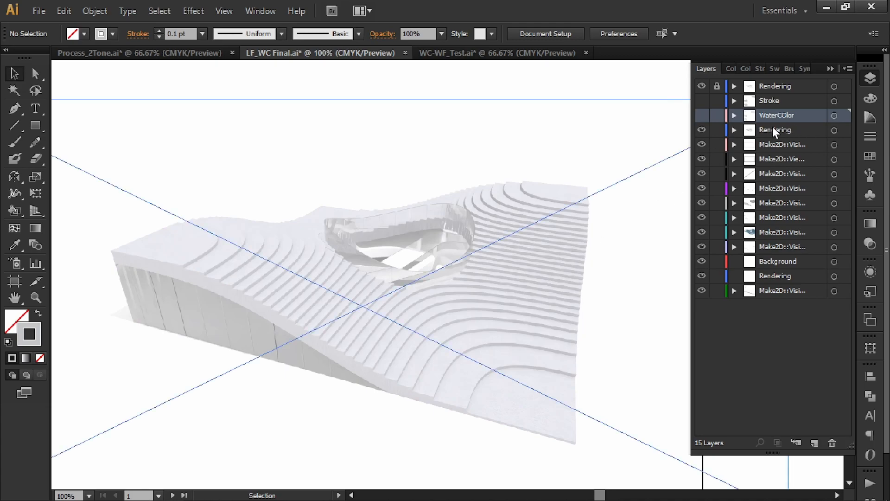
pyautogui.click(702, 129)
pyautogui.click(702, 129)
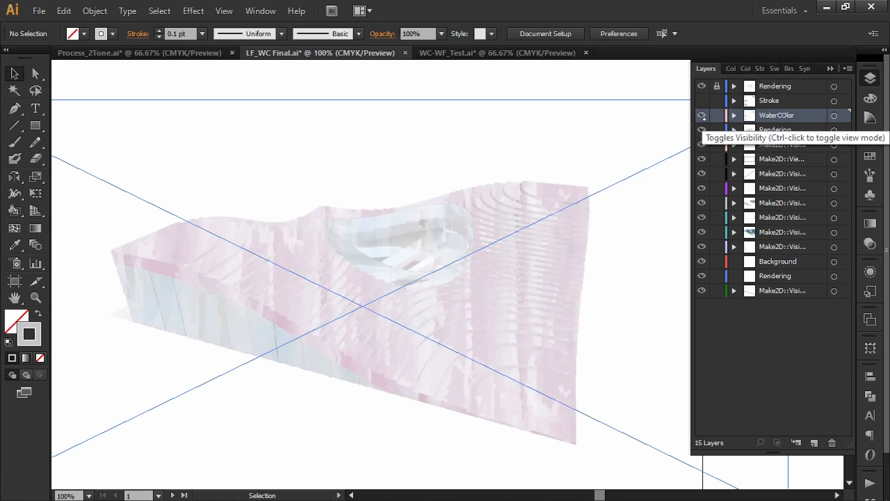
pyautogui.click(702, 100)
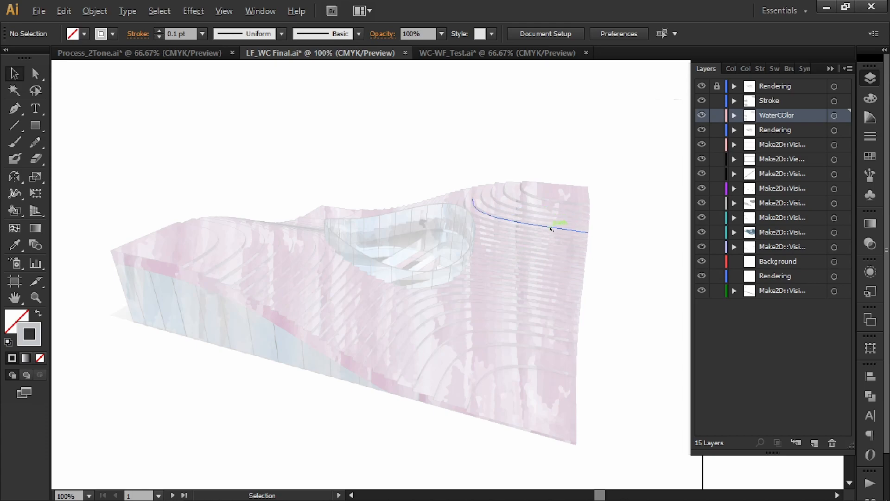
# Zoom out and compare the terraced building's line drawing, rendering-overlaid versions and plain watercolour version across the artboards.
pyautogui.scroll(-3, 551, 229)
pyautogui.moveTo(551, 238); pyautogui.dragTo(469, 399)
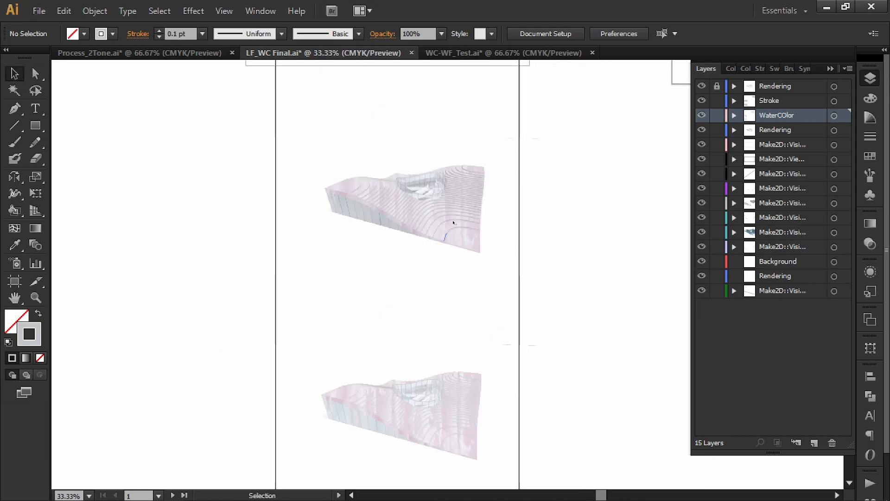
pyautogui.moveTo(459, 235); pyautogui.dragTo(325, 341)
pyautogui.moveTo(661, 98); pyautogui.dragTo(564, 147)
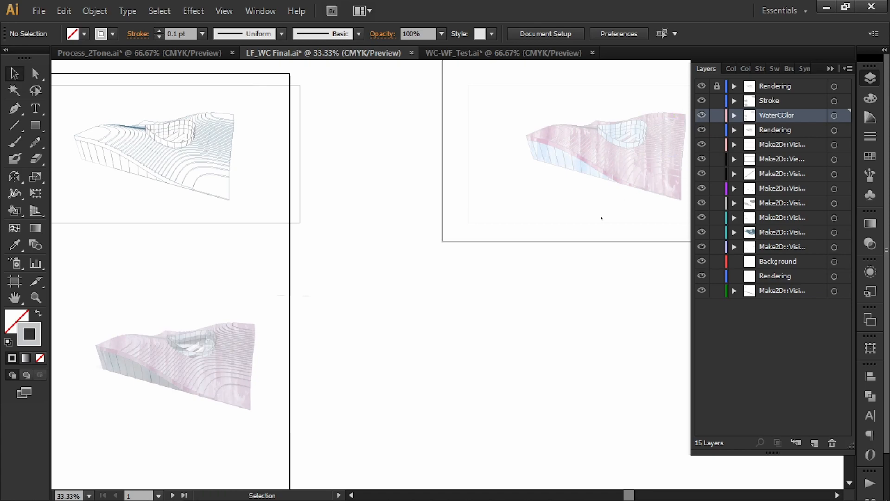
# Inspect the soft and strongly textured rendering-overlaid versions of the terraced building up close and compare their surface detail.
pyautogui.moveTo(257, 390); pyautogui.dragTo(411, 186)
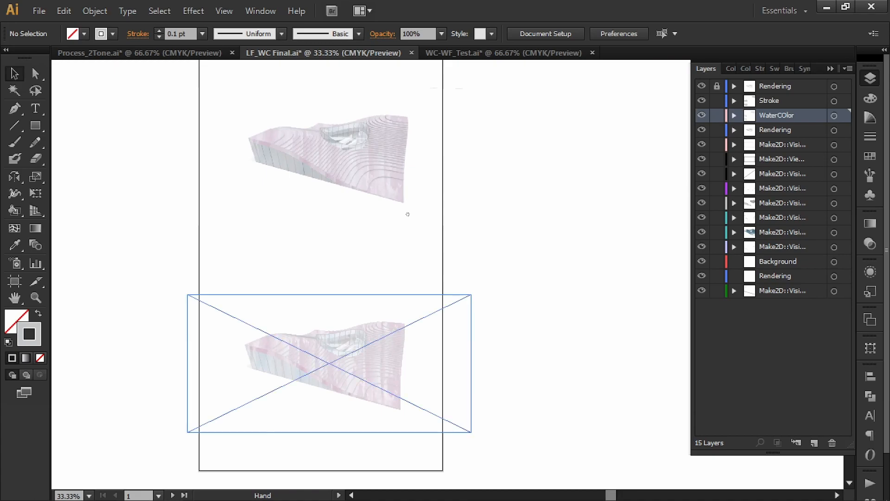
pyautogui.moveTo(366, 400); pyautogui.dragTo(401, 317)
pyautogui.hotkey('ctrl', '1')
pyautogui.moveTo(354, 212); pyautogui.dragTo(483, 285)
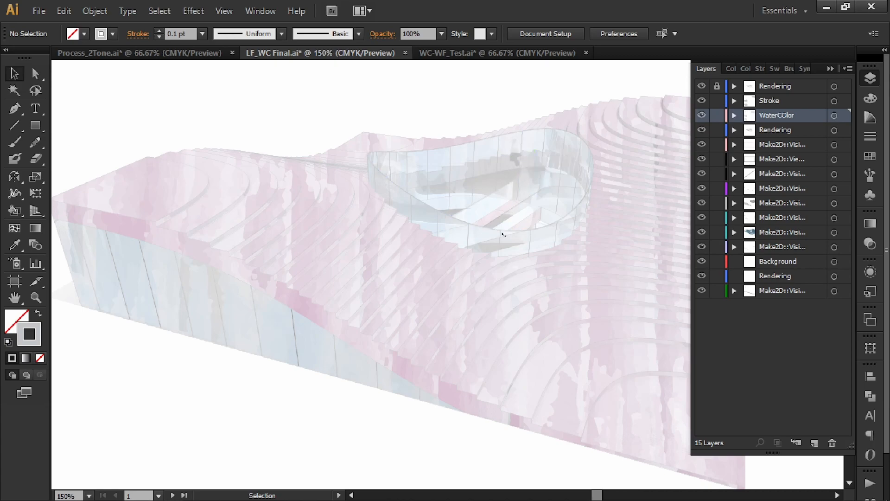
pyautogui.scroll(-2, 474, 281)
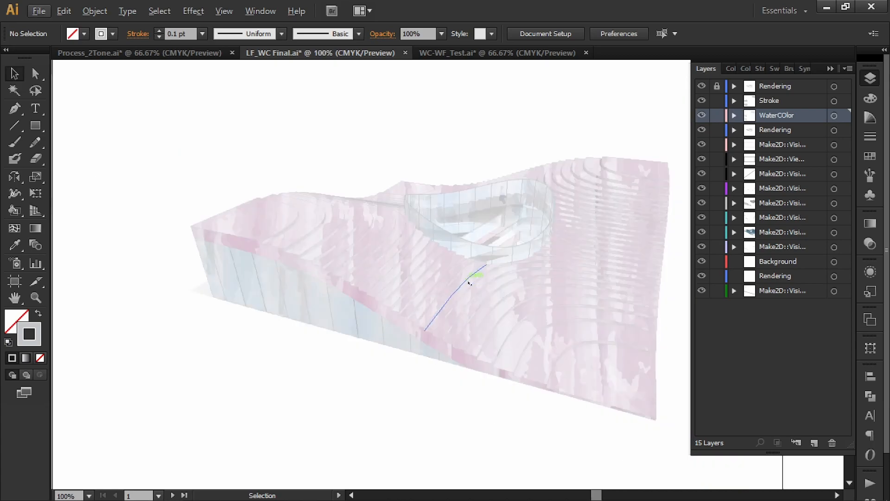
pyautogui.moveTo(537, 190); pyautogui.dragTo(482, 356)
pyautogui.moveTo(459, 201); pyautogui.dragTo(466, 369)
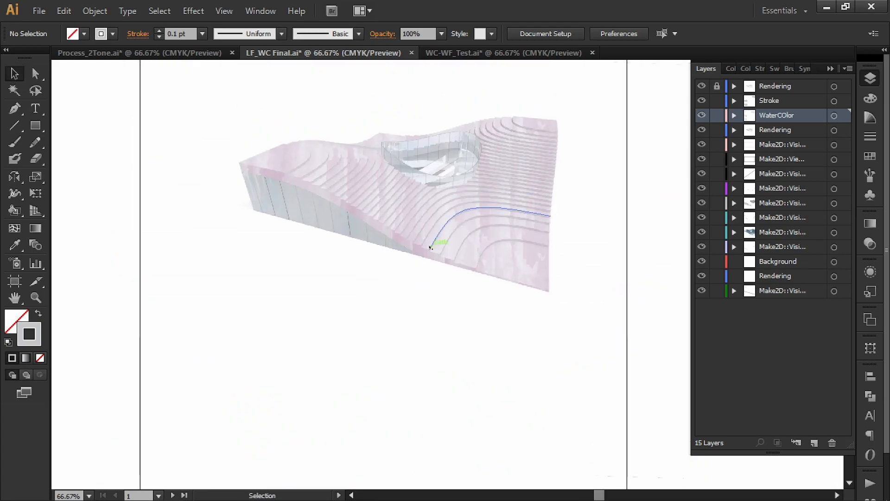
pyautogui.scroll(-1, 433, 259)
pyautogui.moveTo(433, 274); pyautogui.dragTo(430, 150)
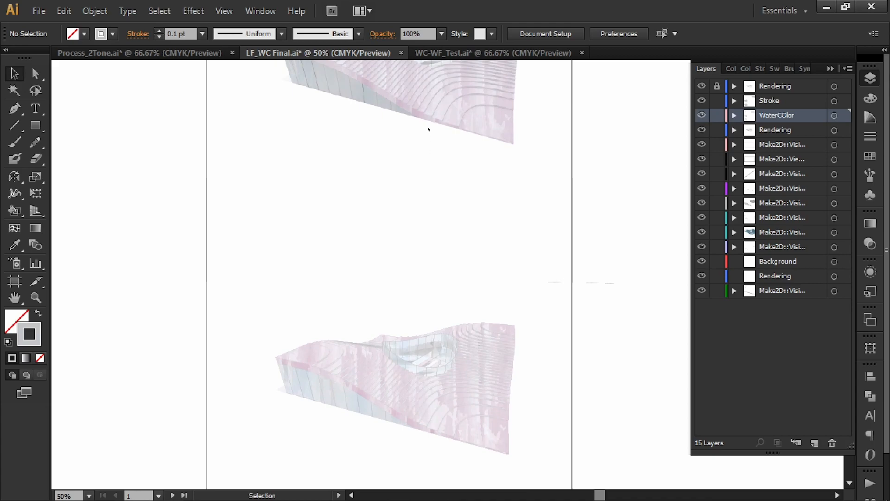
pyautogui.moveTo(354, 135); pyautogui.dragTo(362, 106)
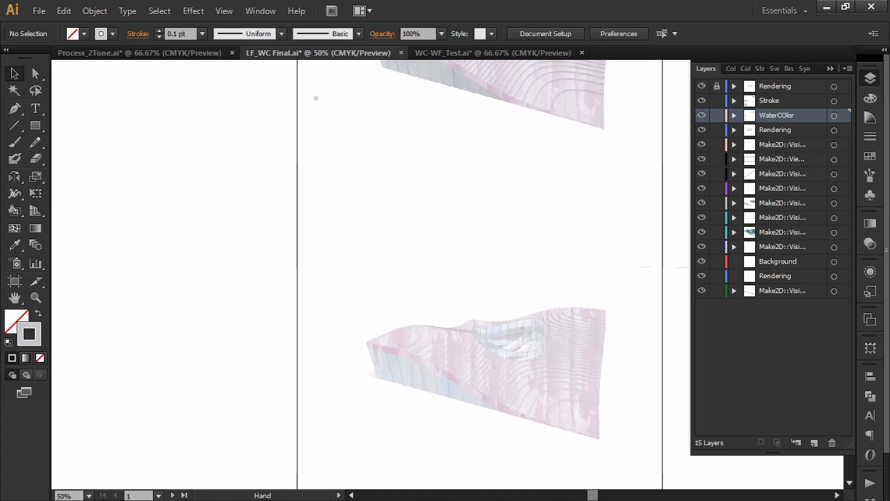
# Switch to the Process_2Tone.ai document and review the flat-filled, tinted and rendering-overlaid versions of the glass building.
pyautogui.click(209, 54)
pyautogui.moveTo(306, 256); pyautogui.dragTo(445, 246)
pyautogui.scroll(-1, 446, 245)
pyautogui.moveTo(374, 295); pyautogui.dragTo(493, 243)
pyautogui.scroll(-1, 493, 243)
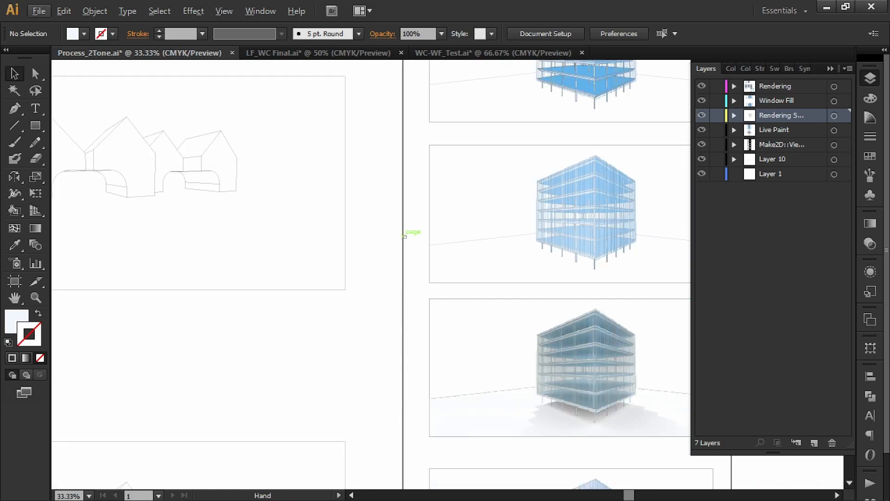
pyautogui.moveTo(405, 235); pyautogui.dragTo(512, 215)
pyautogui.moveTo(598, 224); pyautogui.dragTo(338, 234)
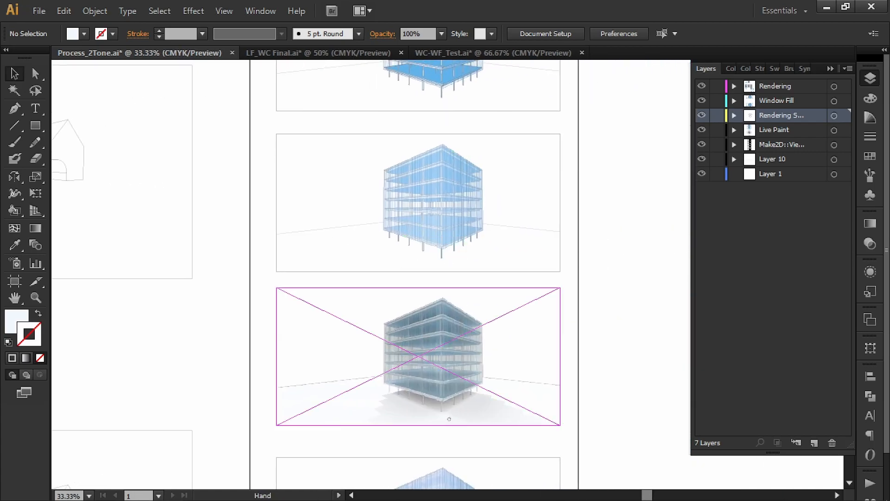
pyautogui.moveTo(451, 428); pyautogui.dragTo(448, 278)
pyautogui.moveTo(114, 327); pyautogui.dragTo(486, 292)
pyautogui.moveTo(310, 270); pyautogui.dragTo(475, 266)
pyautogui.scroll(-1, 460, 271)
pyautogui.moveTo(368, 318); pyautogui.dragTo(362, 122)
# Examine the grainy texture on the blue gabled houses up close, checking the facades, roofs and arches.
pyautogui.moveTo(596, 395); pyautogui.dragTo(535, 108)
pyautogui.moveTo(554, 257); pyautogui.dragTo(511, 113)
pyautogui.moveTo(615, 206)
pyautogui.mouseDown()
pyautogui.moveTo(477, 181)
pyautogui.moveTo(449, 190)
pyautogui.mouseUp()
pyautogui.moveTo(591, 116); pyautogui.dragTo(394, 201)
pyautogui.moveTo(430, 277); pyautogui.dragTo(420, 150)
pyautogui.moveTo(342, 222); pyautogui.dragTo(370, 175)
pyautogui.scroll(3, 357, 412)
pyautogui.moveTo(510, 434); pyautogui.dragTo(427, 329)
pyautogui.scroll(1, 427, 330)
pyautogui.moveTo(290, 258); pyautogui.dragTo(334, 301)
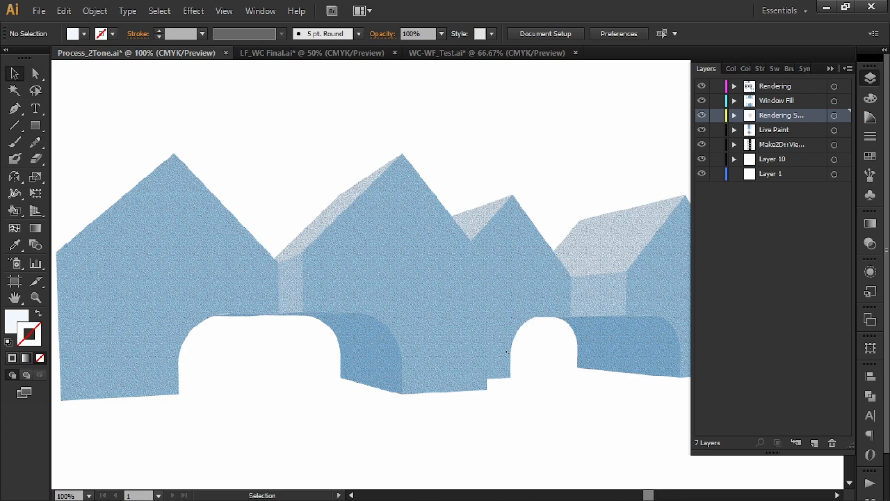
pyautogui.hotkey('ctrl', '-')
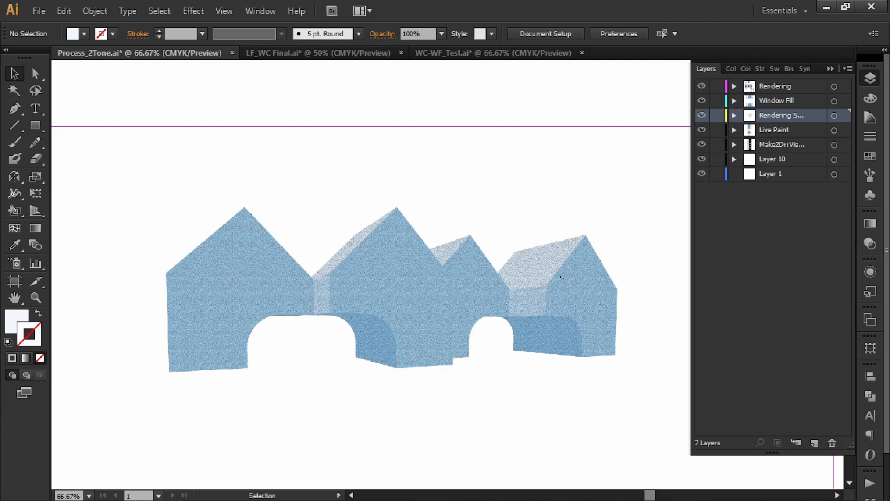
# Examine the flat-filled version of the blue gabled houses above the textured one to compare the tones.
pyautogui.scroll(5, 533, 199)
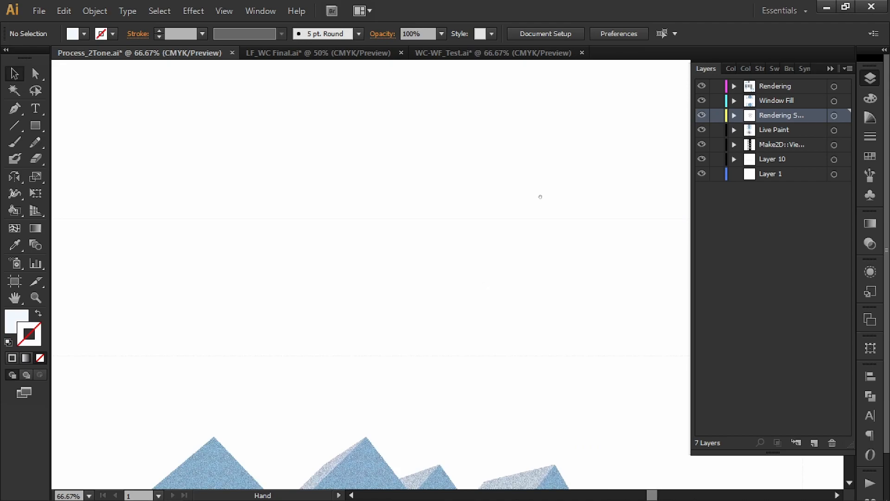
pyautogui.moveTo(539, 198); pyautogui.dragTo(463, 334)
pyautogui.scroll(-1, 481, 297)
pyautogui.moveTo(481, 296); pyautogui.dragTo(467, 340)
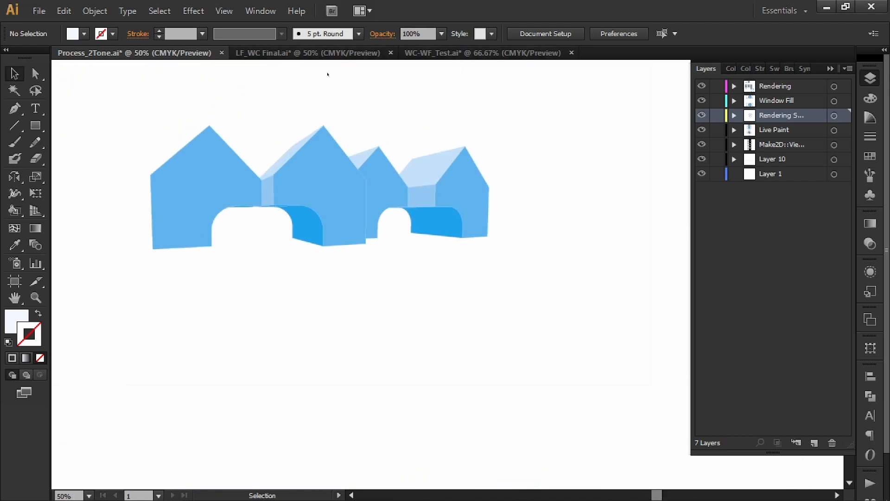
pyautogui.moveTo(355, 87); pyautogui.dragTo(363, 123)
pyautogui.moveTo(650, 84); pyautogui.dragTo(215, 249)
pyautogui.moveTo(496, 259); pyautogui.dragTo(398, 290)
pyautogui.scroll(-4, 398, 289)
pyautogui.moveTo(521, 203); pyautogui.dragTo(495, 250)
# Go back to the glass building and inspect its rendering-overlaid version with the ground shadow.
pyautogui.moveTo(354, 143); pyautogui.dragTo(485, 409)
pyautogui.moveTo(405, 272); pyautogui.dragTo(522, 272)
pyautogui.scroll(2, 535, 346)
pyautogui.scroll(1, 539, 300)
pyautogui.hotkey('alt', 'space')
pyautogui.click(563, 281)
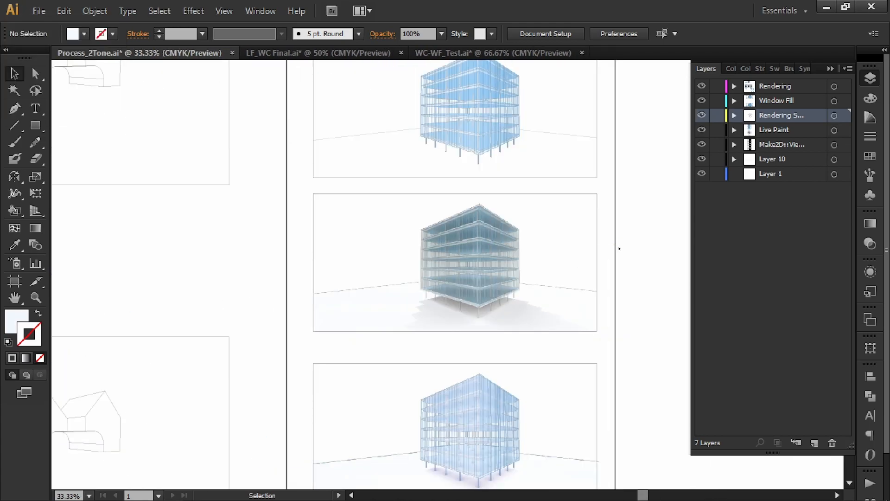
pyautogui.scroll(1, 533, 314)
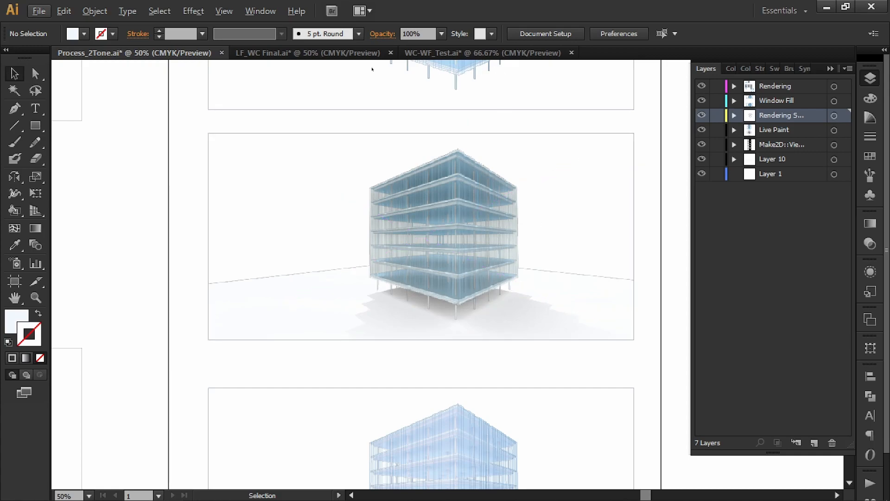
pyautogui.click(334, 55)
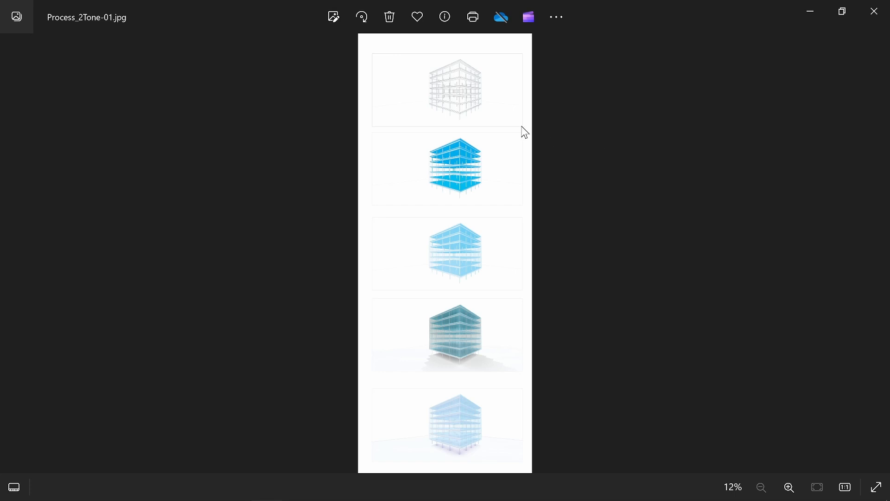
# In the exported Process_2Tone-01.jpg, compare the glass building's line drawing with its flat blue-filled version.
pyautogui.scroll(5, 472, 96)
pyautogui.scroll(2, 475, 115)
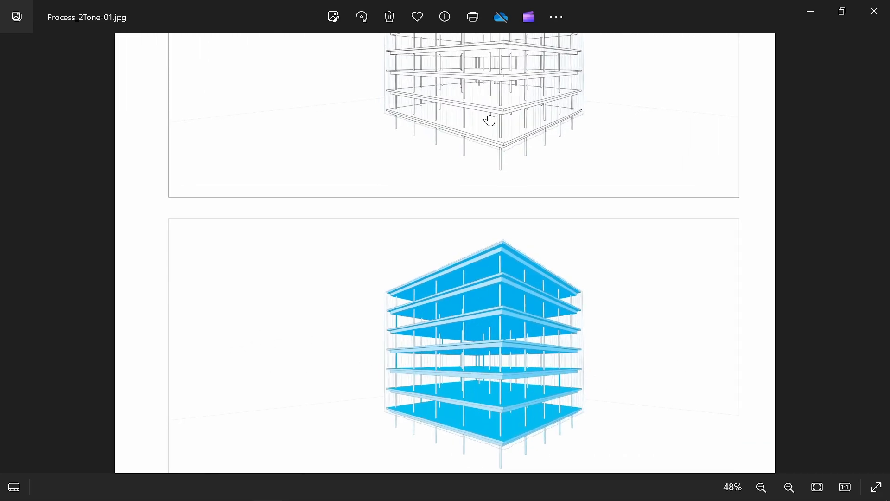
pyautogui.moveTo(491, 118); pyautogui.dragTo(447, 262)
pyautogui.scroll(1, 527, 220)
pyautogui.moveTo(577, 162); pyautogui.dragTo(538, 192)
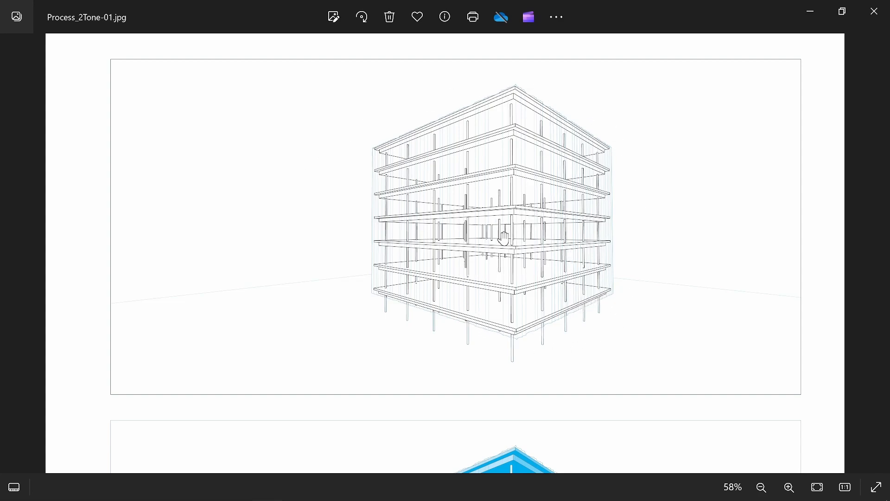
pyautogui.scroll(-5, 589, 246)
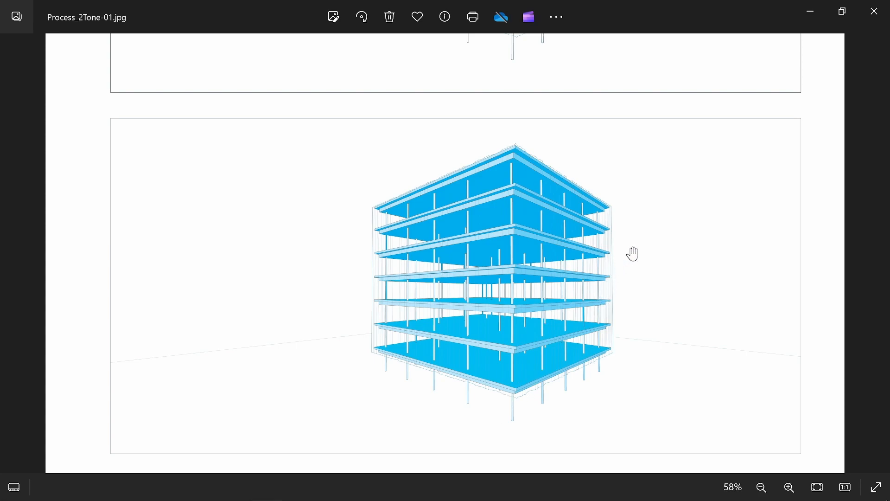
pyautogui.scroll(1, 636, 251)
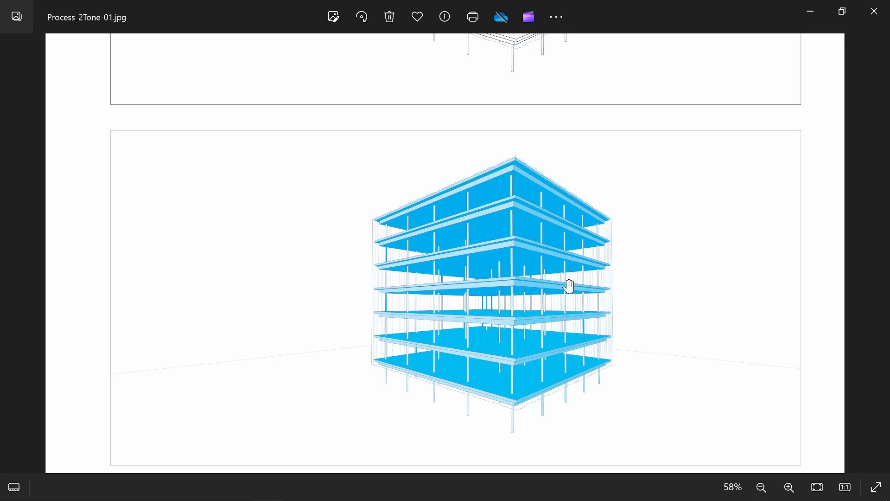
# Examine the glass building's lighter window-fill version and the two rendering-overlaid versions further down the exported image.
pyautogui.scroll(-5, 557, 339)
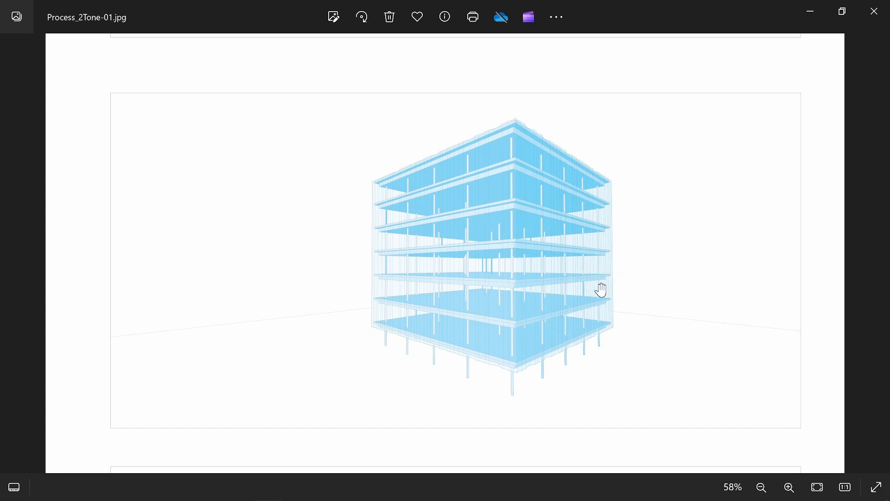
pyautogui.moveTo(578, 363); pyautogui.dragTo(579, 140)
pyautogui.scroll(-2, 585, 149)
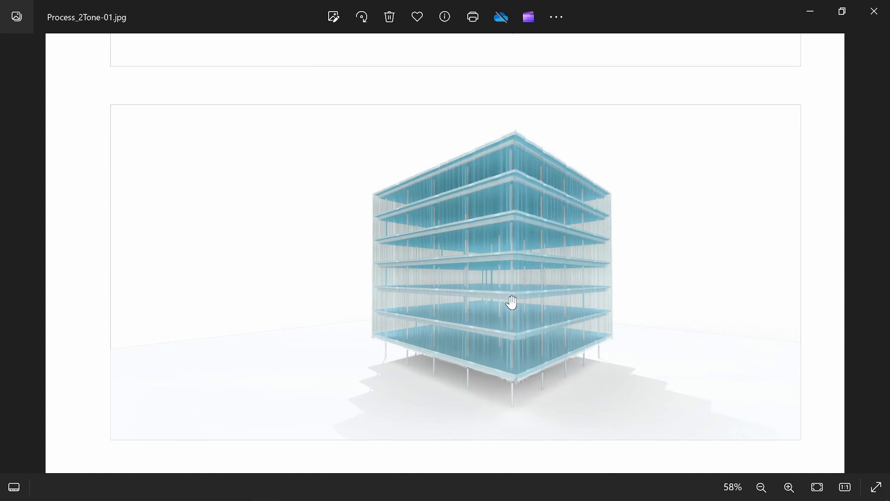
pyautogui.scroll(-5, 498, 407)
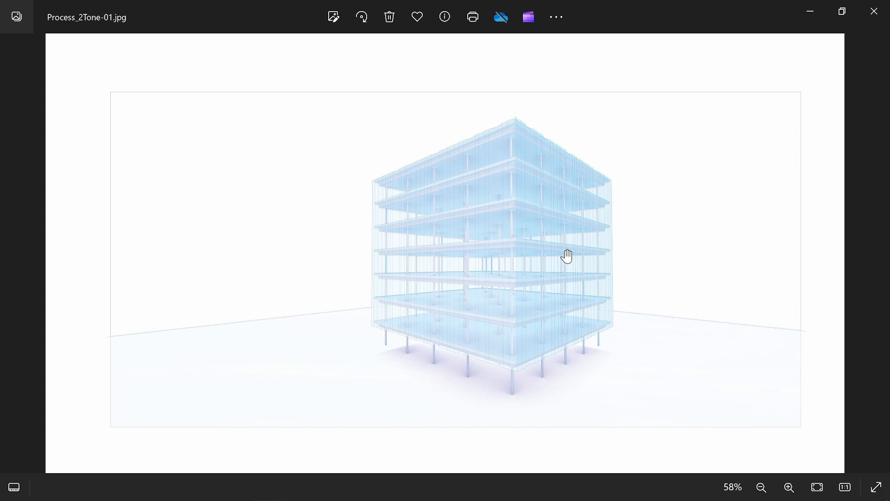
pyautogui.scroll(-5, 566, 252)
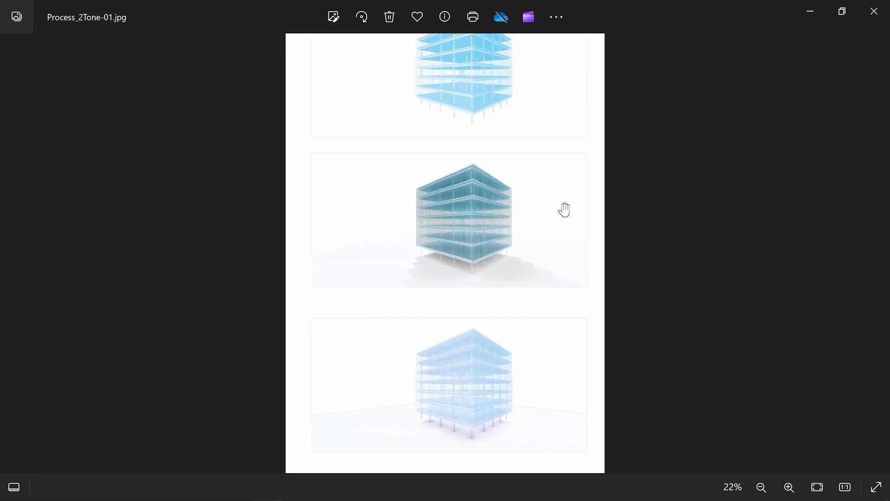
pyautogui.moveTo(551, 187); pyautogui.dragTo(533, 85)
pyautogui.scroll(1, 455, 424)
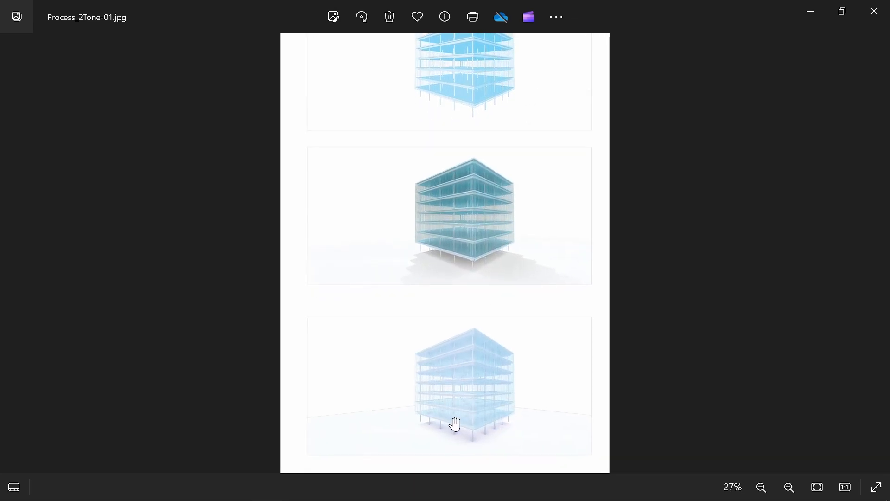
pyautogui.scroll(3, 455, 425)
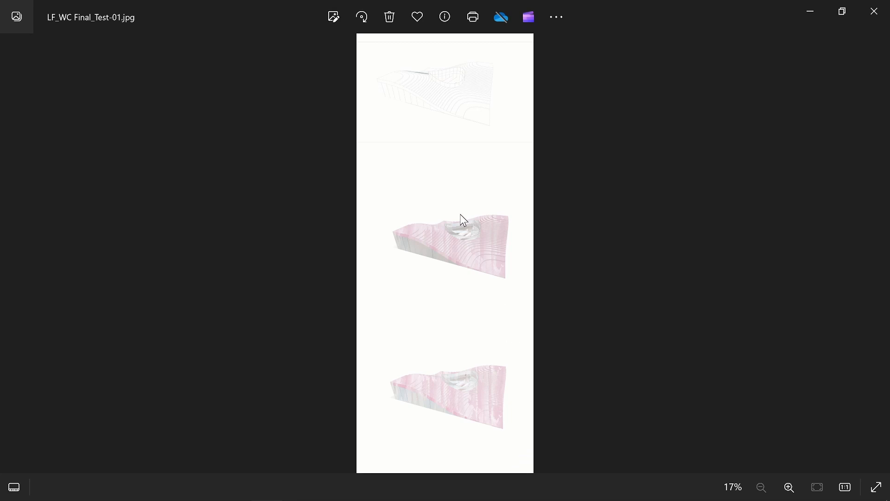
# In the exported LF_WC Final_Test-01.jpg, compare the terraced building's soft watercolour version with the stronger brush-textured one.
pyautogui.scroll(6, 479, 230)
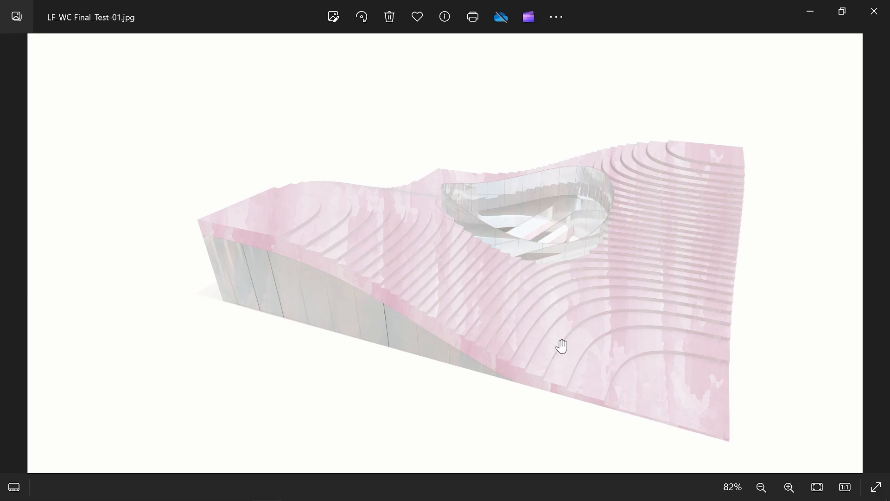
pyautogui.scroll(-3, 556, 290)
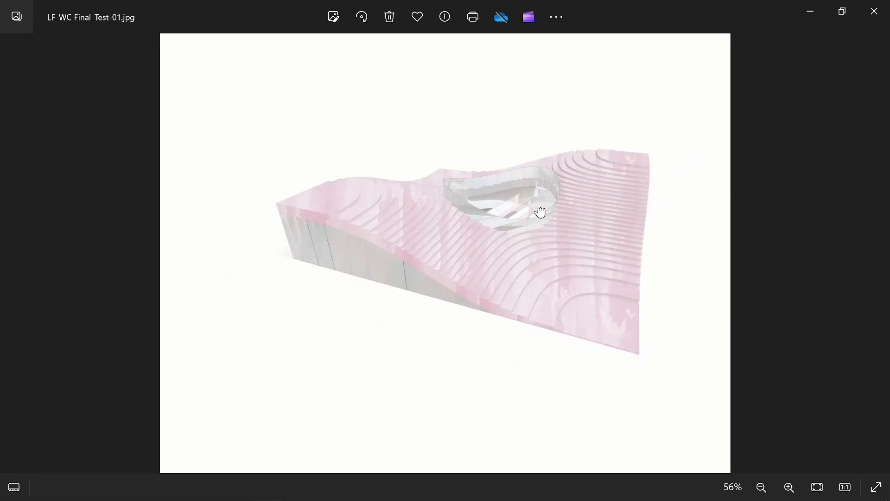
pyautogui.scroll(1, 511, 341)
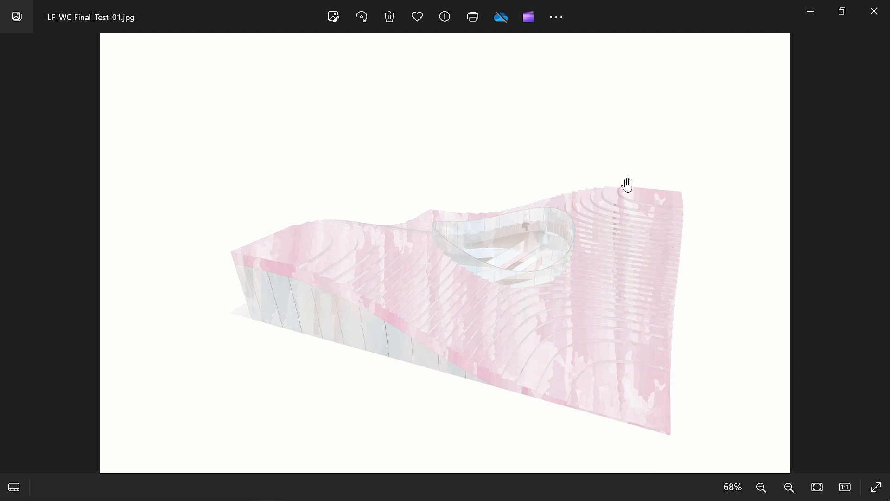
pyautogui.moveTo(577, 151); pyautogui.dragTo(529, 369)
pyautogui.moveTo(562, 146); pyautogui.dragTo(551, 354)
pyautogui.moveTo(561, 170); pyautogui.dragTo(555, 332)
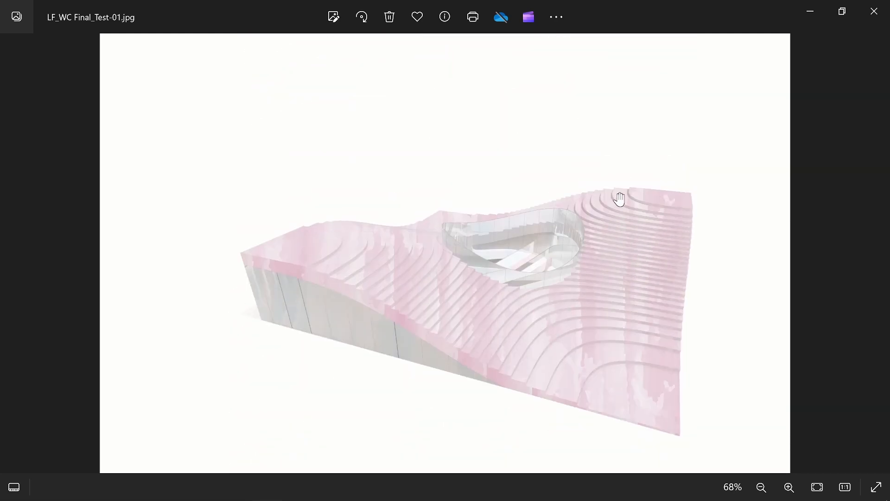
pyautogui.moveTo(620, 199); pyautogui.dragTo(624, 218)
pyautogui.moveTo(646, 267); pyautogui.dragTo(648, 216)
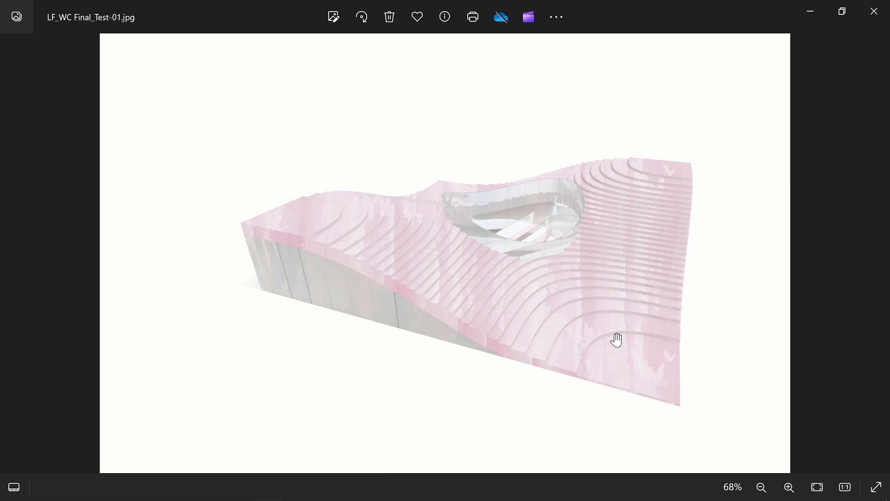
pyautogui.moveTo(606, 402); pyautogui.dragTo(586, 232)
pyautogui.moveTo(599, 408); pyautogui.dragTo(582, 206)
pyautogui.moveTo(612, 339); pyautogui.dragTo(591, 296)
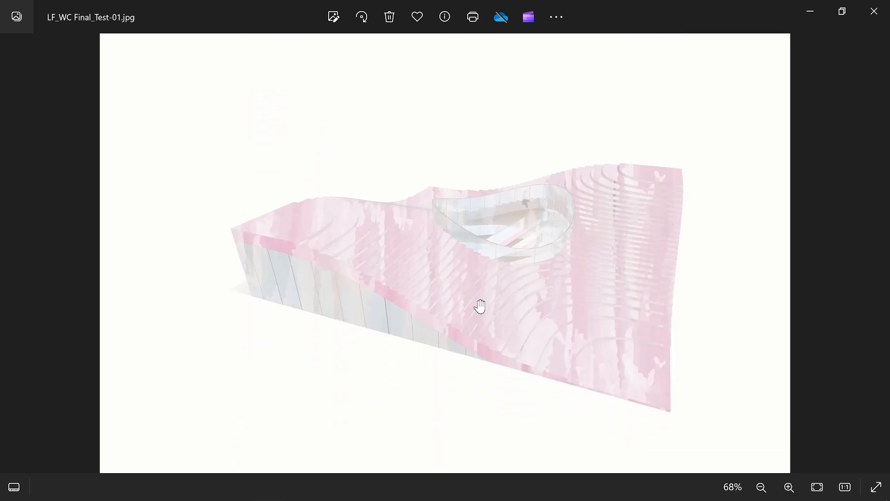
pyautogui.moveTo(618, 384); pyautogui.dragTo(597, 353)
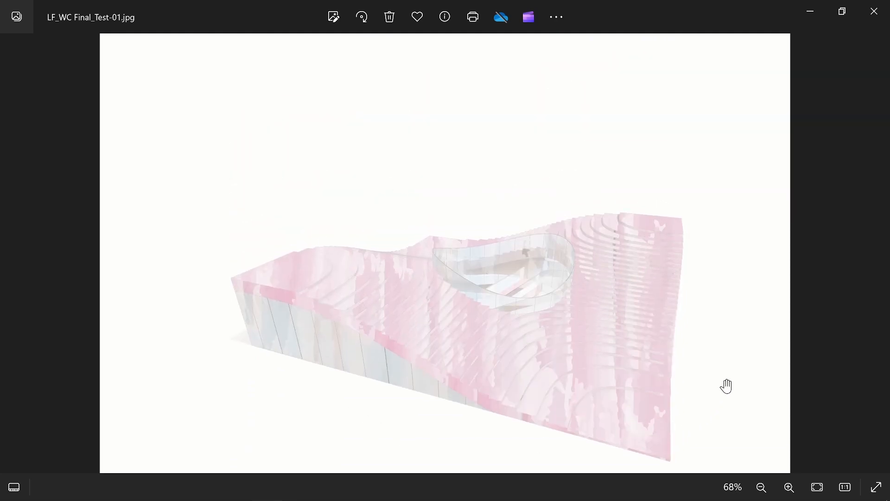
# Bring up LF_WC Final_Test-2-02.jpg and place its window beside the LF_WC Final_Test-01.jpg window for comparison.
pyautogui.press('Right')
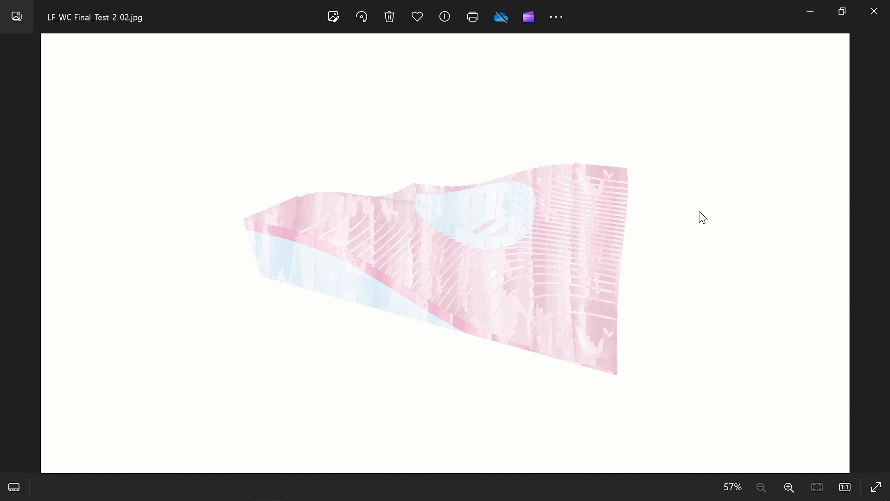
pyautogui.moveTo(704, 6); pyautogui.dragTo(886, 26)
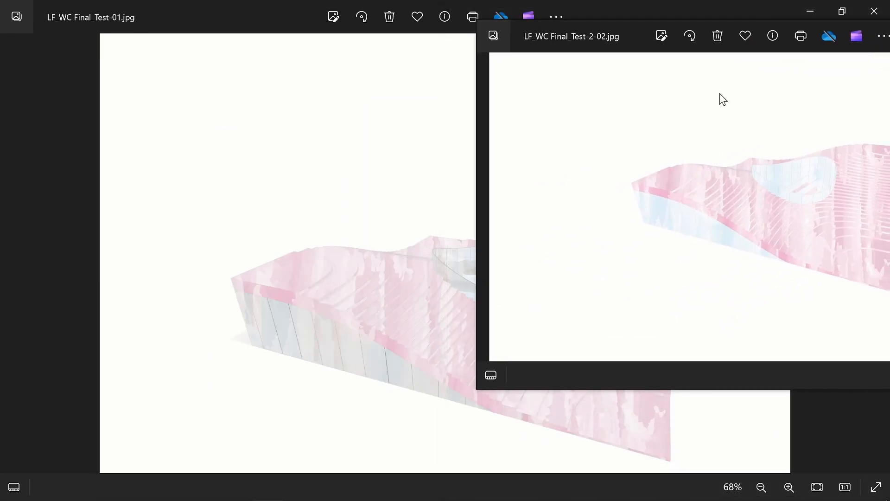
pyautogui.moveTo(729, 21); pyautogui.dragTo(353, 54)
pyautogui.click(667, 200)
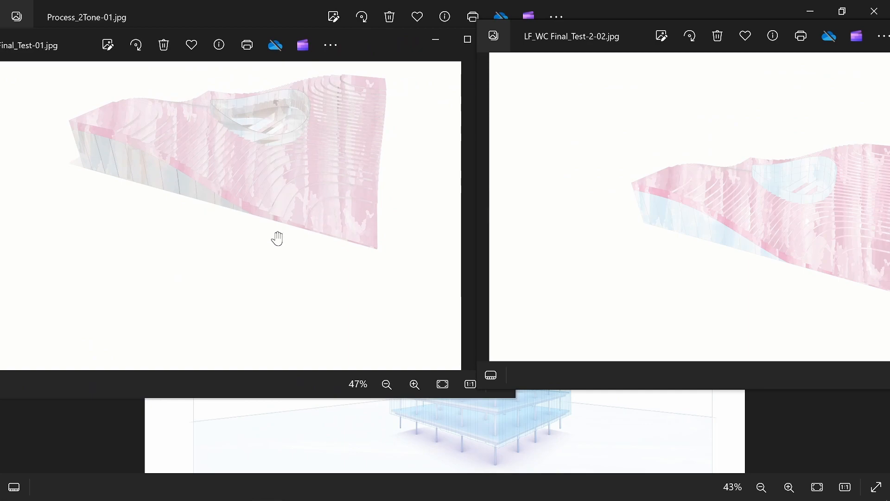
# Compare the grey-overlaid terraced building in LF_WC Final_Test-01.jpg with the pink and blue version in LF_WC Final_Test-2-02.jpg at close range.
pyautogui.click(333, 185)
pyautogui.scroll(2, 354, 237)
pyautogui.scroll(-4, 358, 225)
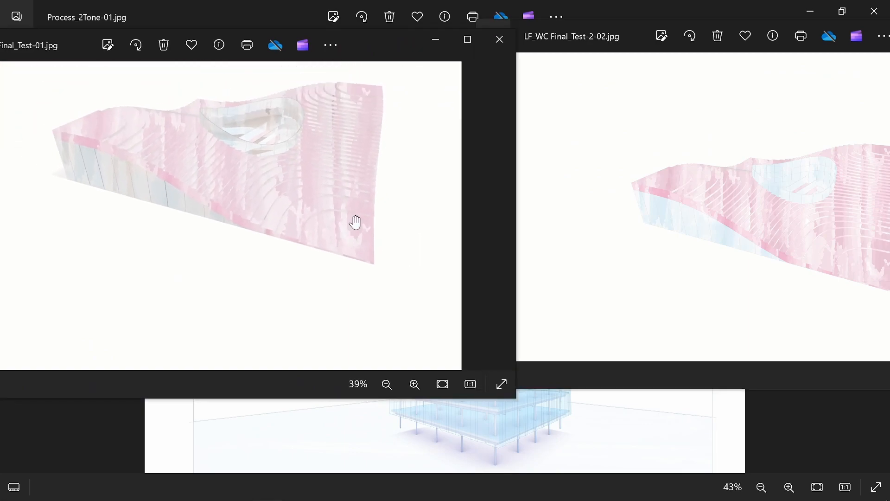
pyautogui.scroll(5, 328, 278)
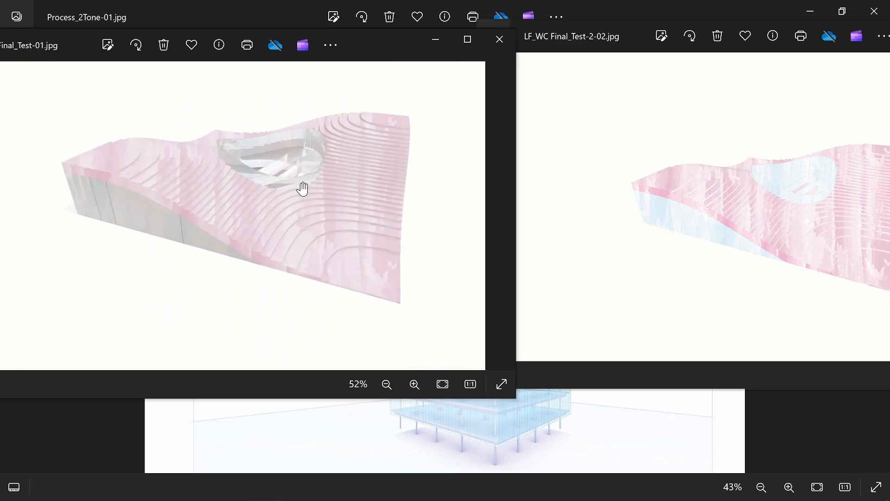
pyautogui.moveTo(369, 173); pyautogui.dragTo(352, 199)
pyautogui.click(697, 198)
pyautogui.scroll(2, 719, 196)
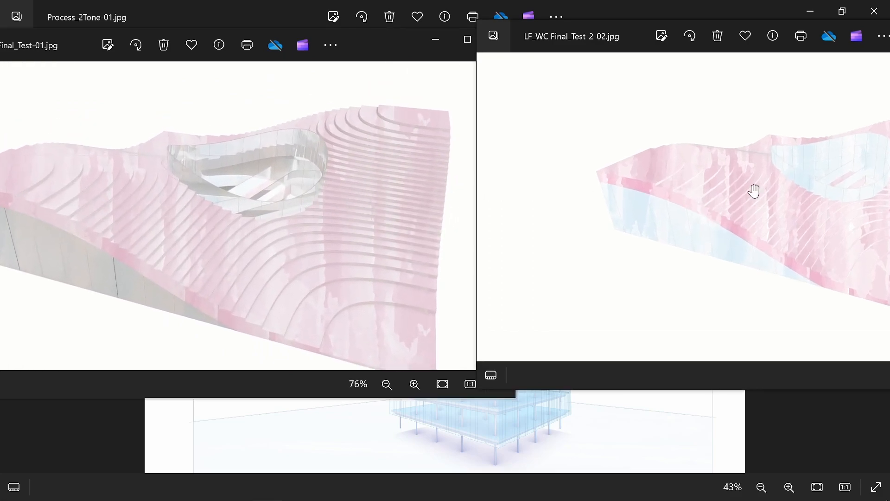
pyautogui.moveTo(743, 193); pyautogui.dragTo(536, 192)
pyautogui.scroll(2, 556, 192)
pyautogui.moveTo(628, 193); pyautogui.dragTo(665, 193)
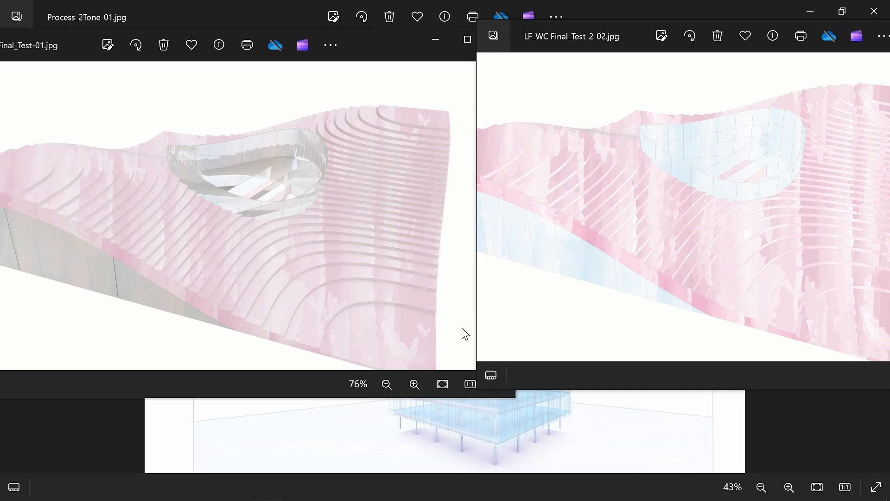
# Return to Process_2Tone-01.jpg and examine the glass building versions closely.
pyautogui.click(530, 439)
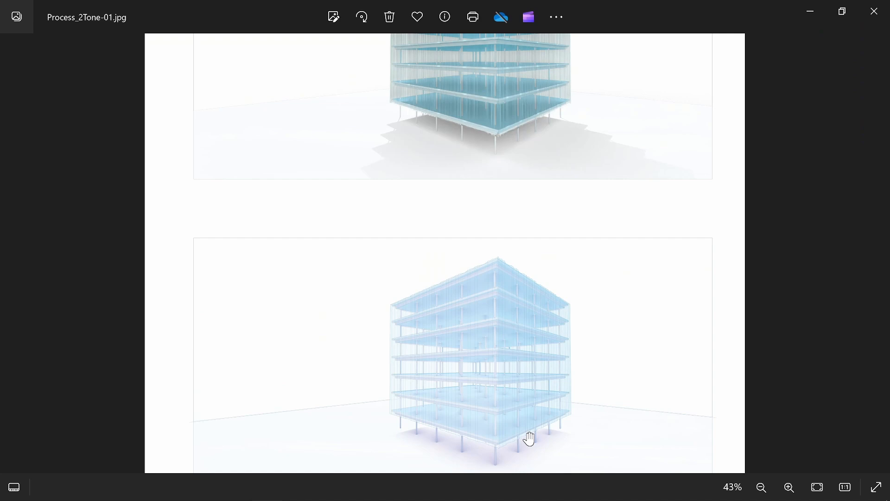
pyautogui.scroll(4, 517, 260)
pyautogui.scroll(1, 522, 252)
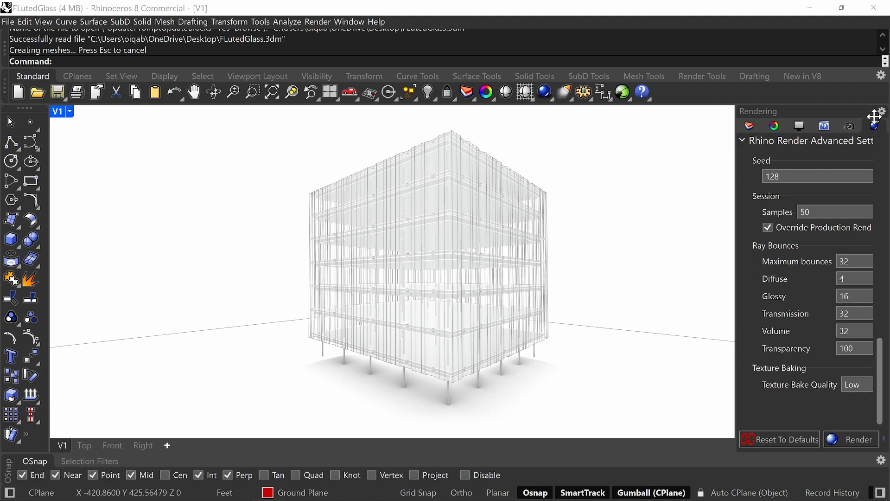
# In Rhino, check the FLutedGlass model's resolution, quality and sample settings, and render the current viewport with 50 samples.
pyautogui.moveTo(886, 356); pyautogui.dragTo(881, 158)
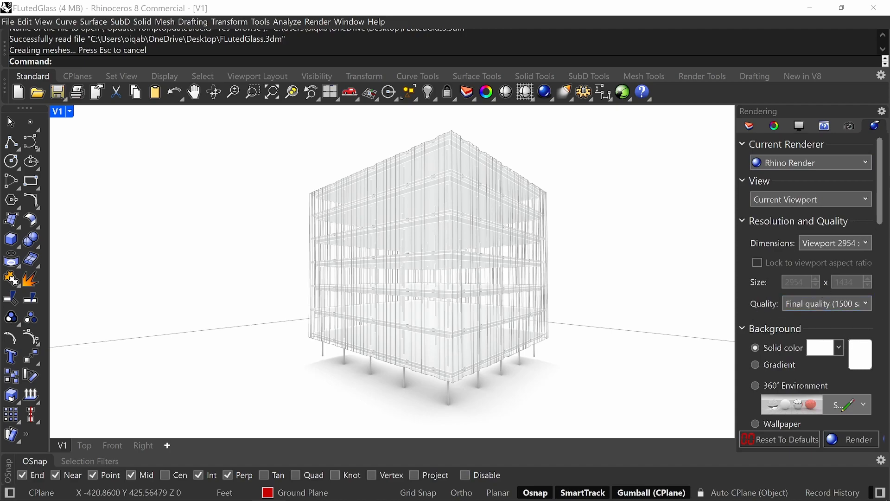
pyautogui.moveTo(884, 178); pyautogui.dragTo(882, 376)
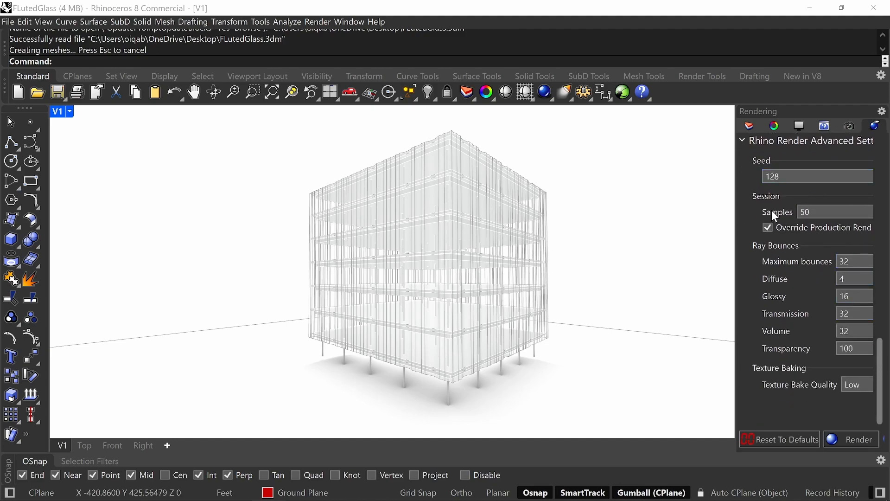
pyautogui.click(810, 208)
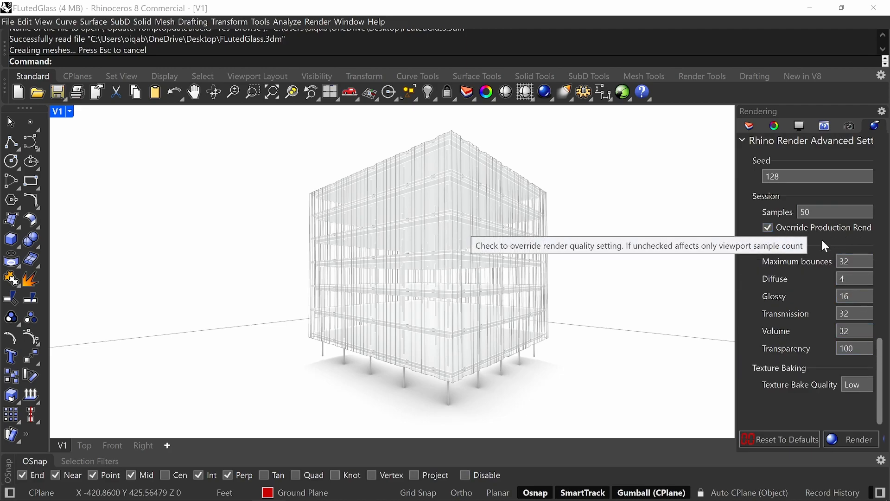
pyautogui.moveTo(880, 351); pyautogui.dragTo(879, 169)
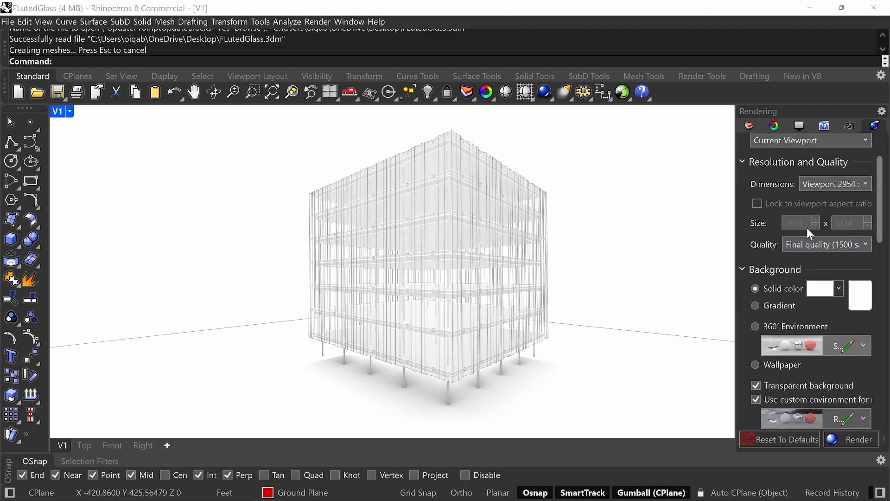
pyautogui.scroll(1, 835, 227)
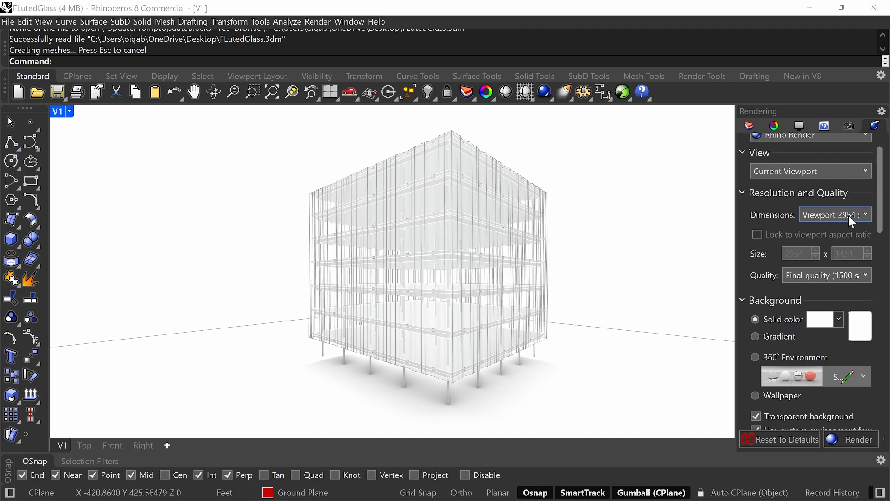
pyautogui.moveTo(880, 200); pyautogui.dragTo(881, 392)
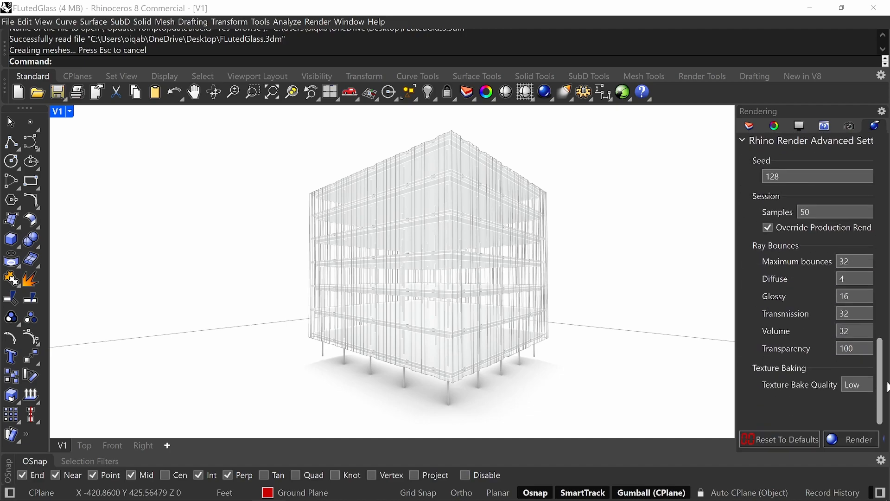
pyautogui.click(854, 439)
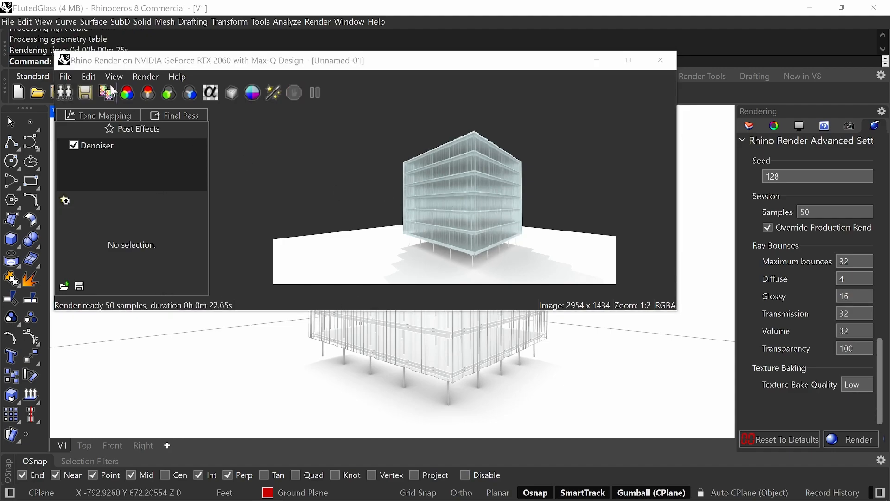
# Check the file formats available for saving the rendering, and close the render window without saving.
pyautogui.click(87, 93)
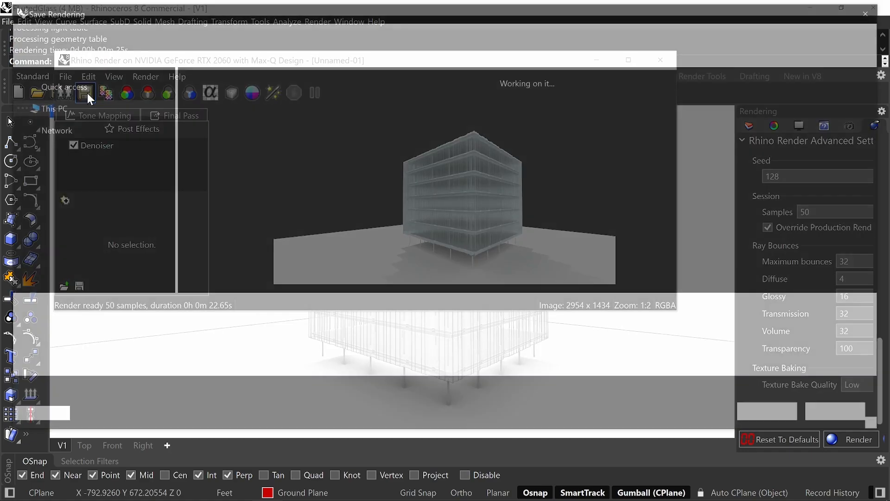
pyautogui.click(286, 324)
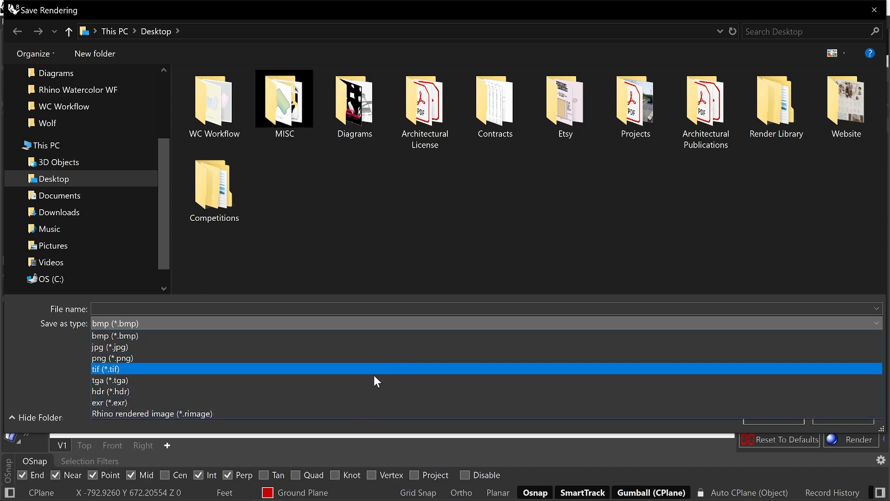
pyautogui.click(841, 421)
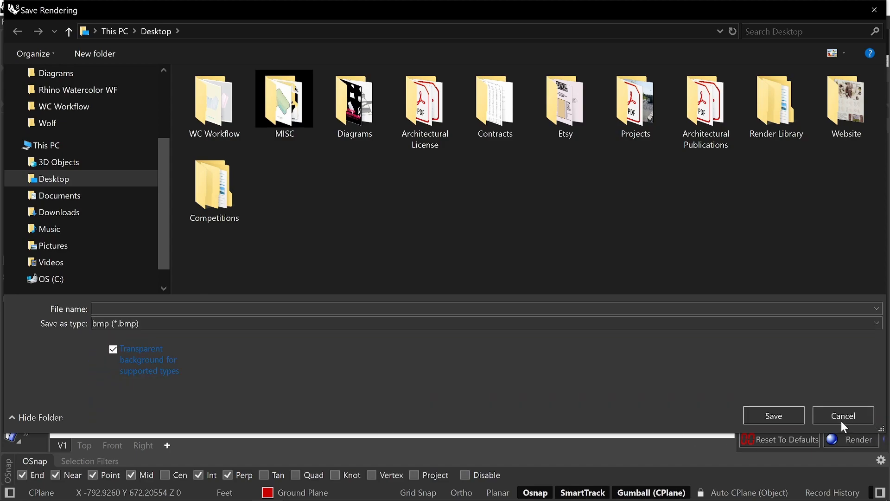
pyautogui.click(841, 421)
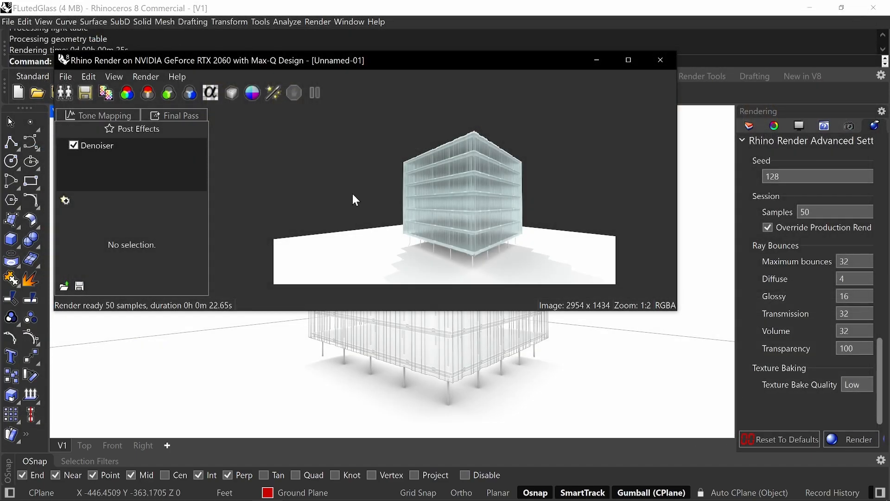
pyautogui.click(672, 70)
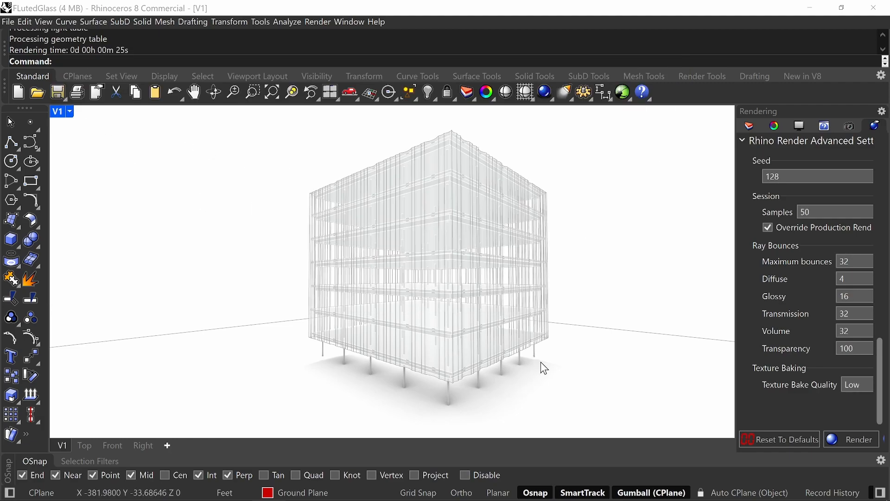
# In the Rhino options, set the shadow colour of the Rendered display mode to Blue.
pyautogui.write('Options')
pyautogui.press('Return')
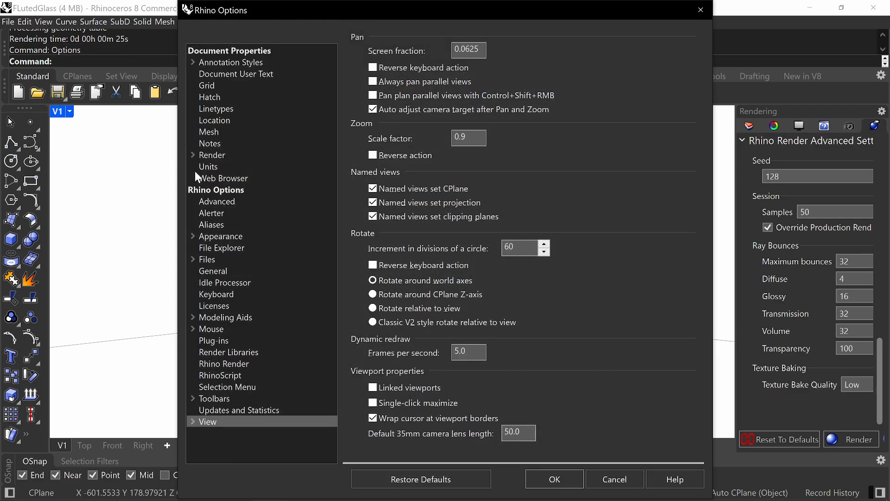
pyautogui.click(193, 422)
pyautogui.click(204, 432)
pyautogui.click(229, 364)
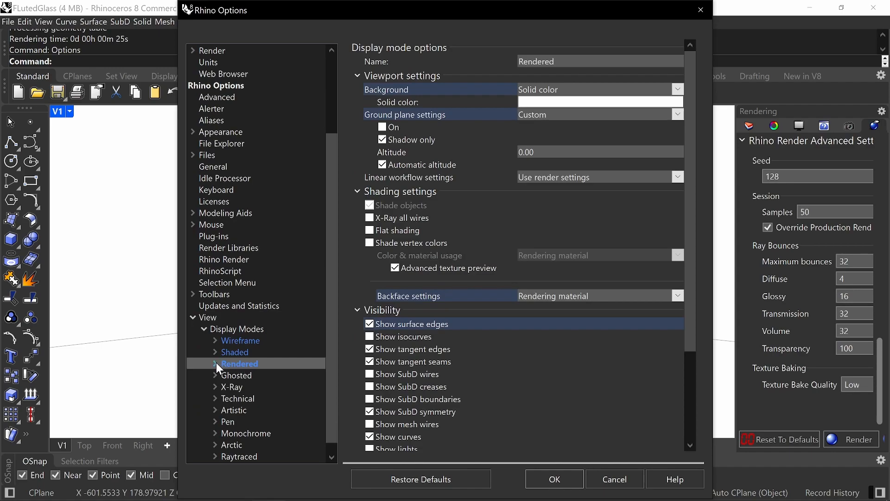
pyautogui.click(217, 364)
pyautogui.click(227, 386)
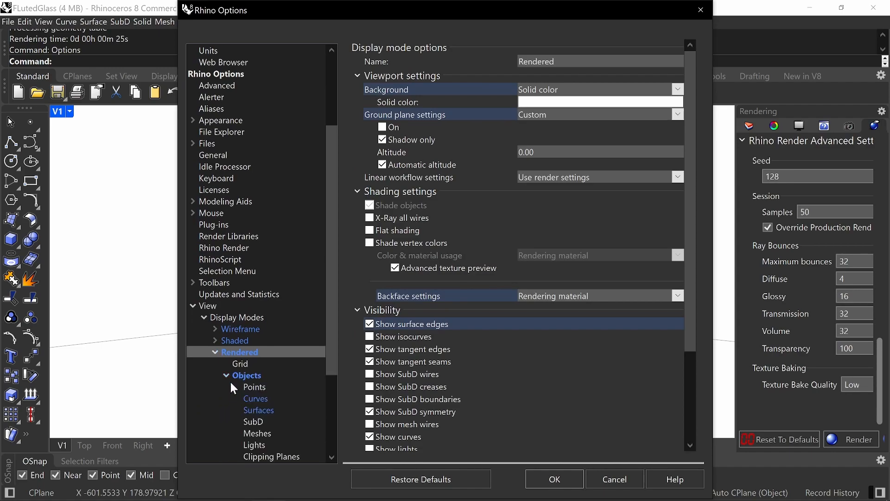
pyautogui.moveTo(332, 305); pyautogui.dragTo(327, 366)
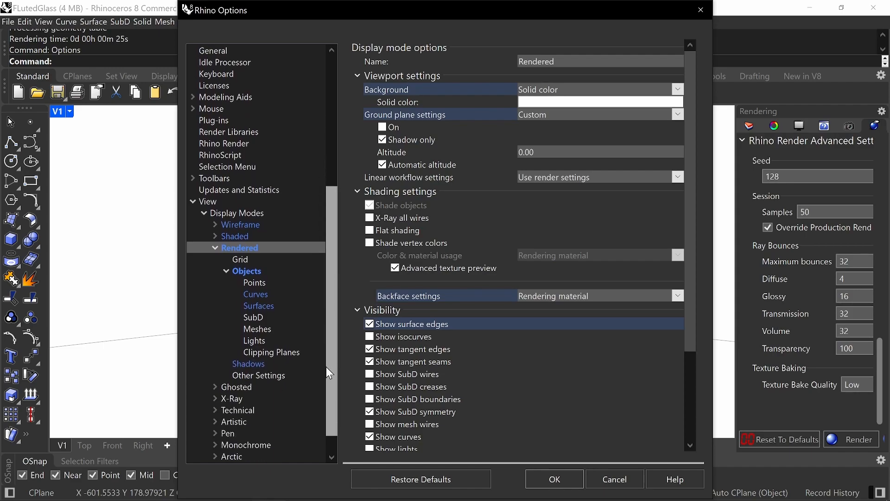
pyautogui.click(248, 364)
pyautogui.moveTo(697, 293); pyautogui.dragTo(700, 384)
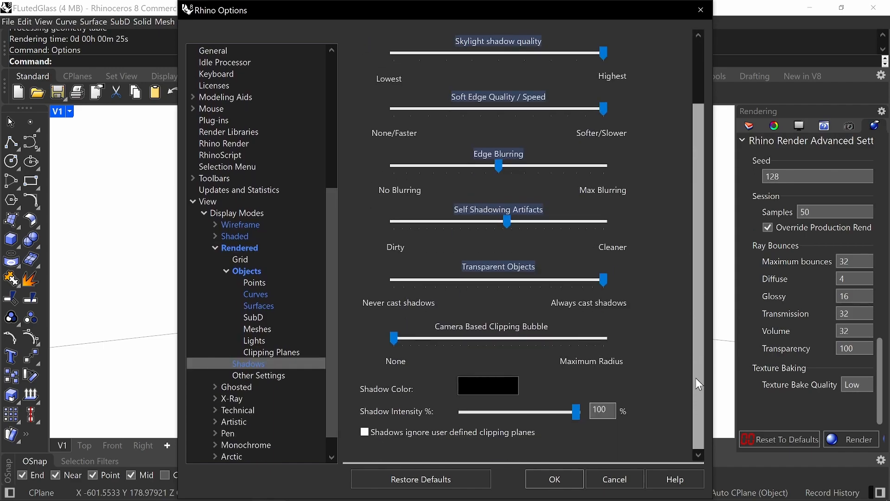
pyautogui.click(478, 382)
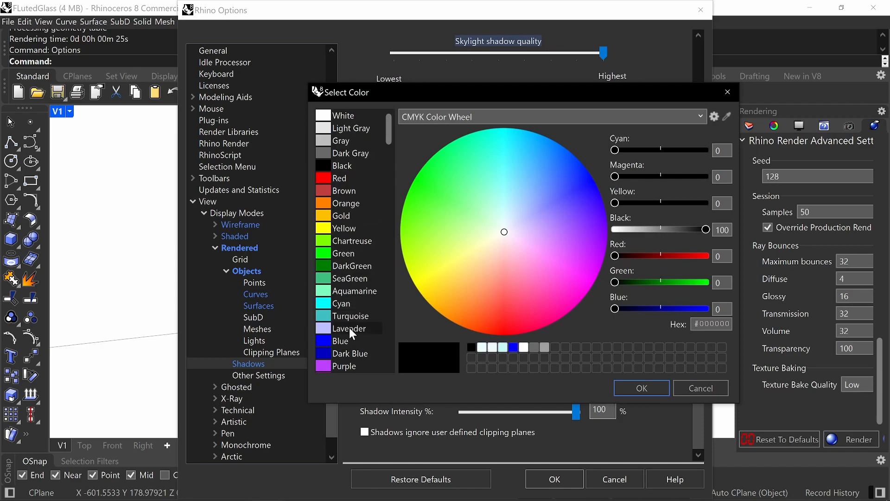
pyautogui.click(349, 341)
pyautogui.click(634, 388)
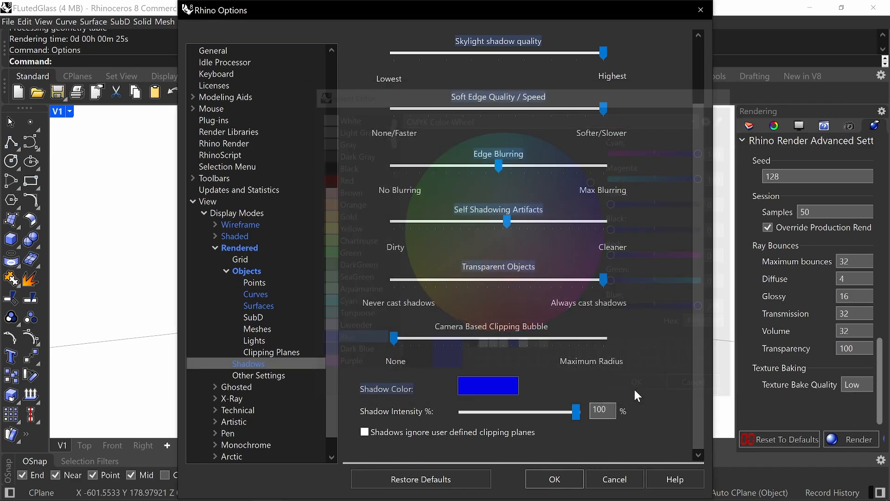
# Set the Rendered display mode's ambient lighting colour to Blue and apply the options.
pyautogui.click(242, 247)
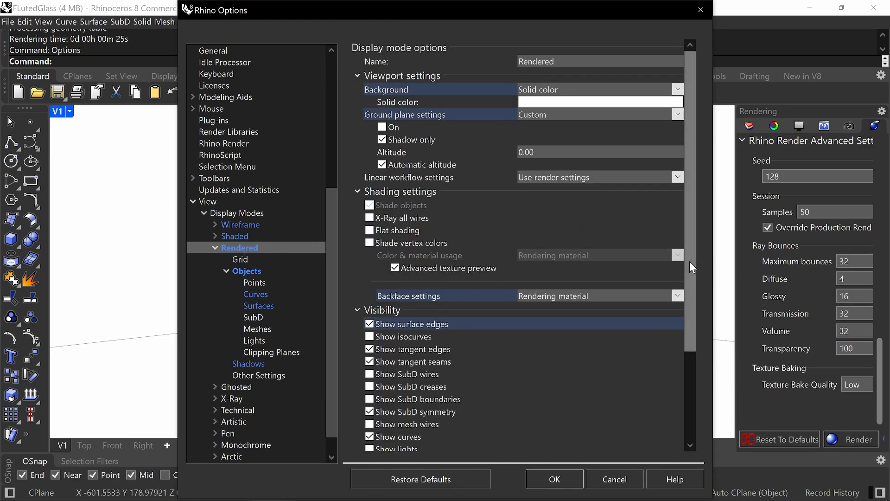
pyautogui.scroll(-3, 410, 410)
pyautogui.click(569, 421)
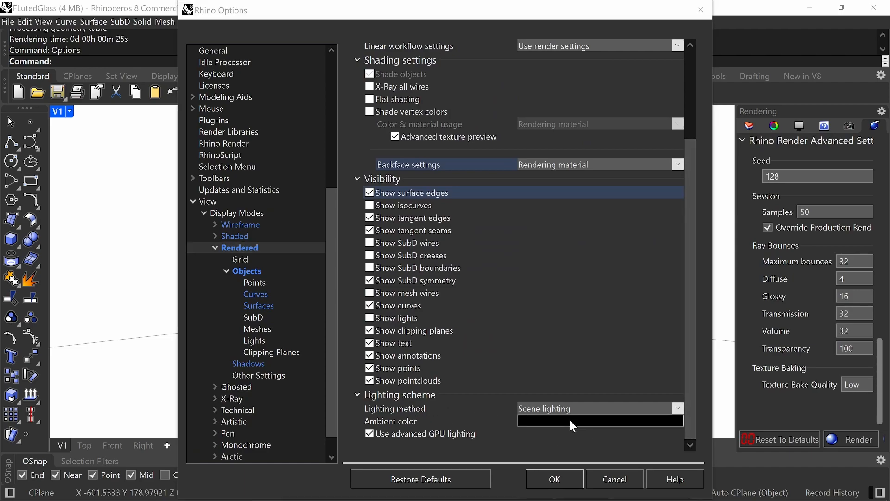
pyautogui.click(344, 338)
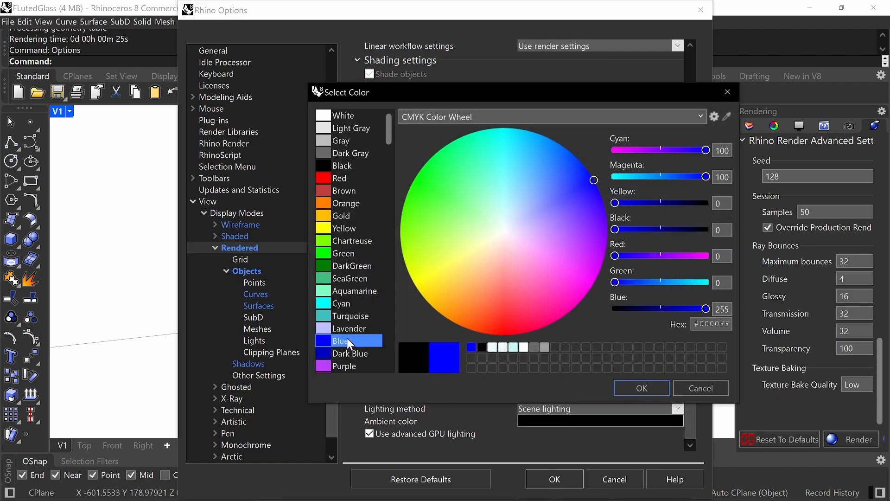
pyautogui.click(646, 391)
pyautogui.click(567, 477)
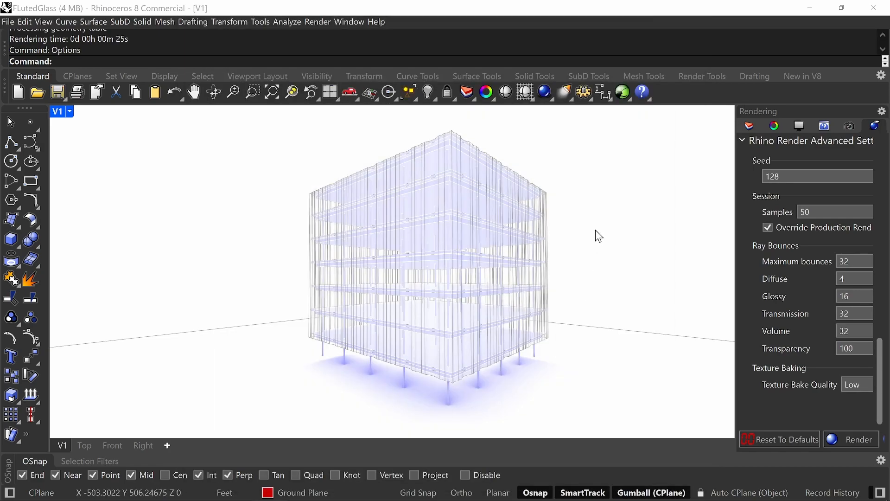
pyautogui.write('ViewCaptureToFile')
pyautogui.press('Return')
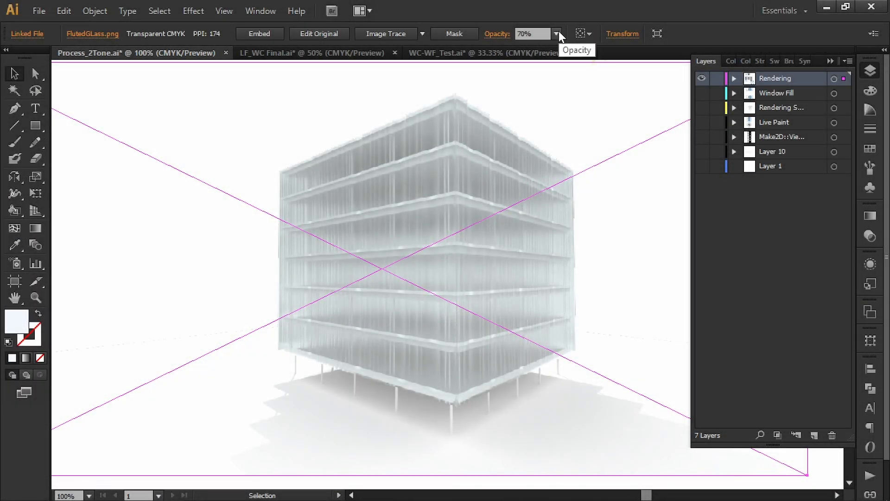
# In Illustrator's Process_2Tone.ai, compare the glass building with and without the Rendering layer's 70% overlay, and hide all layers.
pyautogui.click(556, 34)
pyautogui.click(557, 30)
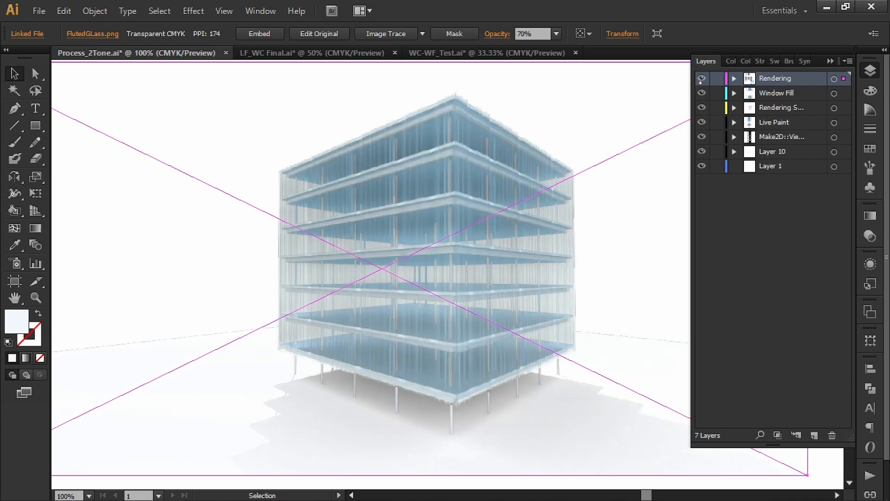
pyautogui.click(702, 79)
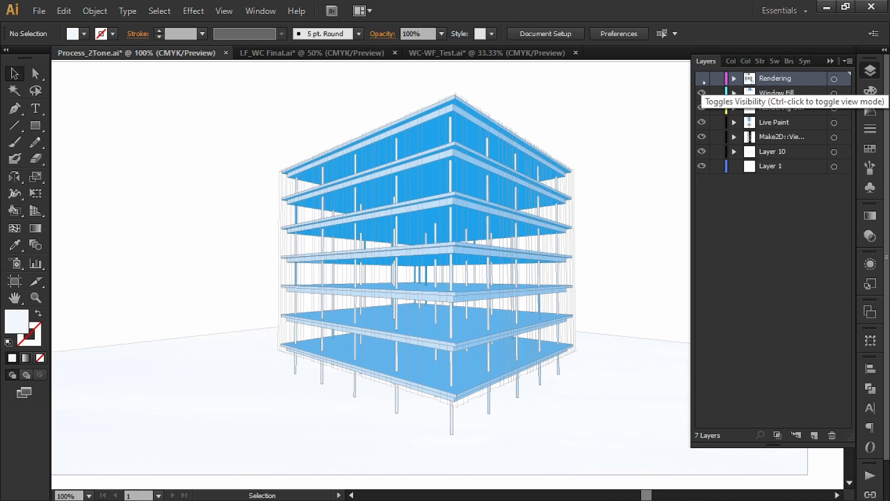
pyautogui.click(701, 78)
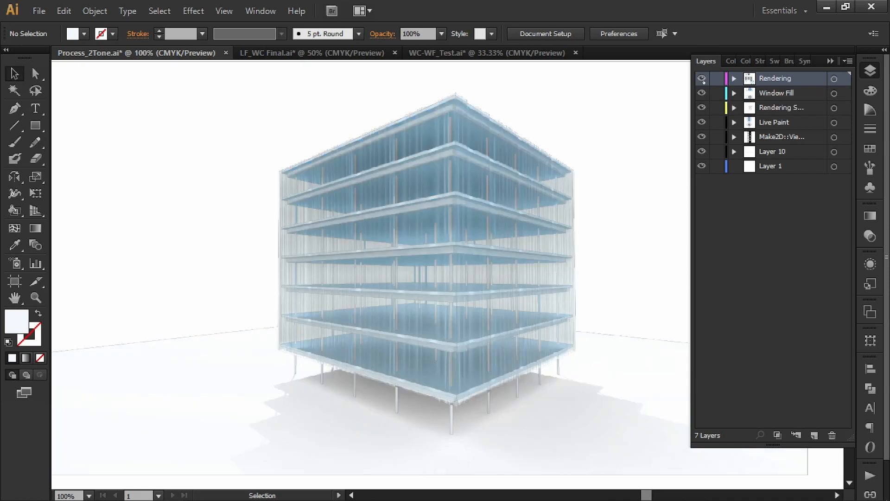
pyautogui.click(550, 85)
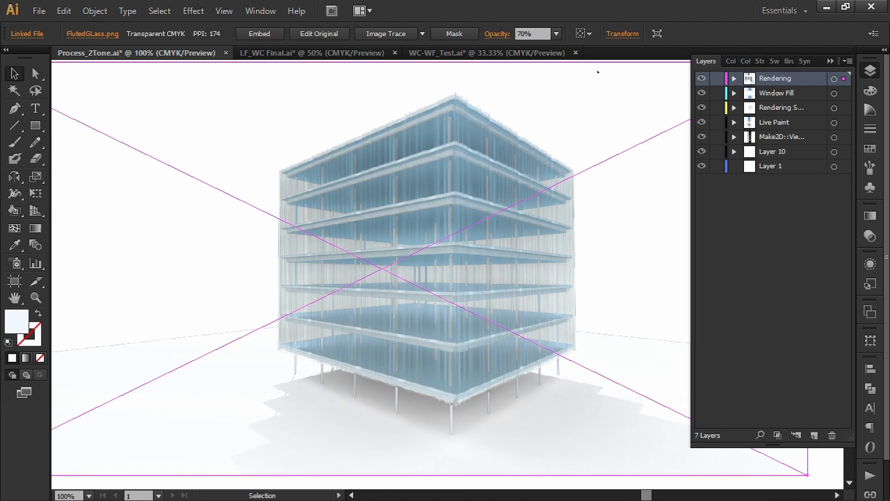
pyautogui.click(701, 78)
pyautogui.click(702, 78)
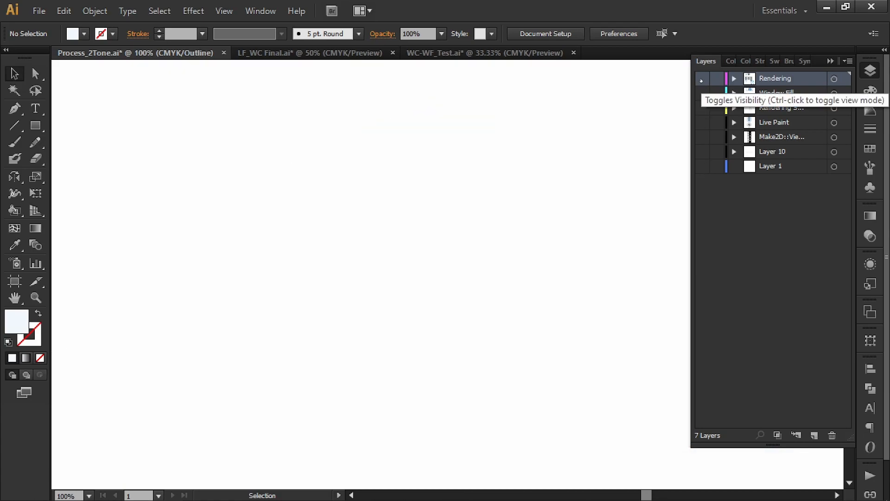
# Isolate the "Rendering S..." layer by hiding all other layers, and select its linked image FG1.png to inspect it.
pyautogui.moveTo(702, 93); pyautogui.dragTo(702, 166)
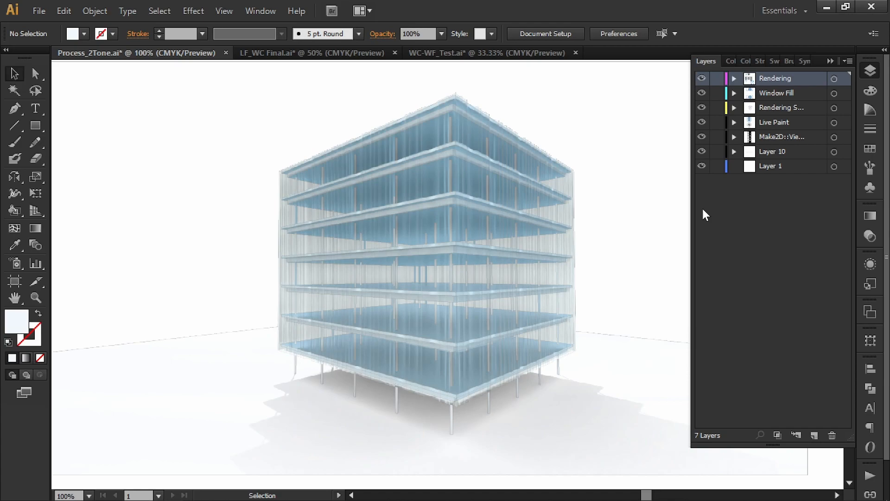
pyautogui.click(702, 78)
pyautogui.click(702, 93)
pyautogui.moveTo(702, 122); pyautogui.dragTo(703, 167)
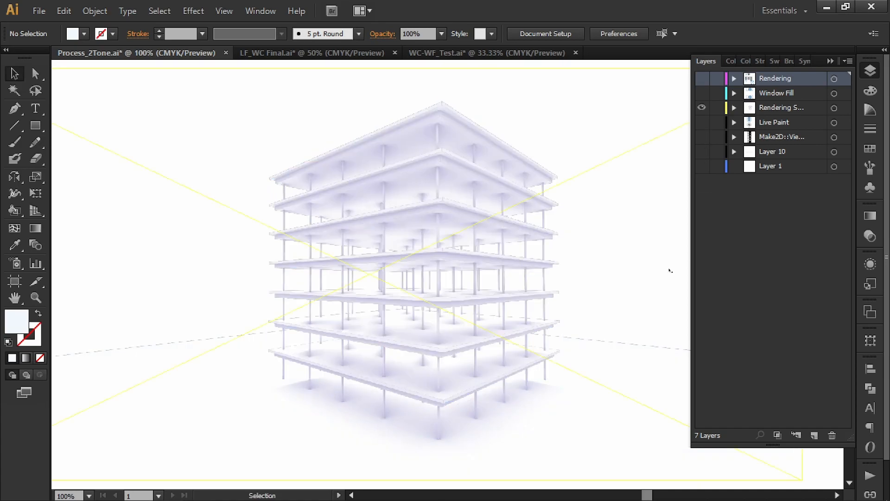
pyautogui.hotkey('ctrl', '-')
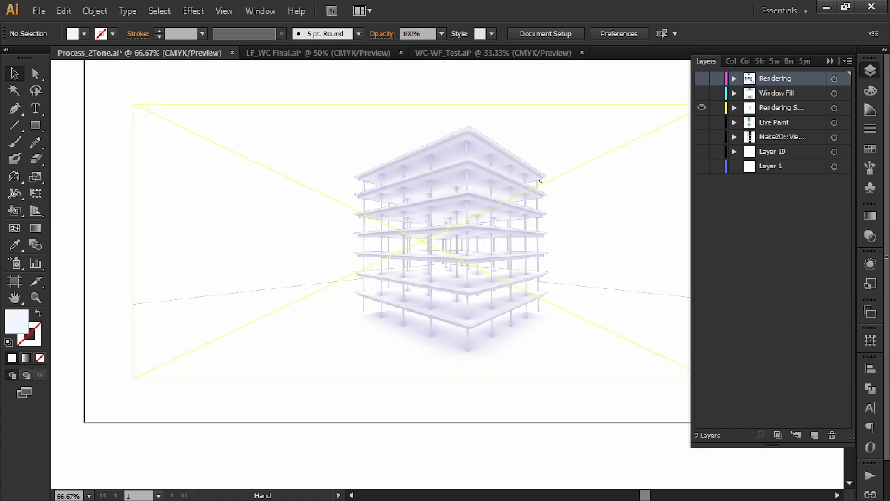
pyautogui.click(459, 235)
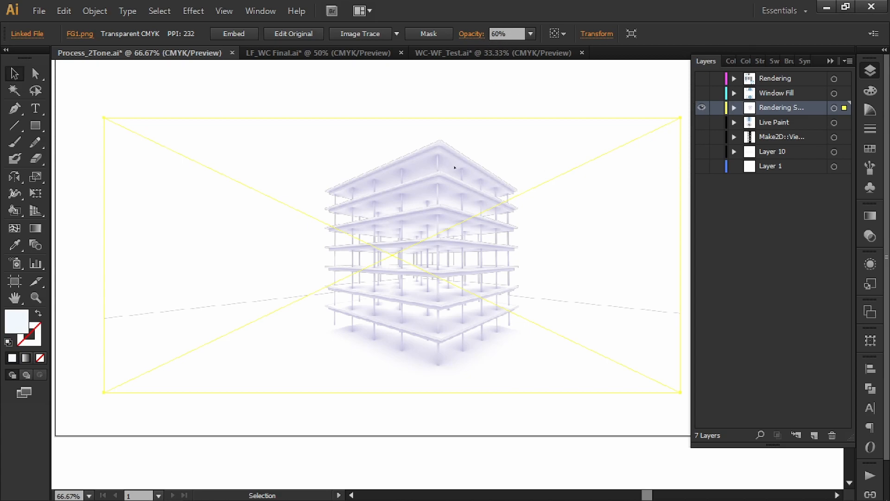
# Show all the other layers again and compare the glass building with and without the "Rendering S..." layer.
pyautogui.click(702, 122)
pyautogui.click(701, 93)
pyautogui.click(701, 78)
pyautogui.click(701, 136)
pyautogui.click(565, 81)
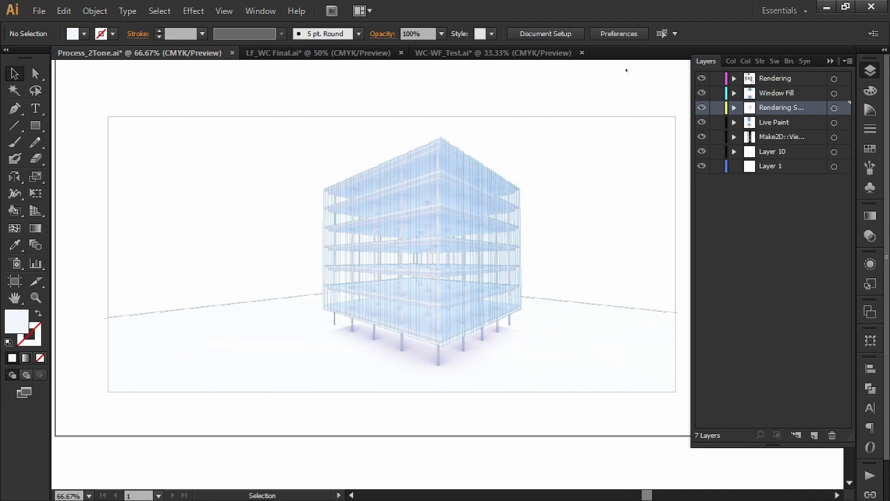
pyautogui.click(703, 107)
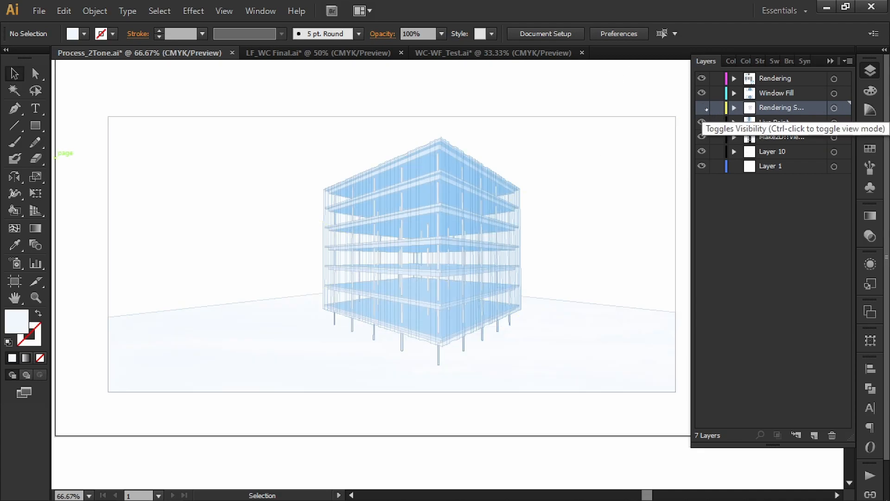
pyautogui.click(707, 108)
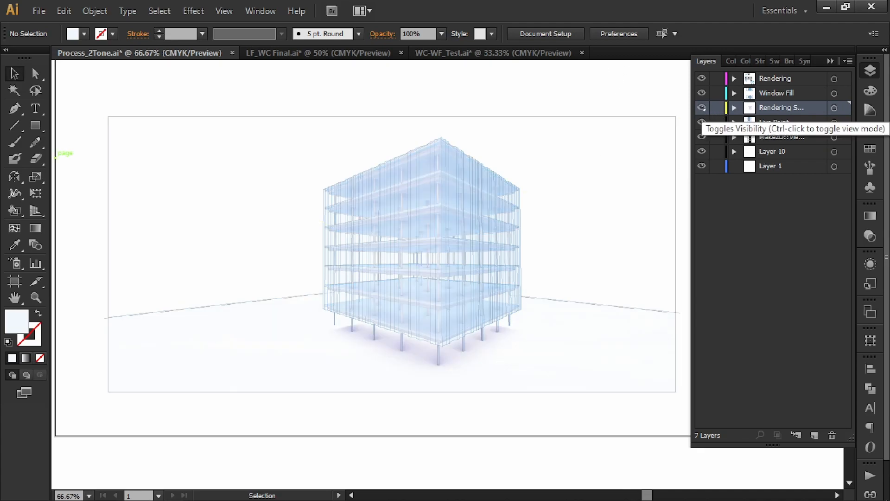